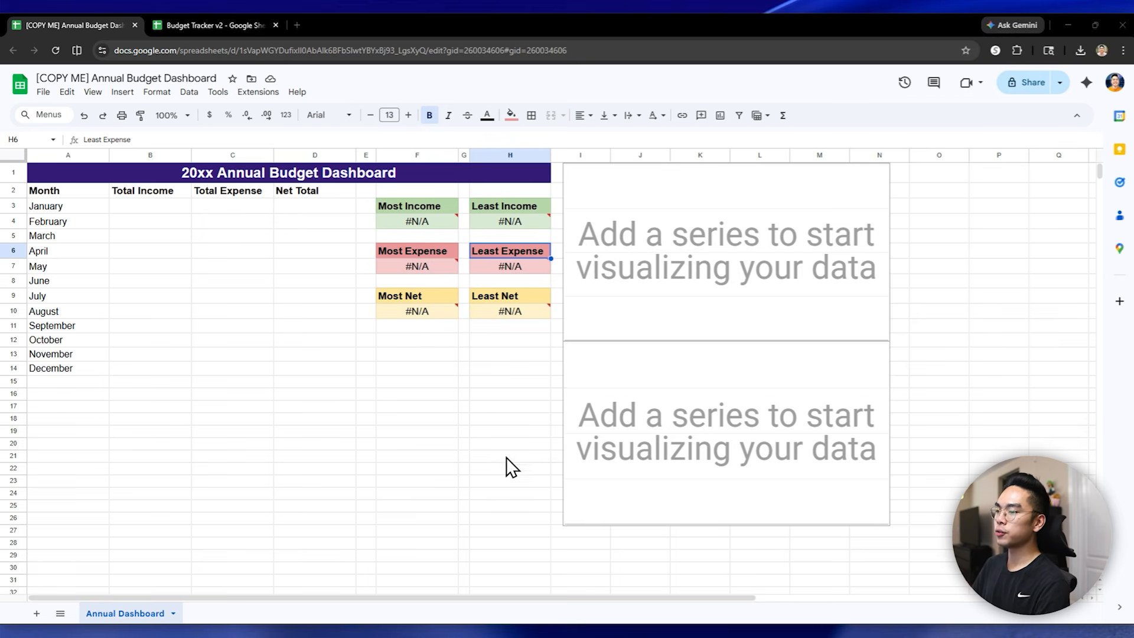
Step: Start copying the Annual Dashboard sheet to an existing spreadsheet
right_click(137, 613)
mouse_move(124, 456)
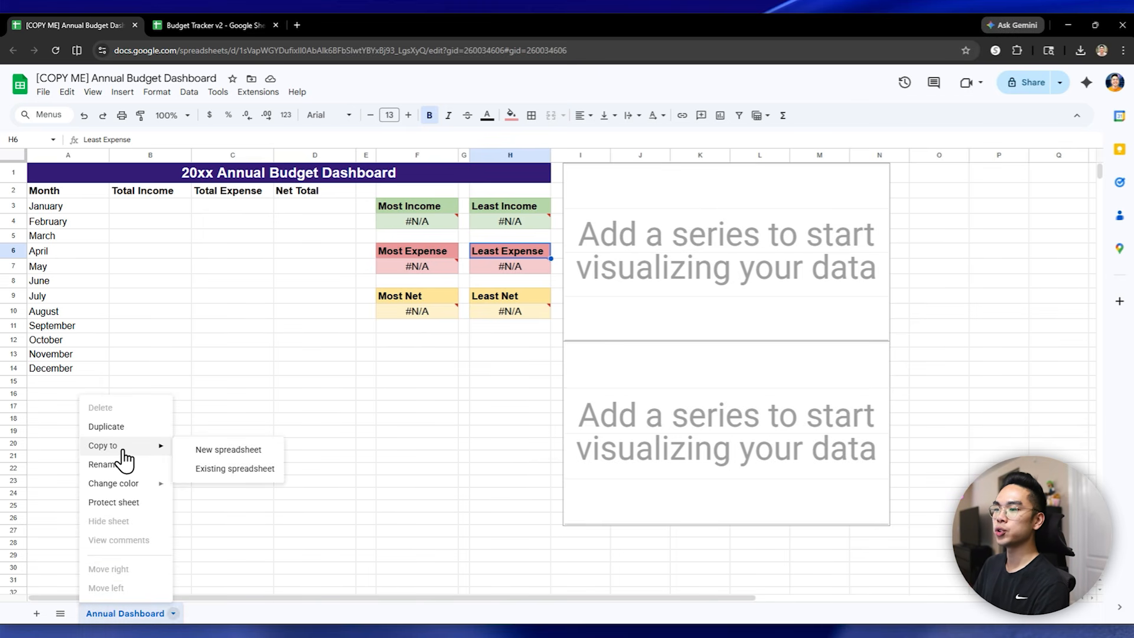
left_click(208, 470)
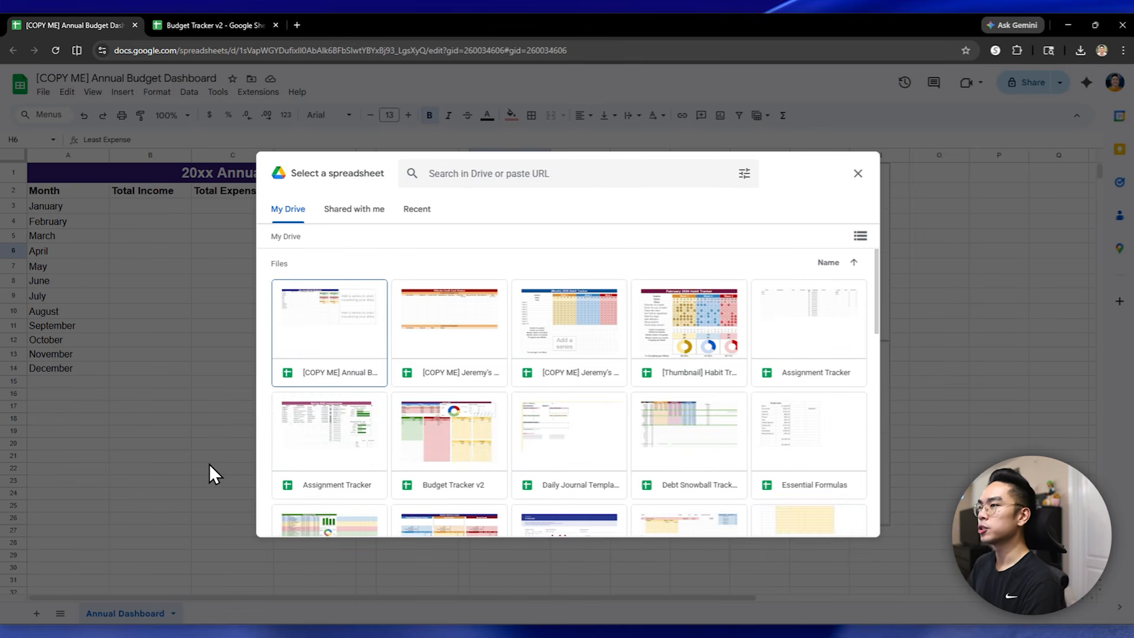
Step: Look through the January to April sheets of the Budget Tracker v2 spreadsheet, then return to the spreadsheet selection
left_click(216, 23)
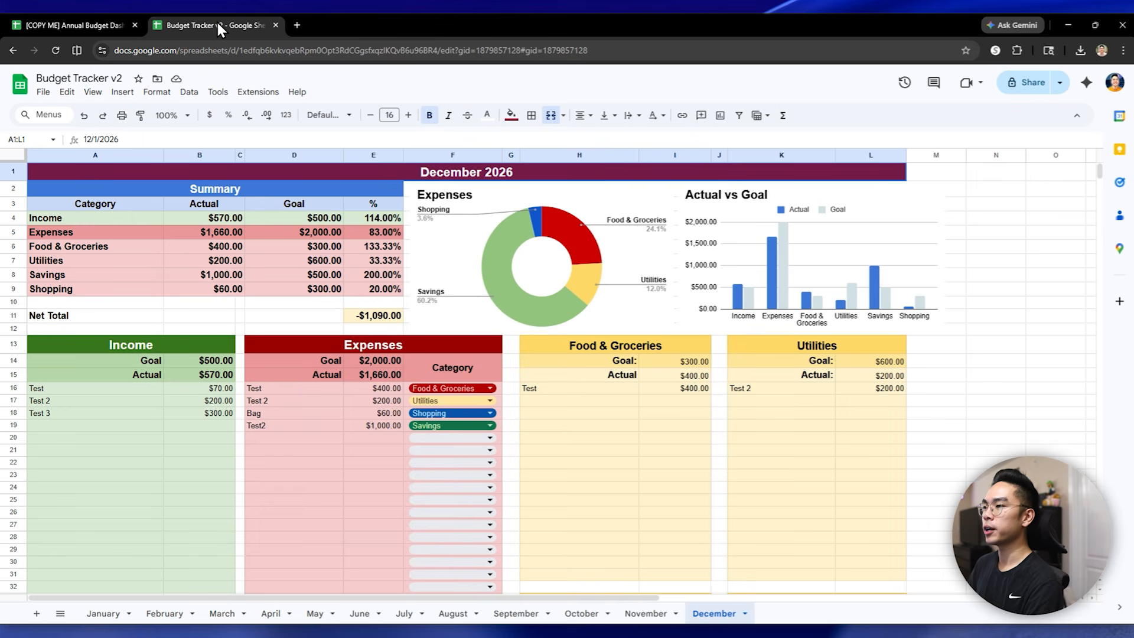
left_click(113, 615)
left_click(165, 615)
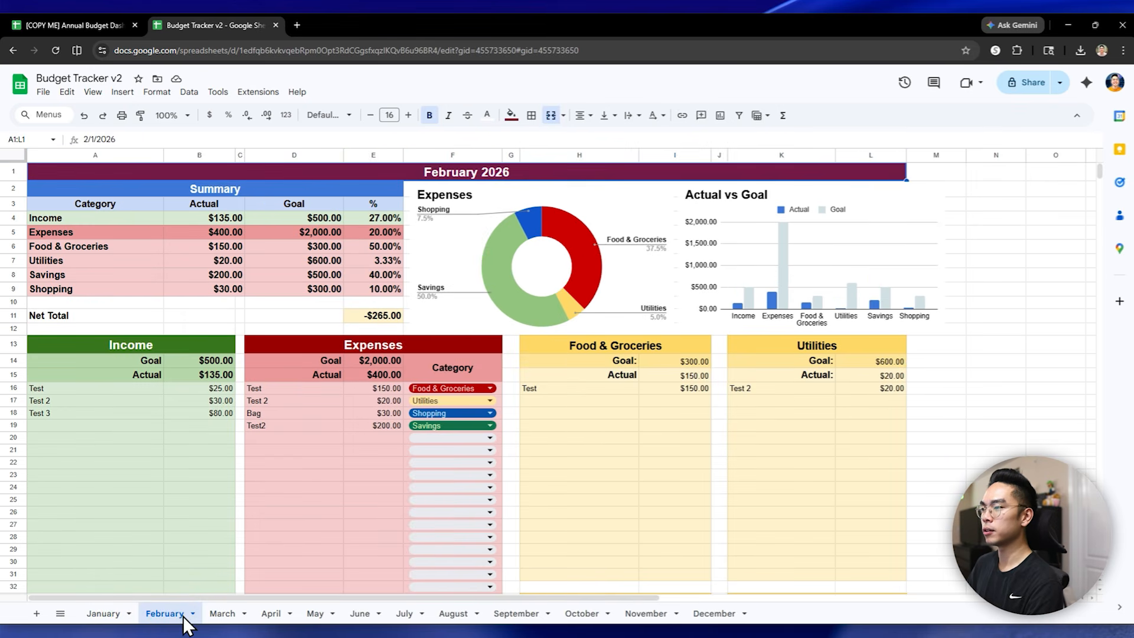
left_click(224, 616)
left_click(272, 615)
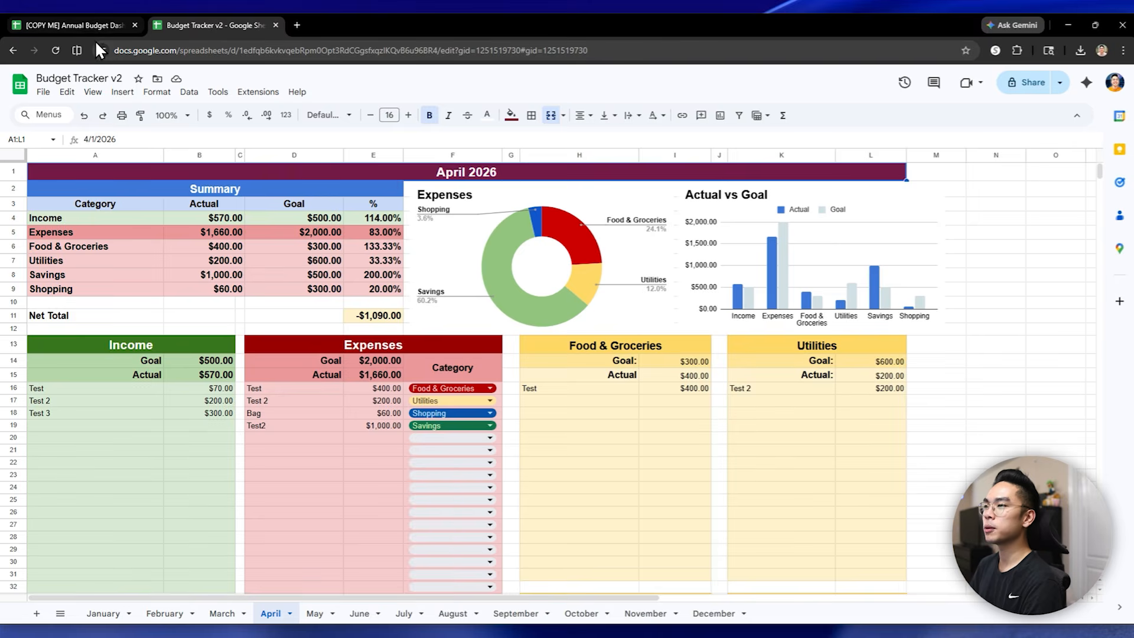
left_click(82, 19)
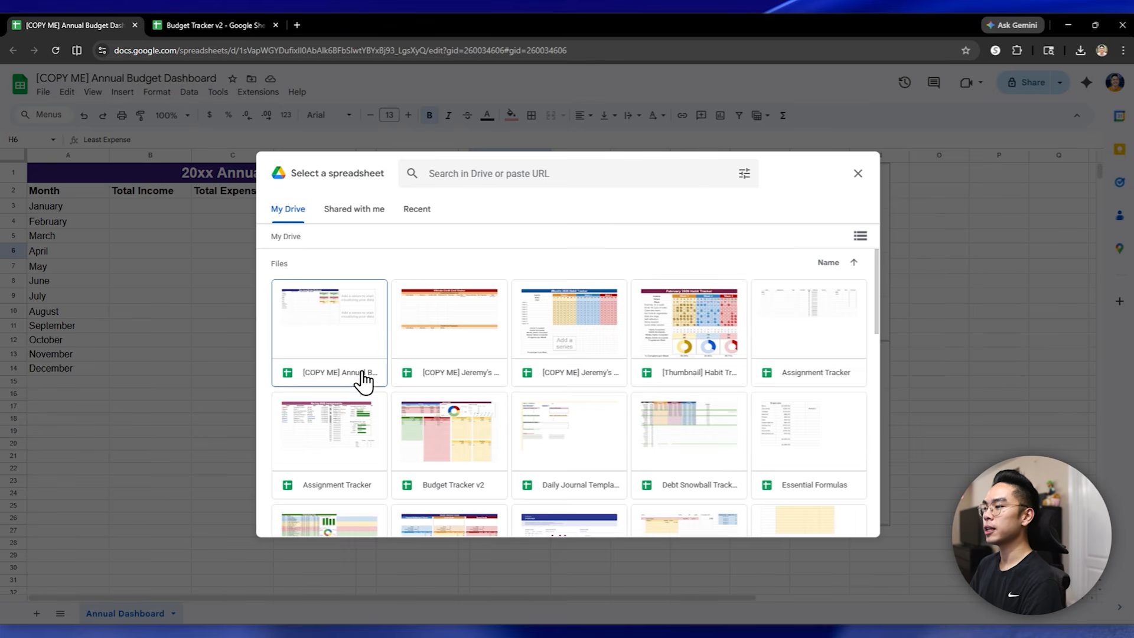
Step: Choose Budget Tracker v2 as the copy's destination and open the copied dashboard sheet there, closing the duplicate browser tab
left_click(420, 437)
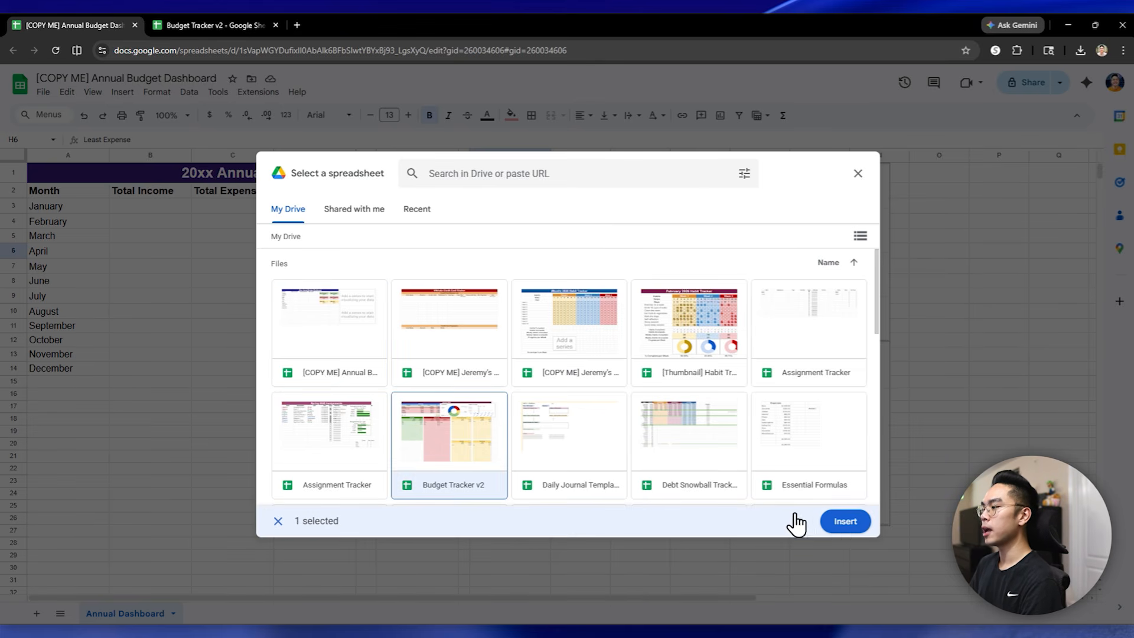
left_click(843, 521)
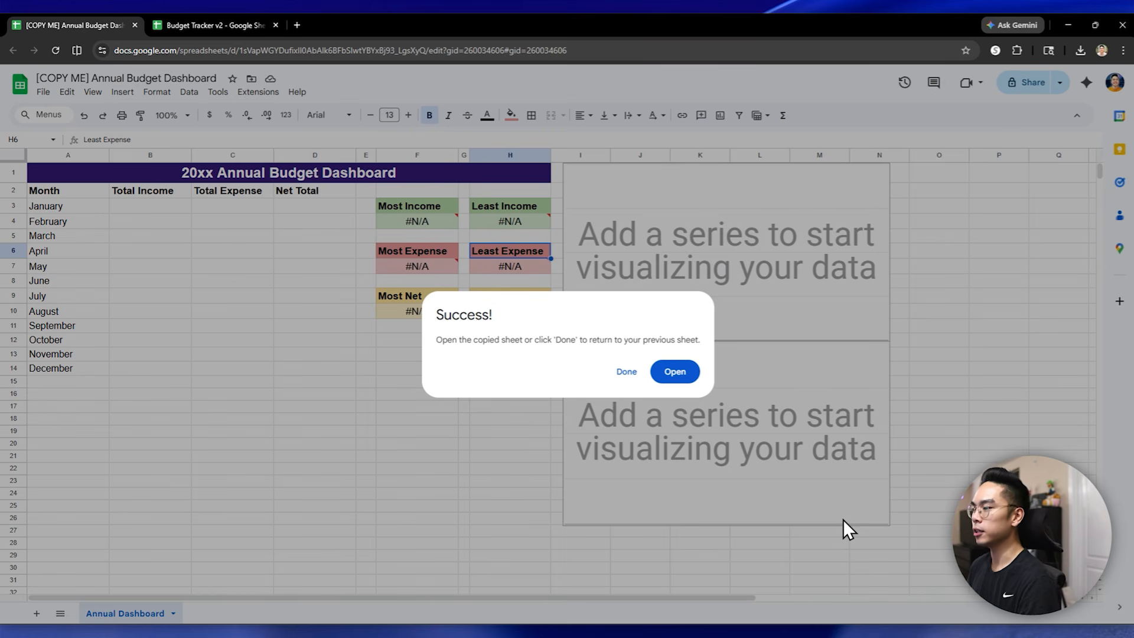
left_click(672, 370)
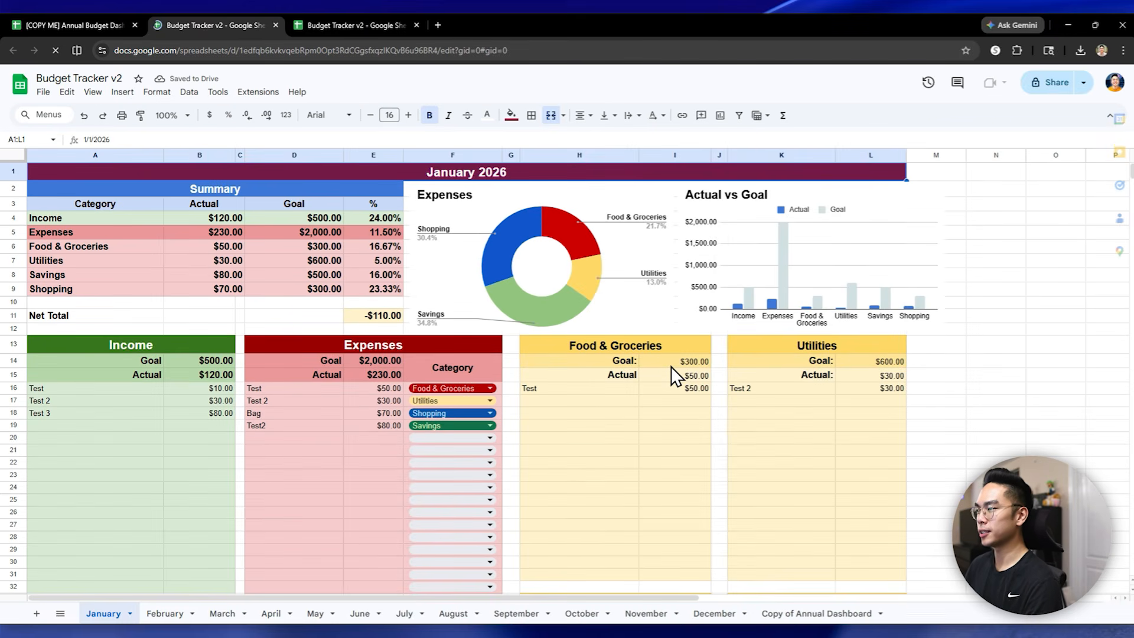
left_click(416, 25)
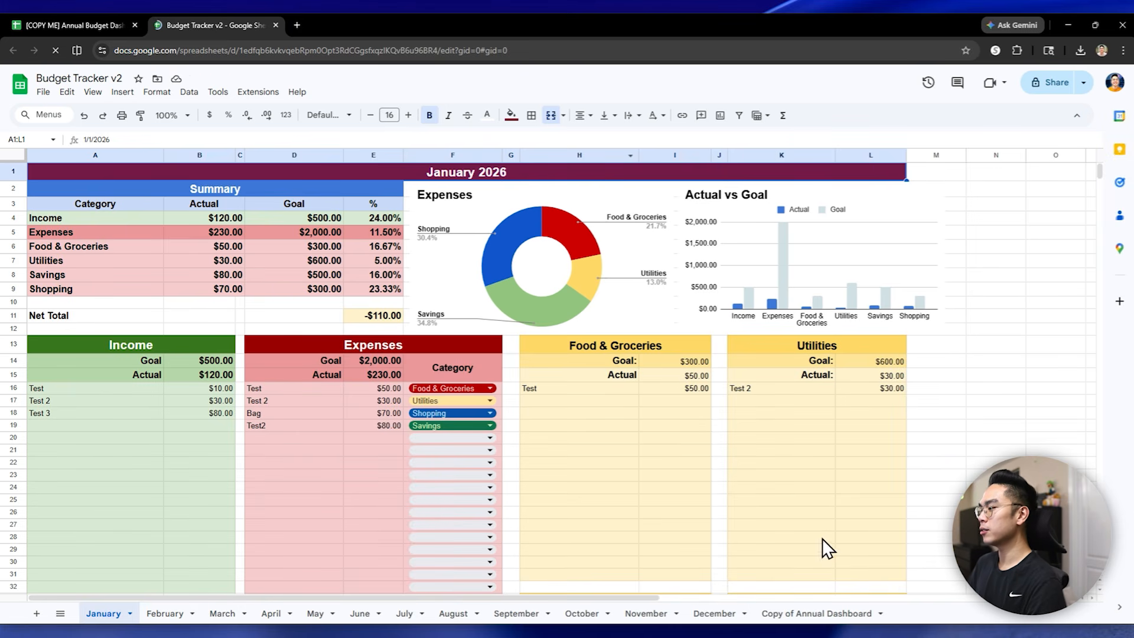
left_click(842, 615)
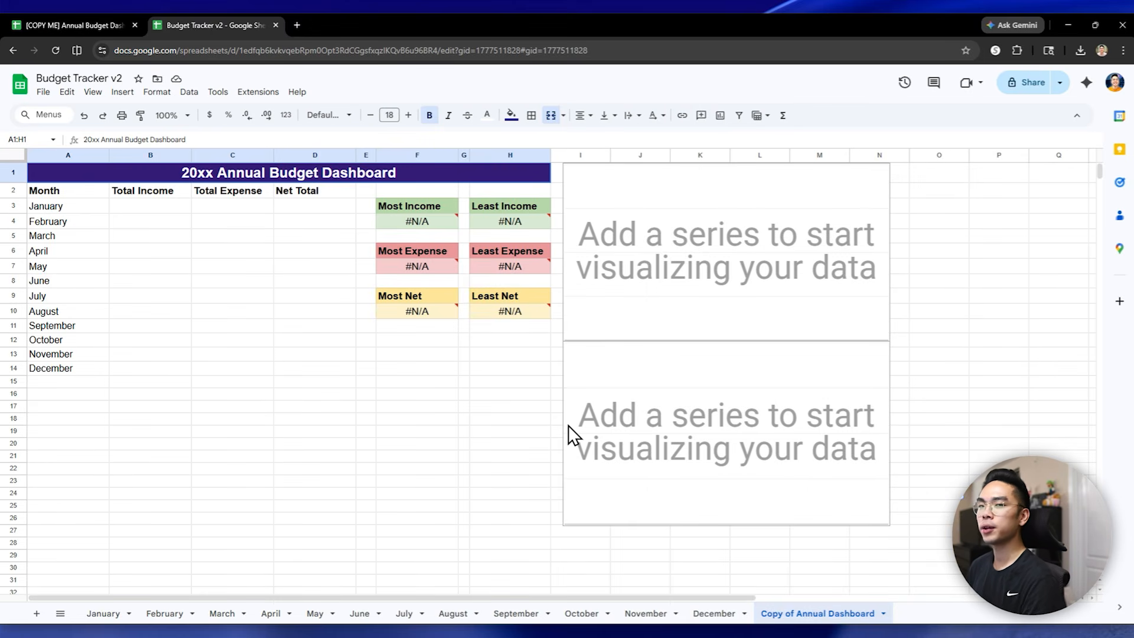
Step: Rename the copied sheet as Annual Dashboard
right_click(823, 611)
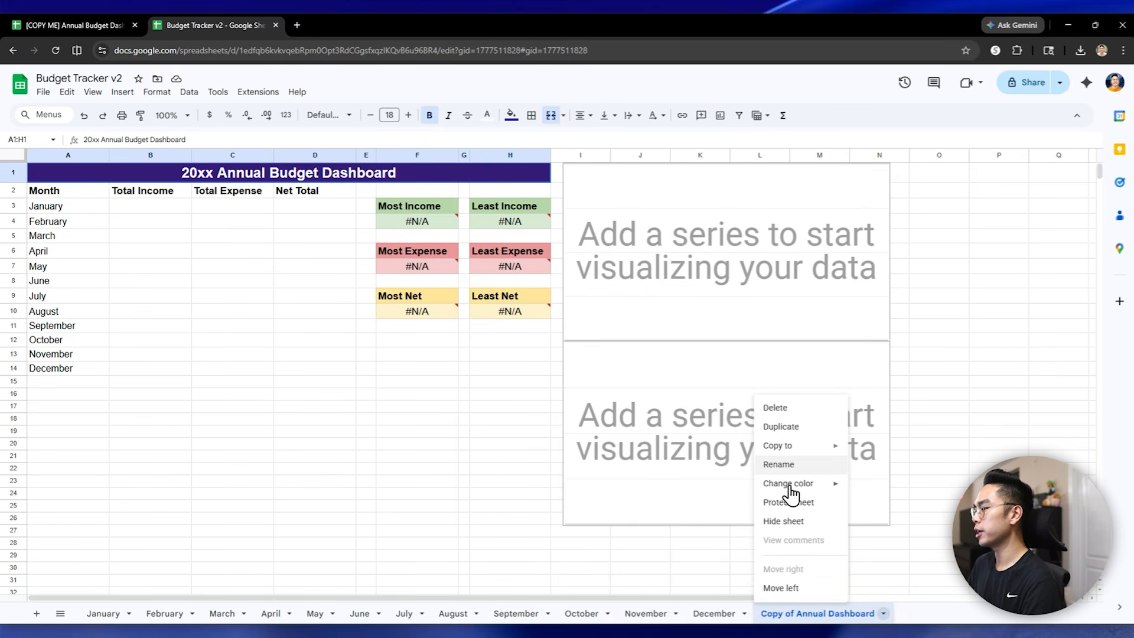
left_click(774, 464)
left_click(796, 614)
key("BackSpace")
key("BackSpace")
key("BackSpace")
key("BackSpace")
key("BackSpace")
key("BackSpace")
key("BackSpace")
key("BackSpace")
key("Return")
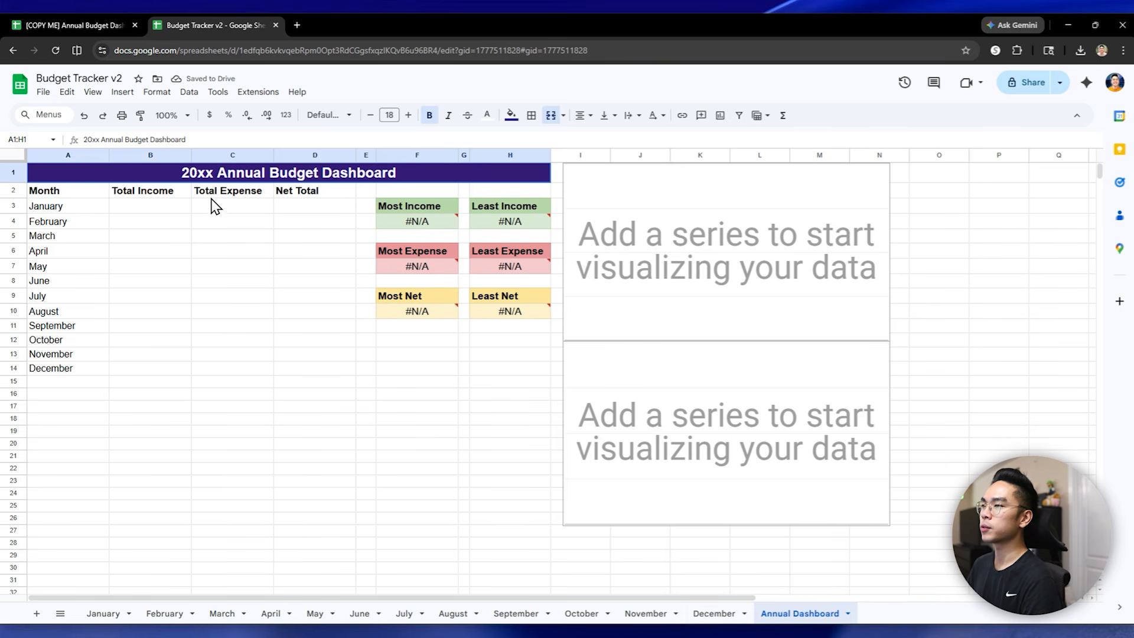
Step: Change the dashboard's title to 2026 Annual Budget Dashboard
double_click(220, 182)
left_click(214, 177)
key("BackSpace")
key("BackSpace")
type("26")
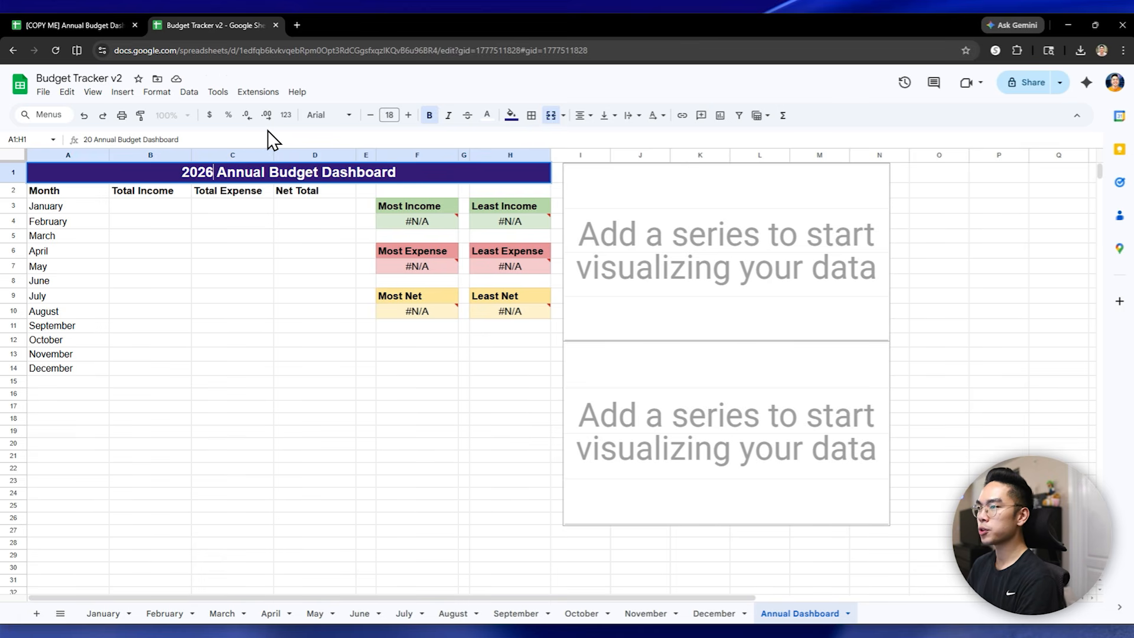
left_click(316, 251)
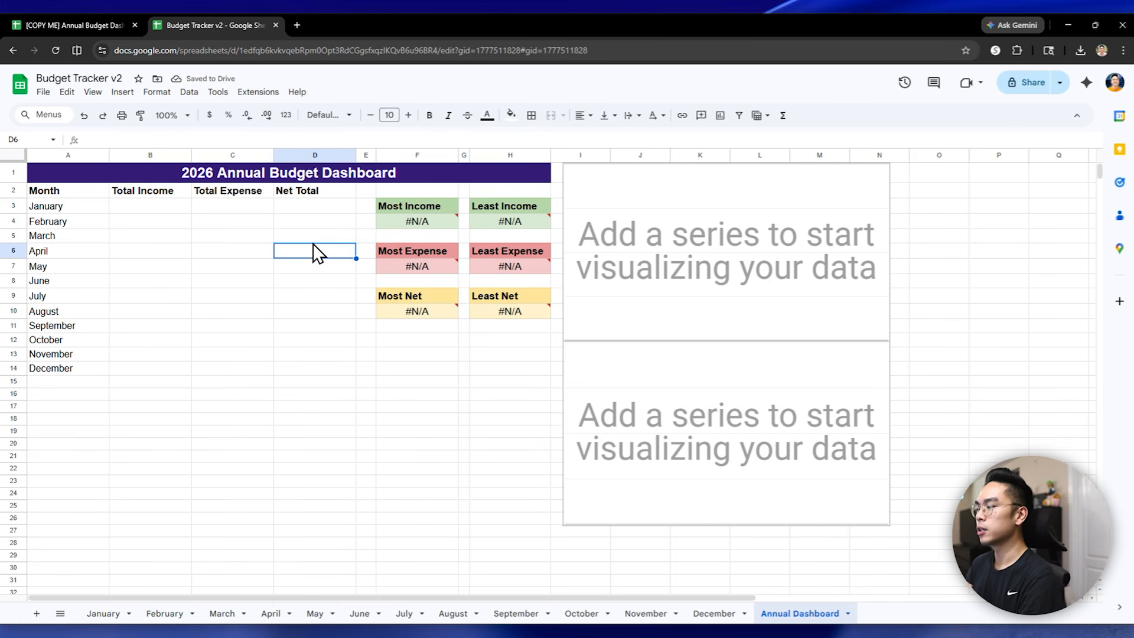
Step: Rename the January sheet as January 2026
left_click(90, 208)
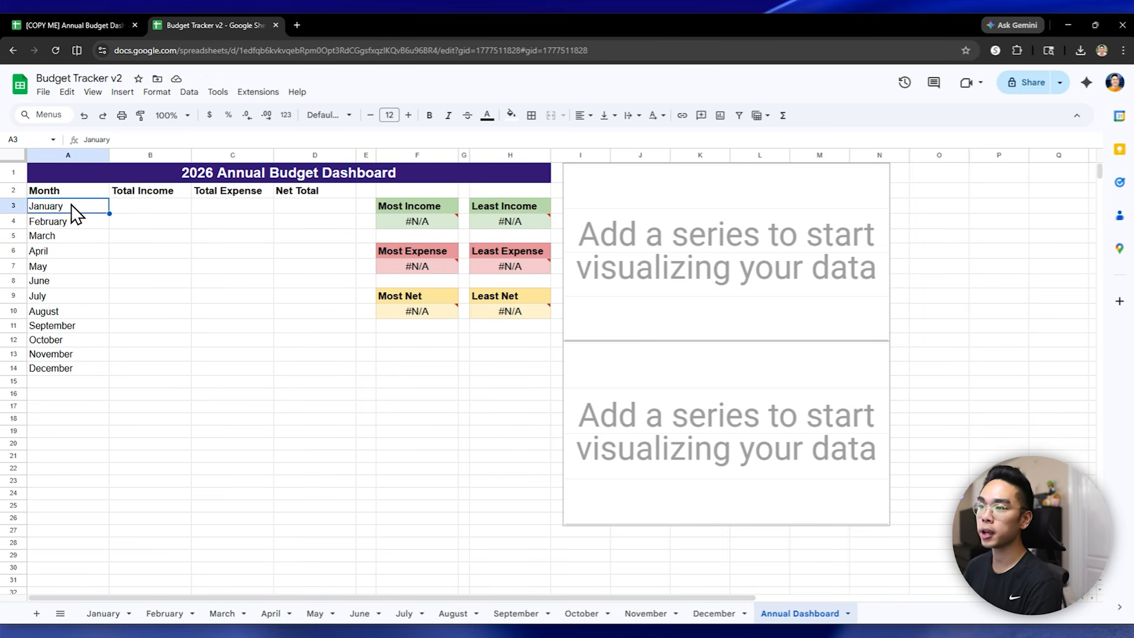
right_click(110, 618)
left_click(115, 465)
key("End")
type("2026")
key("Return")
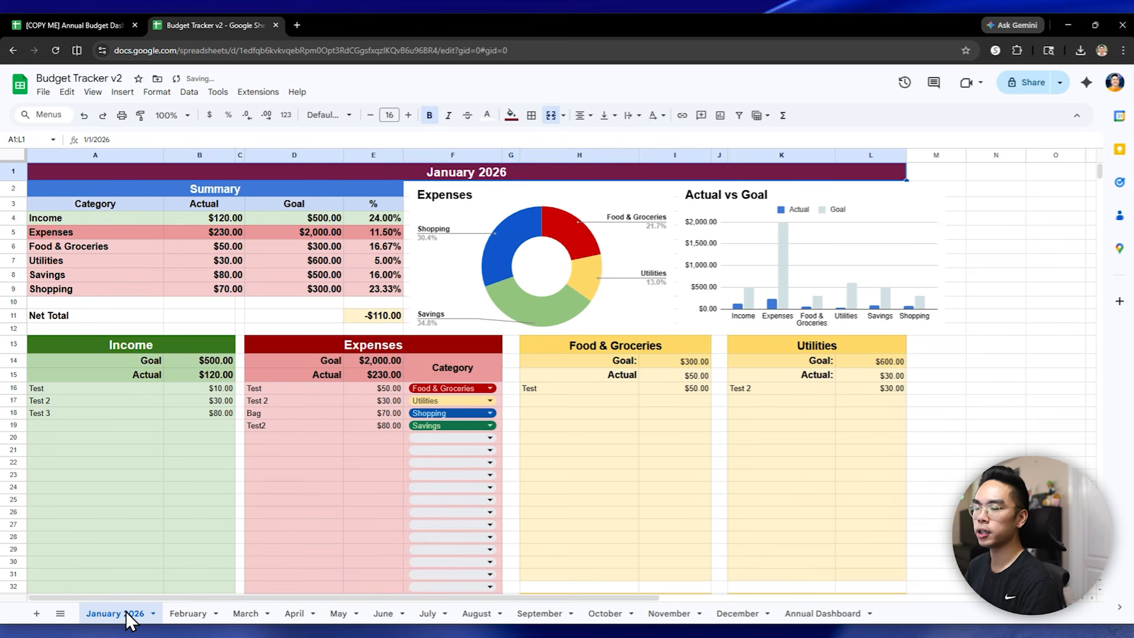
Step: Rename the January 2026 sheet back to January
right_click(128, 615)
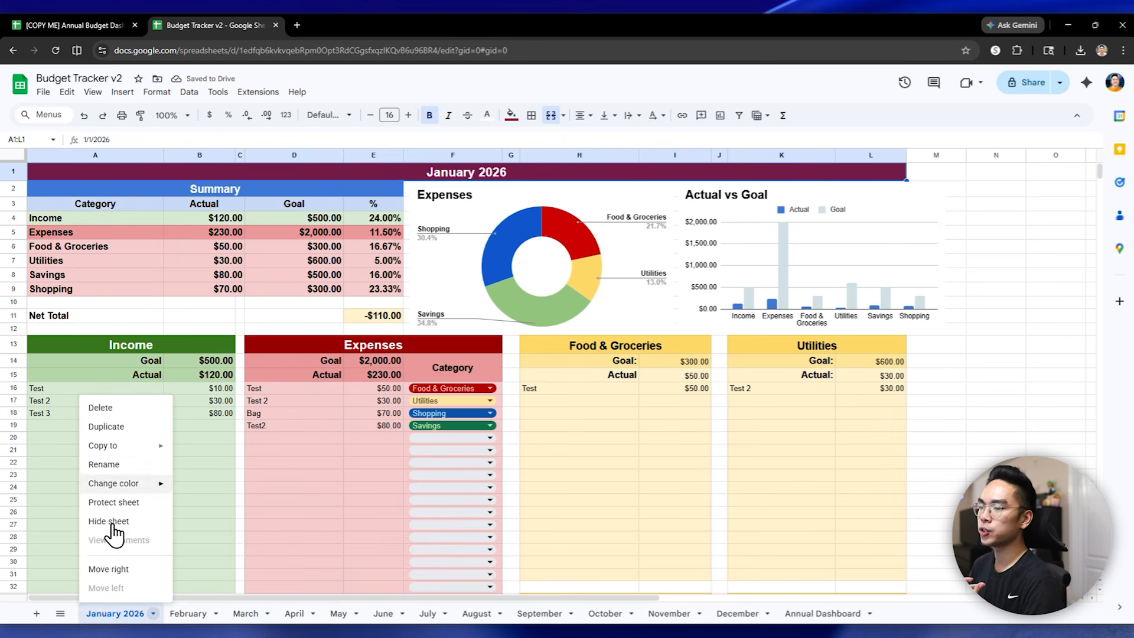
left_click(129, 466)
key("End")
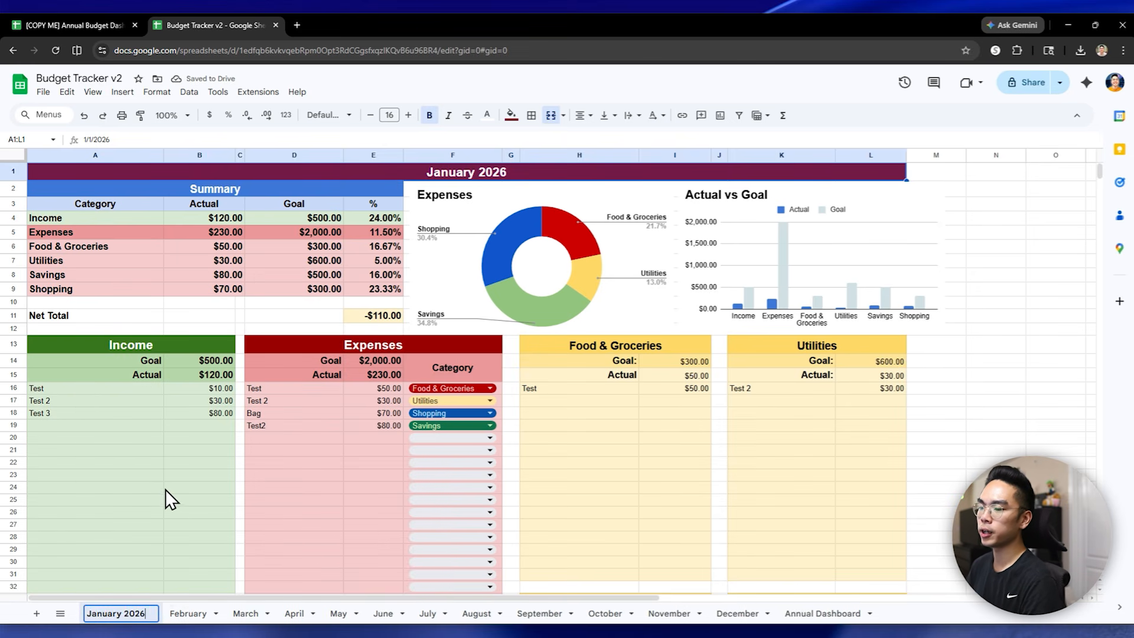
key("BackSpace")
key("BackSpace")
key("BackSpace")
key("BackSpace")
key("BackSpace")
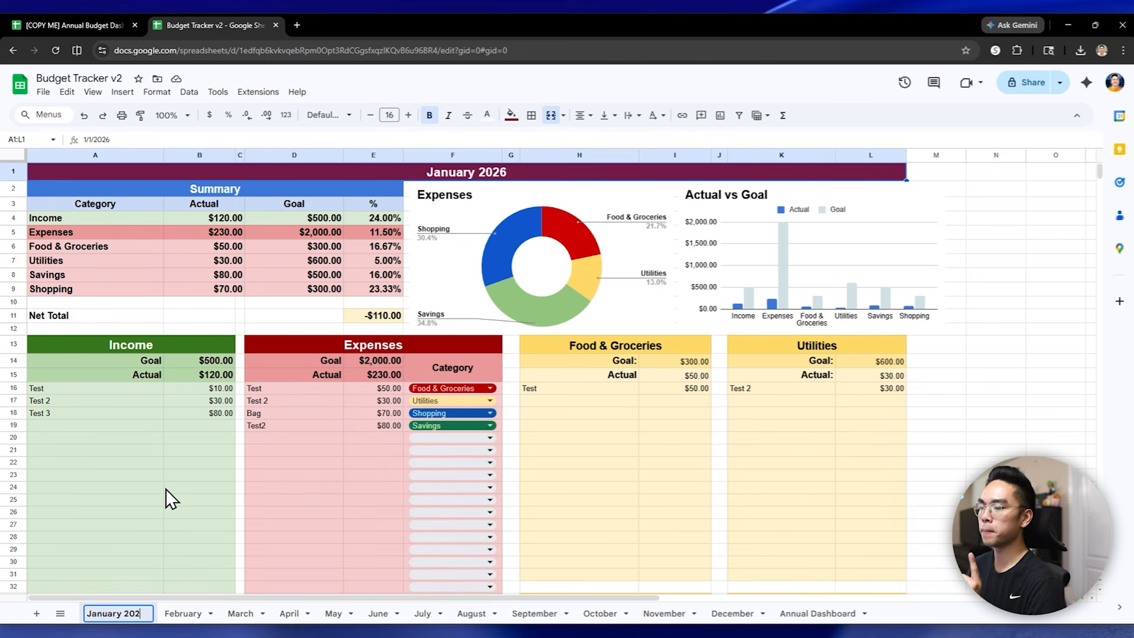
key("Return")
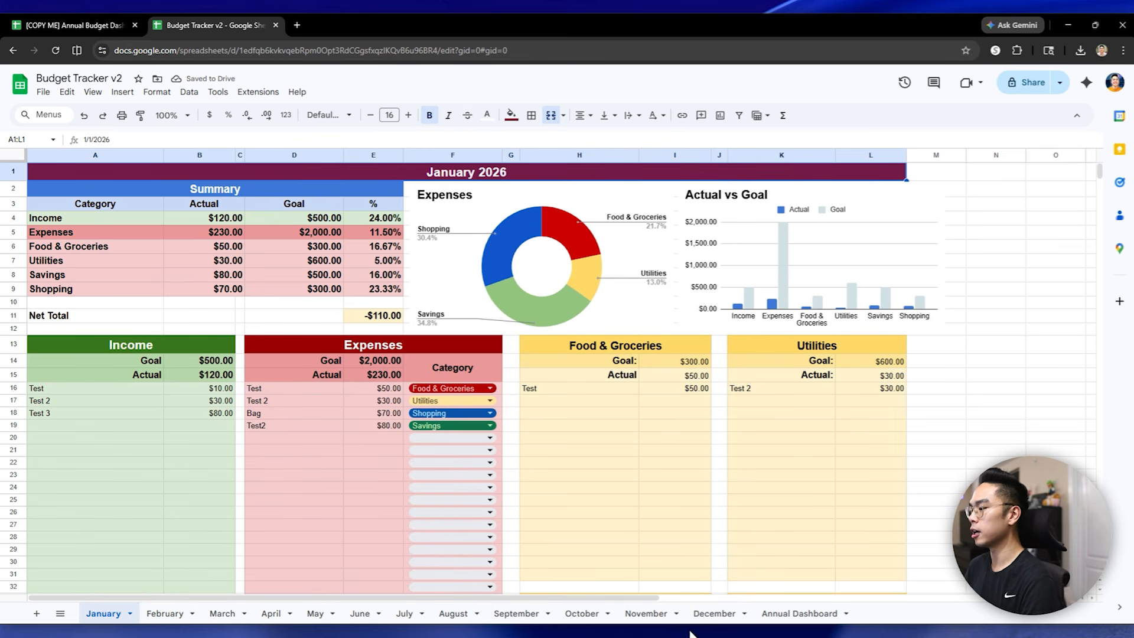
Step: Check which cell holds the actual income on the January sheet, as the source for the dashboard's Total Income column
left_click(799, 613)
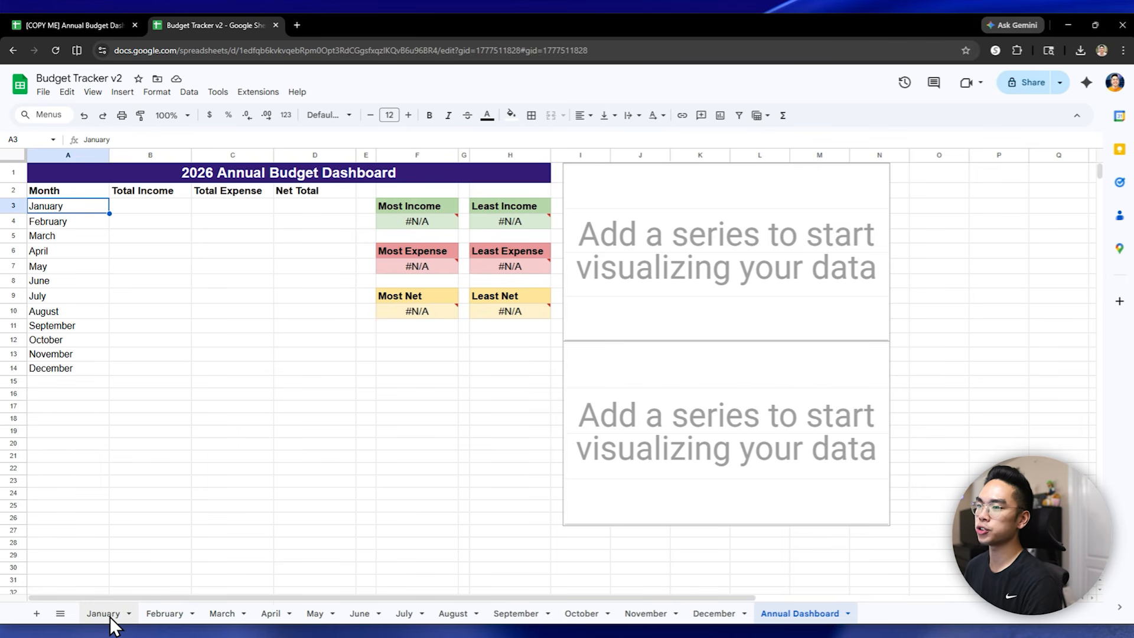
left_click(176, 210)
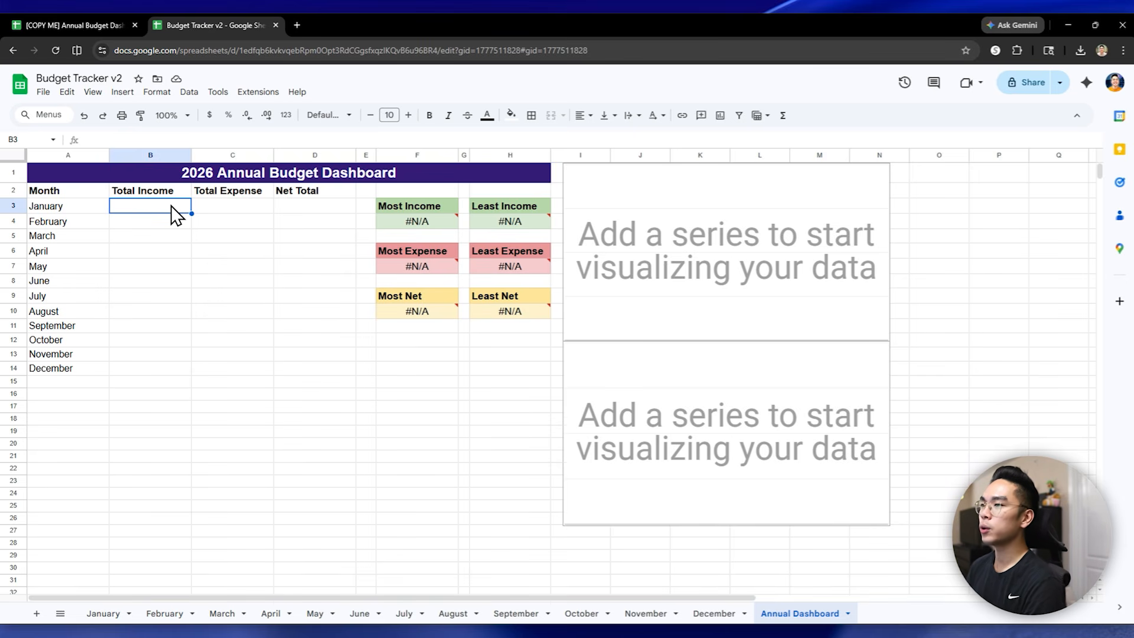
type("=")
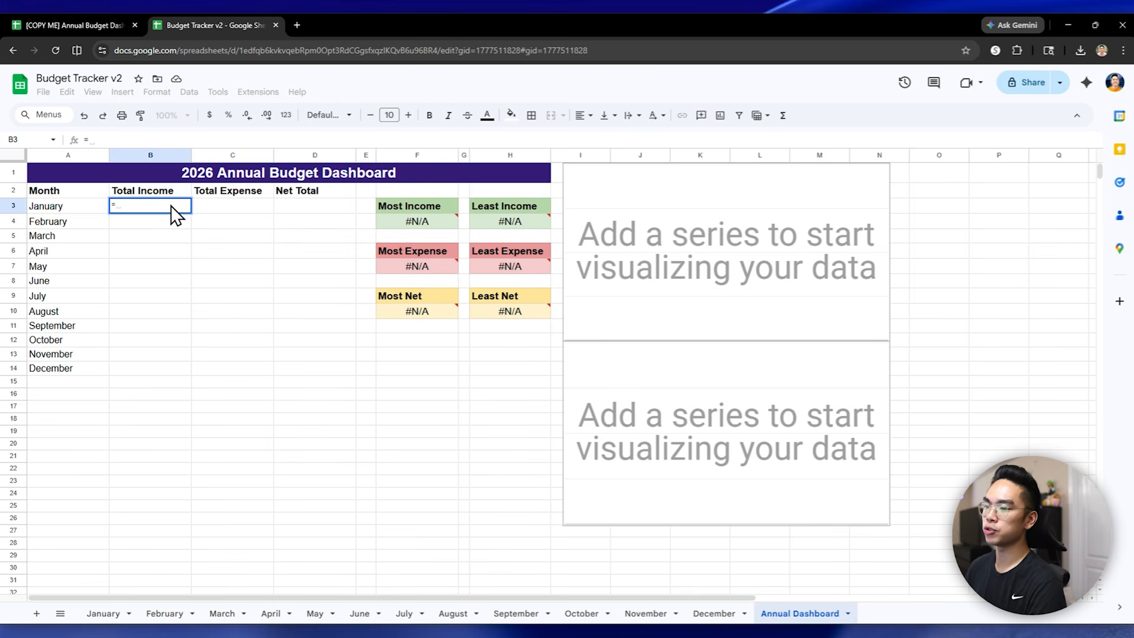
left_click(101, 615)
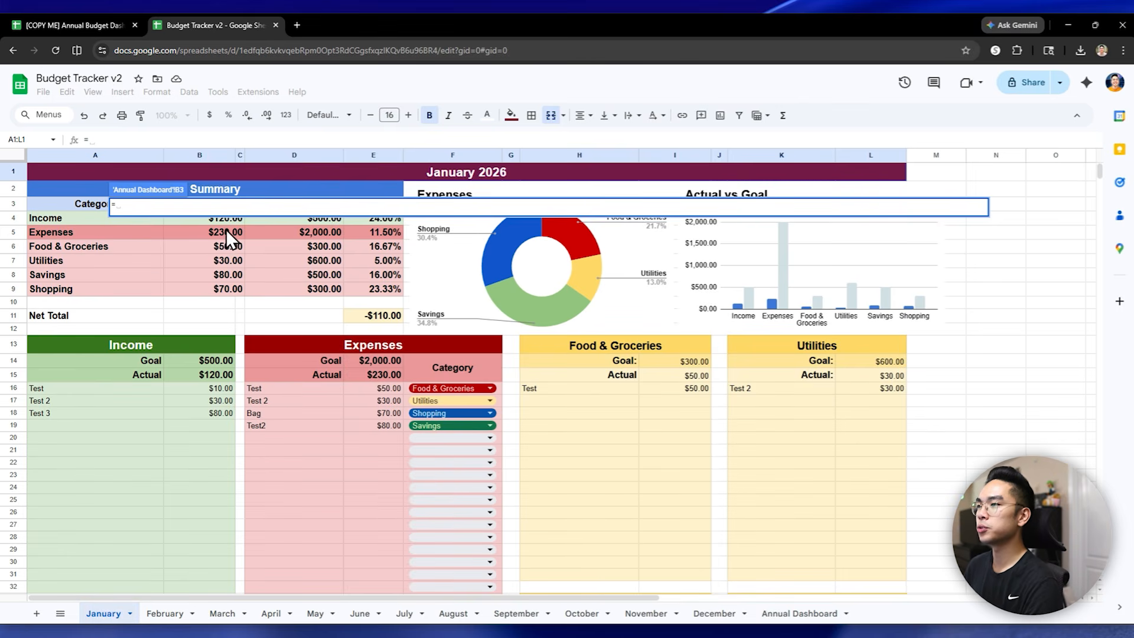
left_click(800, 614)
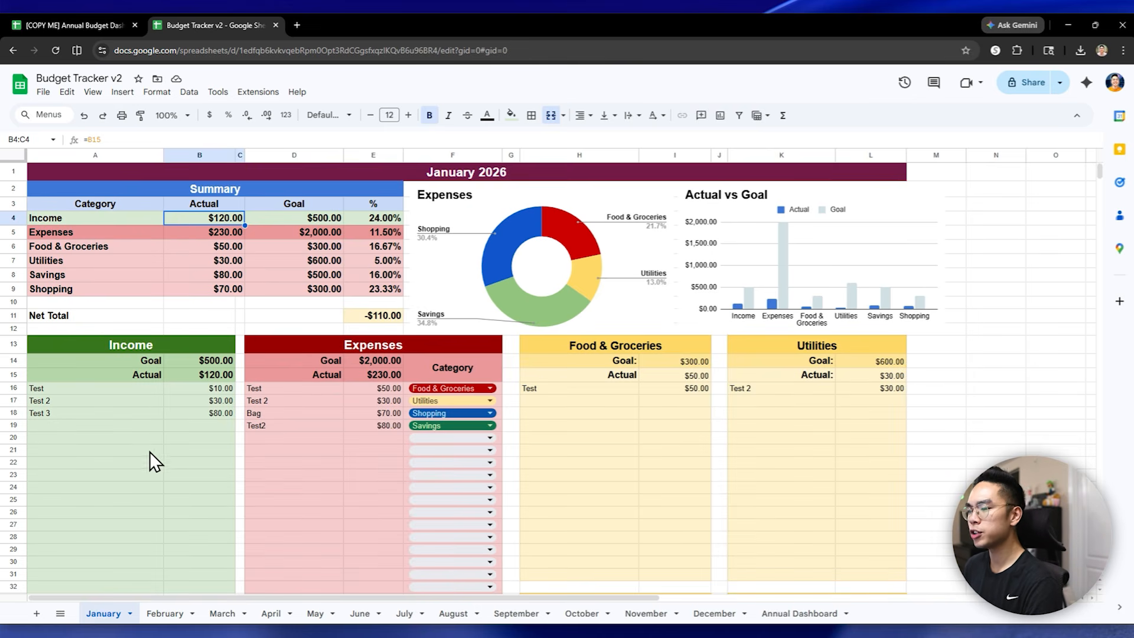
left_click(222, 613)
left_click(110, 614)
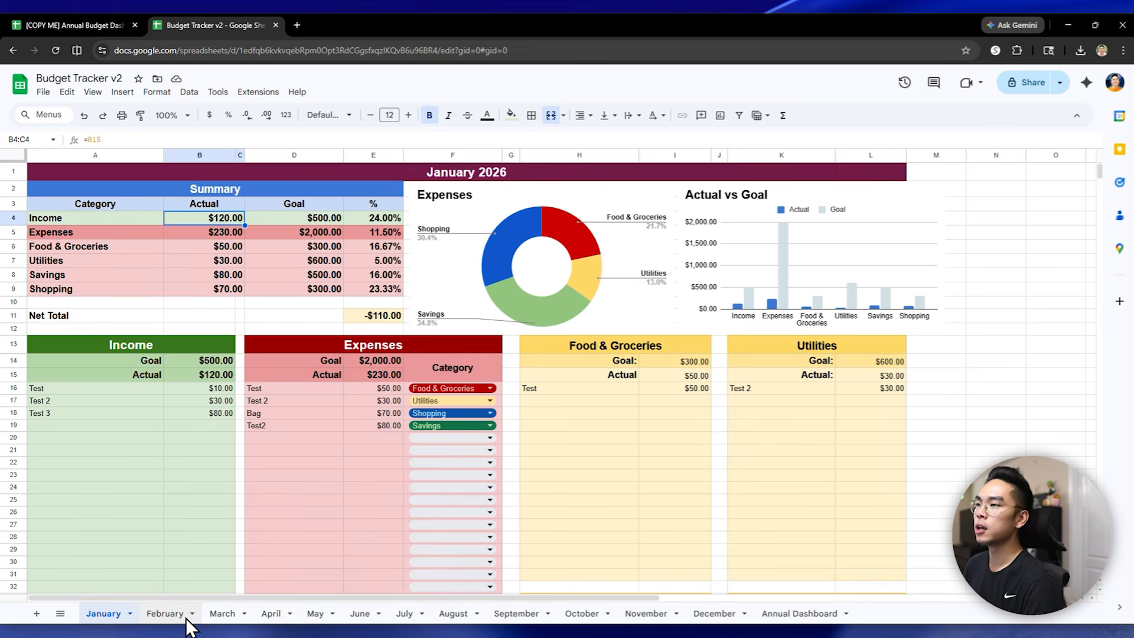
Step: Enter the formula =INDIRECT(A3&"!B4") in cell B3 of the Annual Dashboard as January's total income
left_click(786, 614)
type("=")
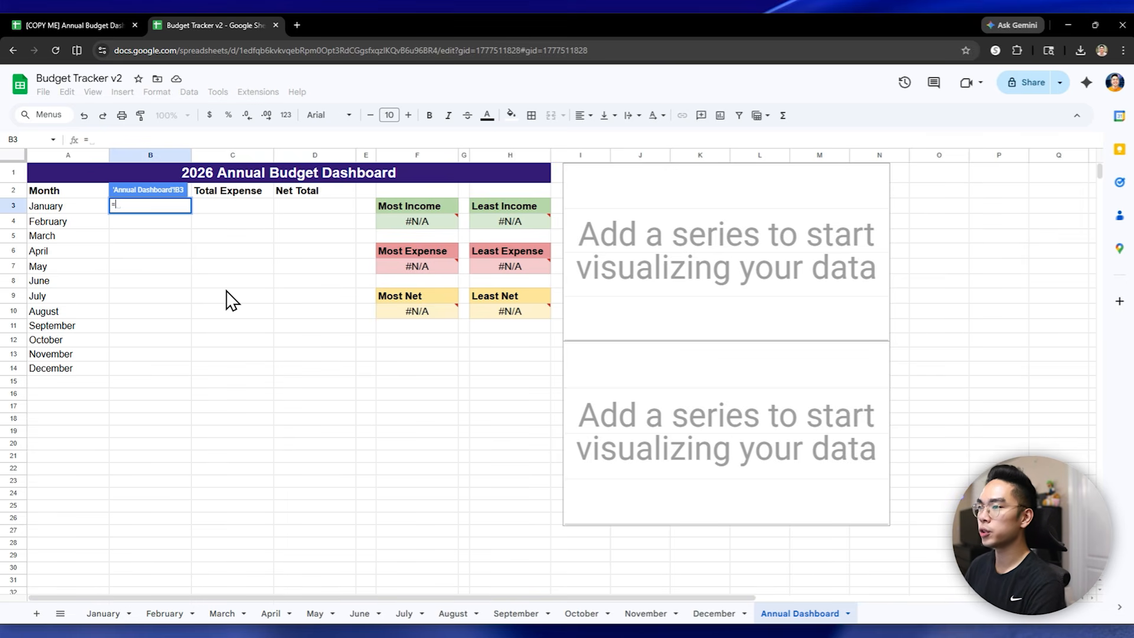
type("INDIRECT(")
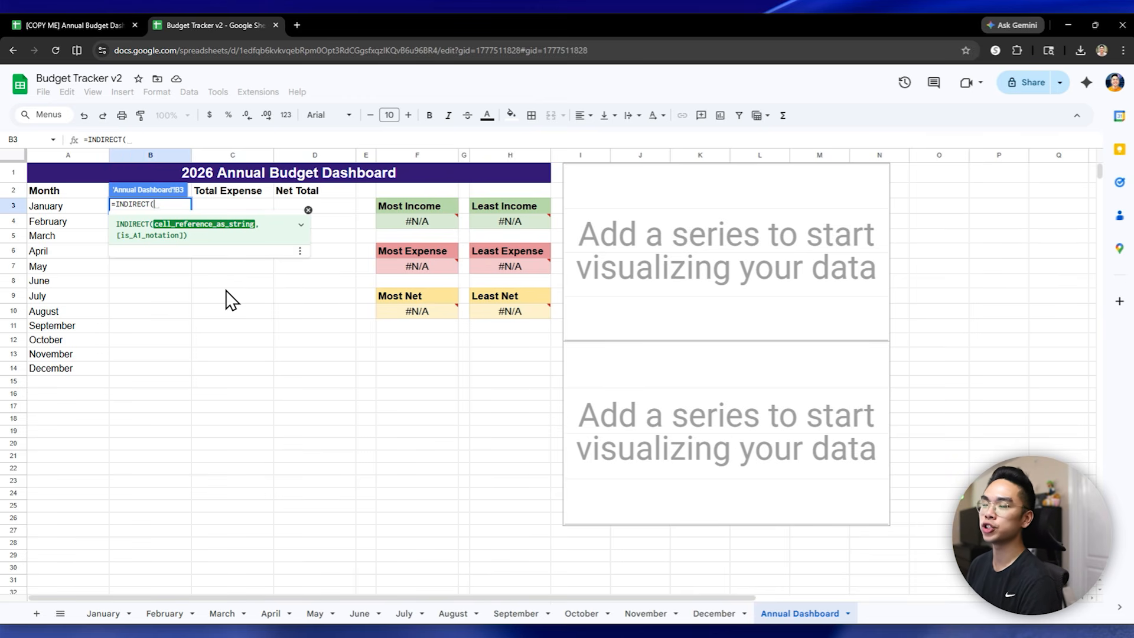
left_click(67, 207)
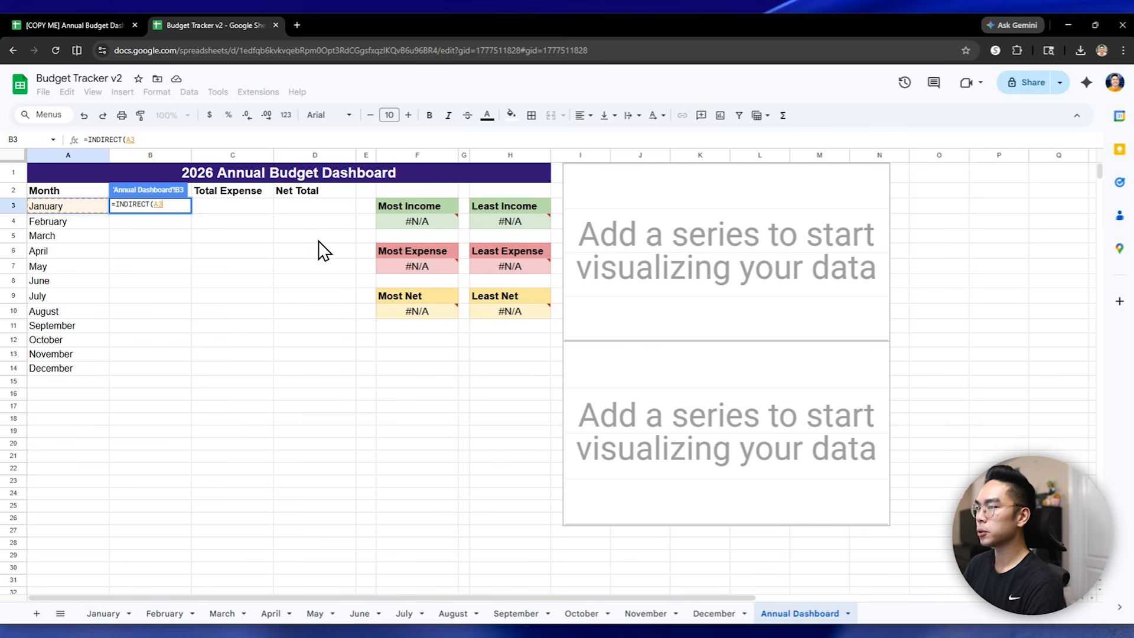
type("&\"!")
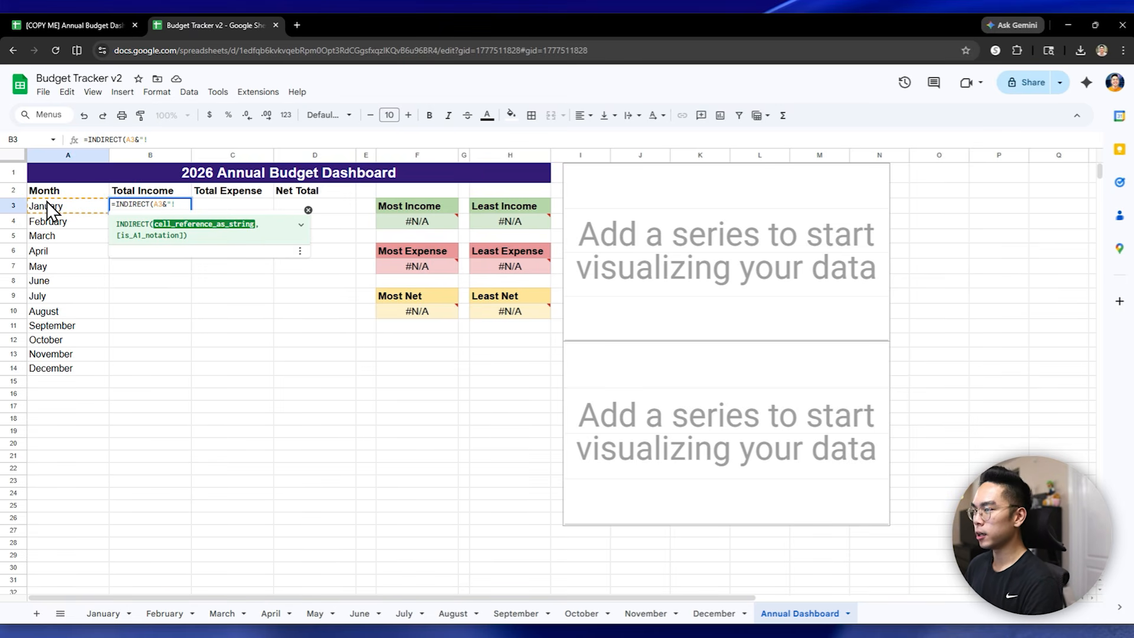
type("B4")
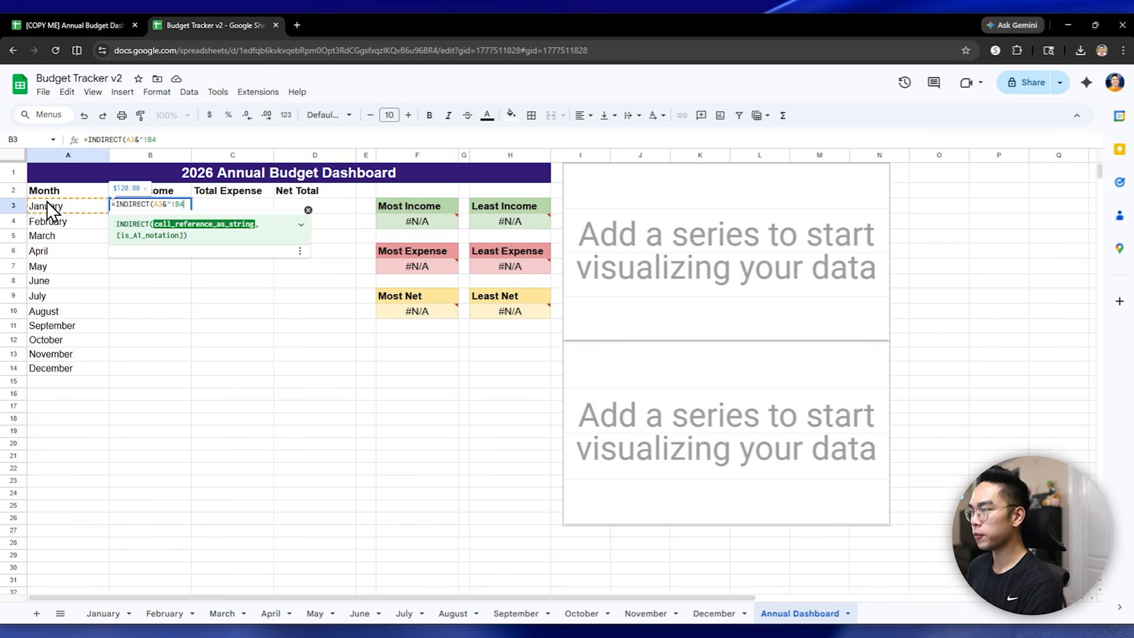
type("\"")
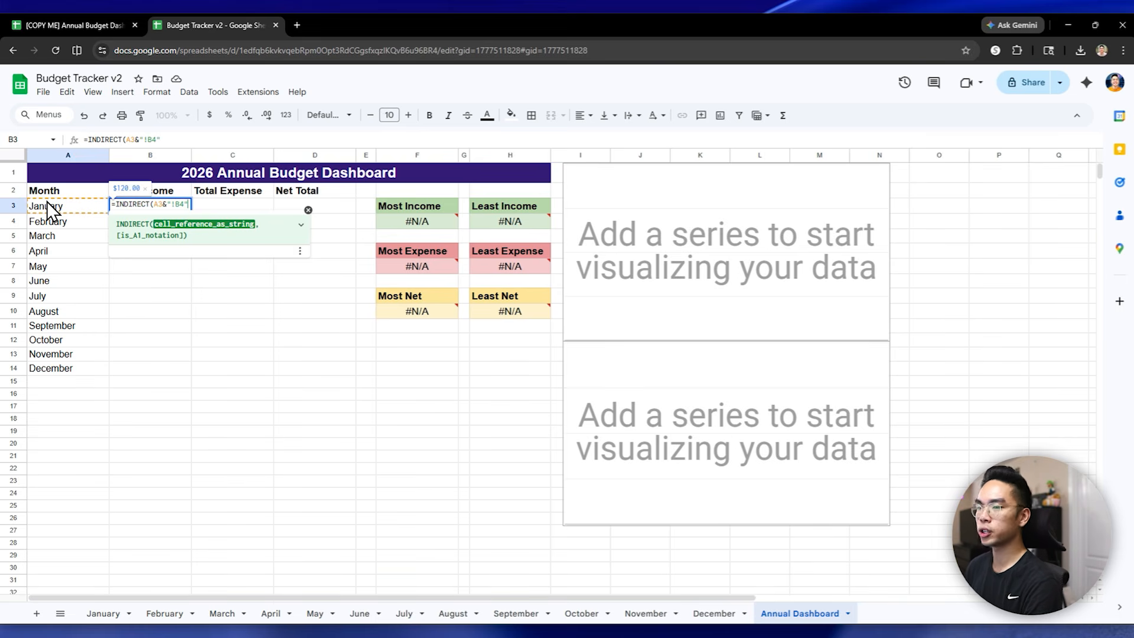
type(")")
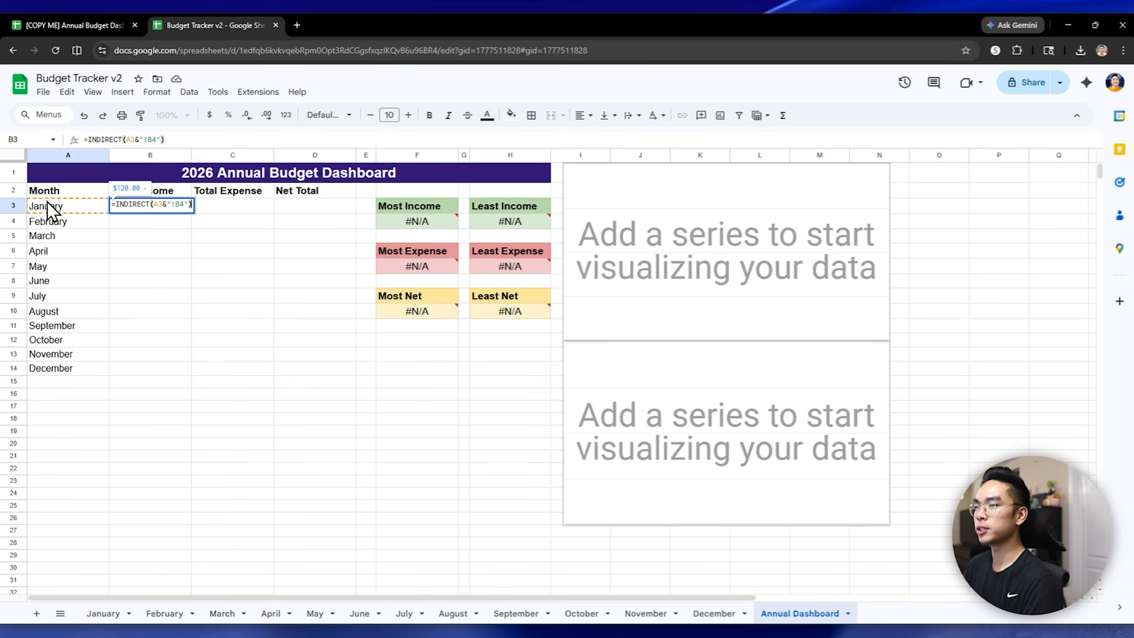
key("Return")
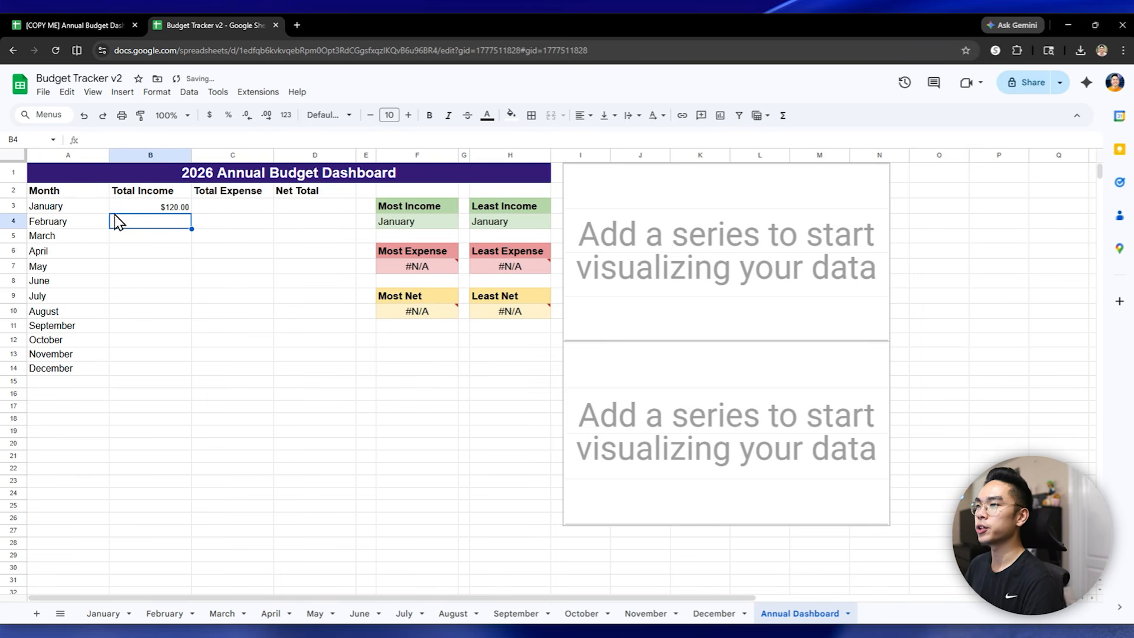
Step: Compare January's total income in B3 of the Annual Dashboard with the actual income on the January sheet
left_click(162, 206)
left_click(82, 206)
left_click(119, 207)
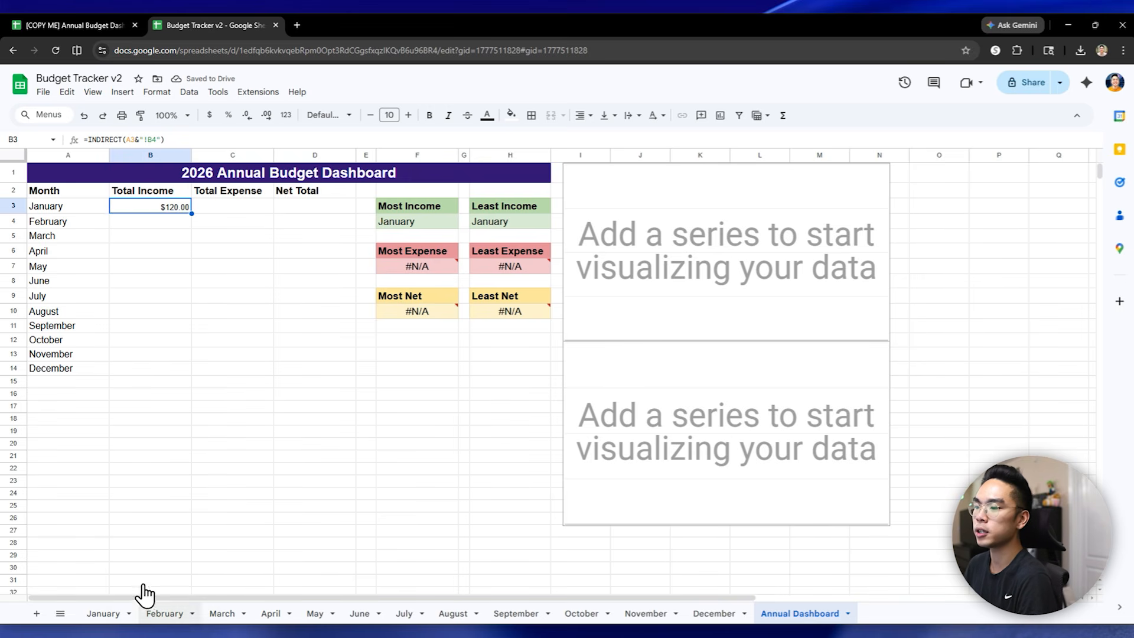
left_click(109, 613)
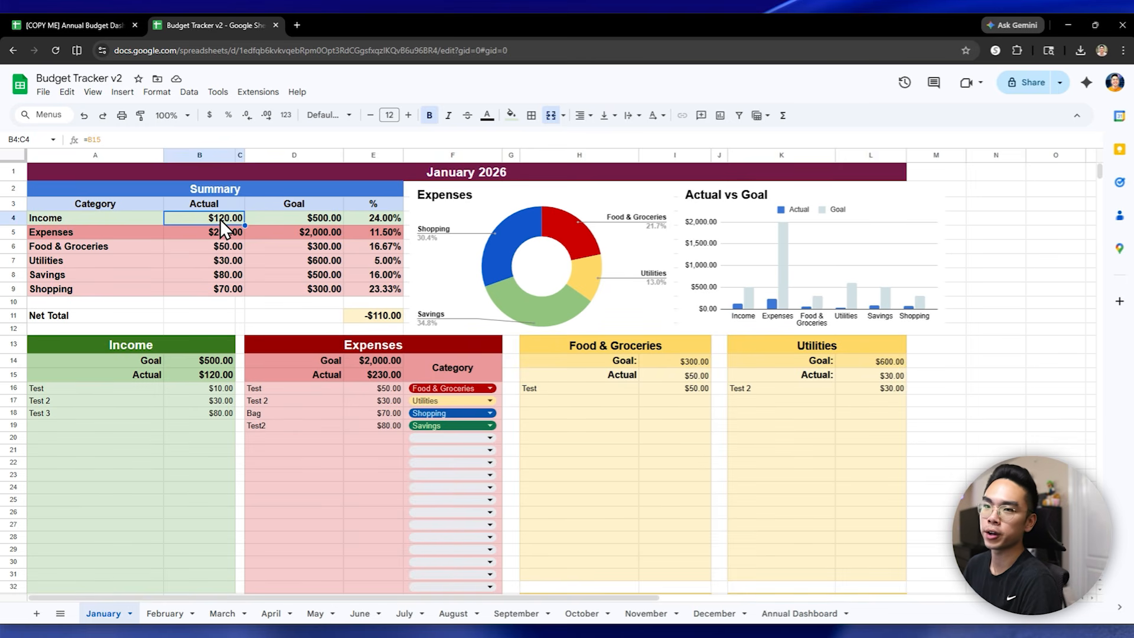
left_click(824, 614)
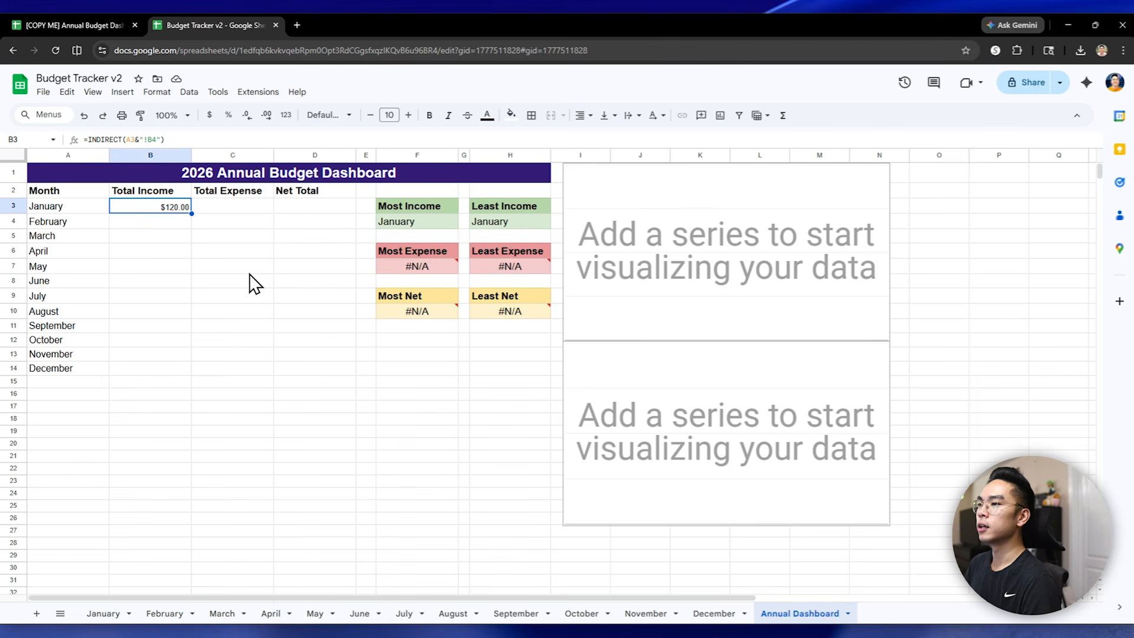
Step: Fill the Total Income formula from B3 down through December in B14
left_click_drag(192, 235, 185, 376)
left_click(169, 222)
left_click(167, 237)
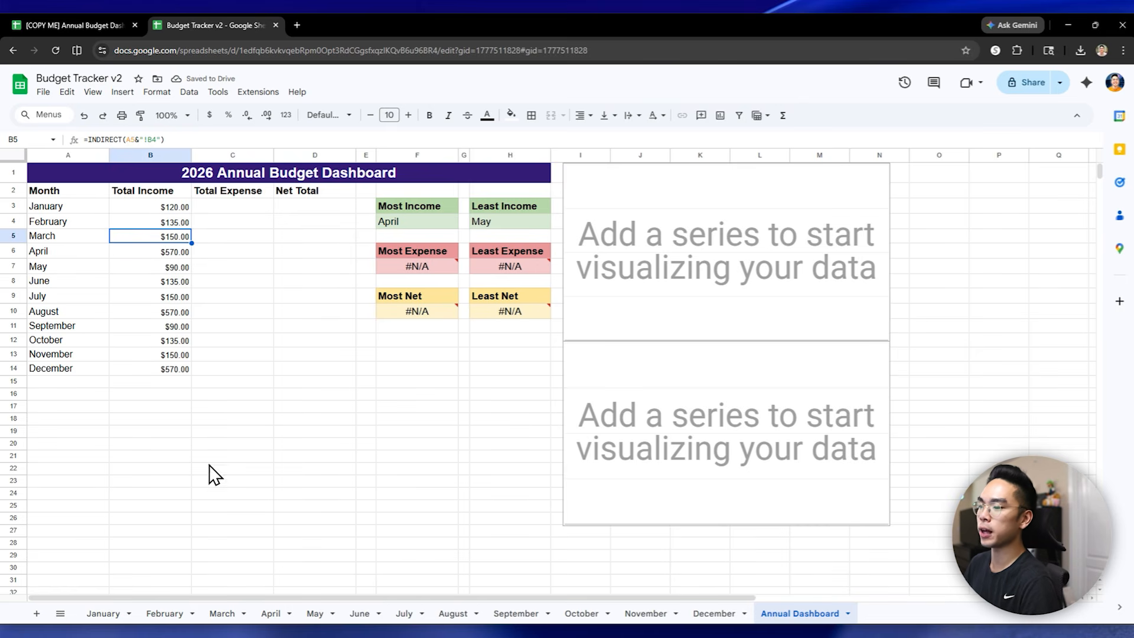
Step: Compare March's total income on the dashboard with the actual income on the March sheet
left_click(223, 613)
left_click(193, 218)
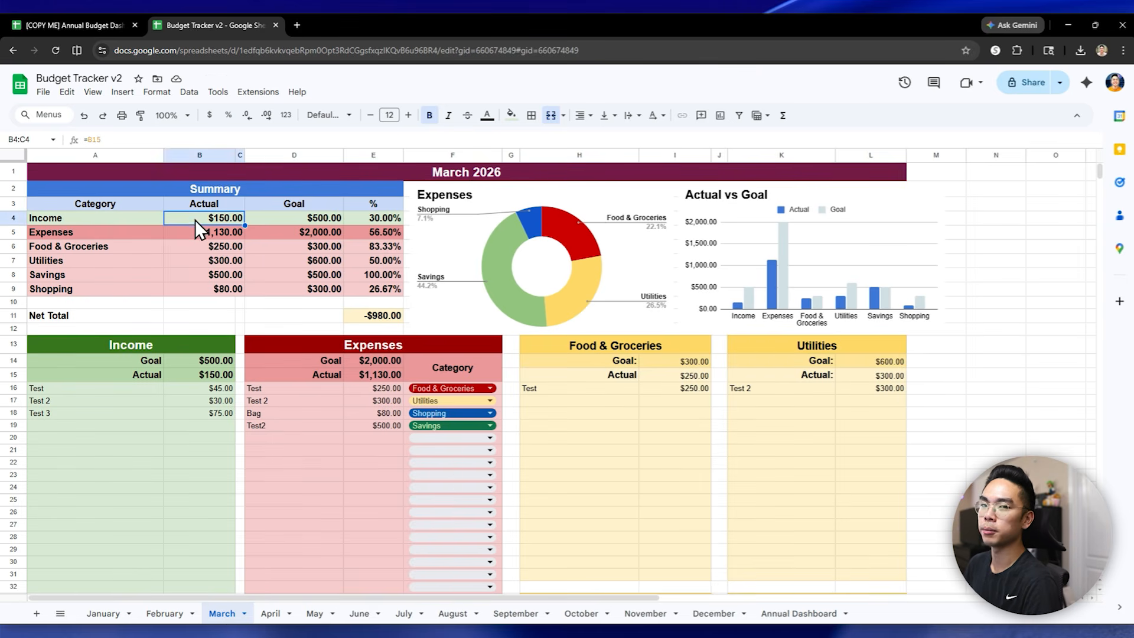
left_click(799, 613)
left_click(177, 210)
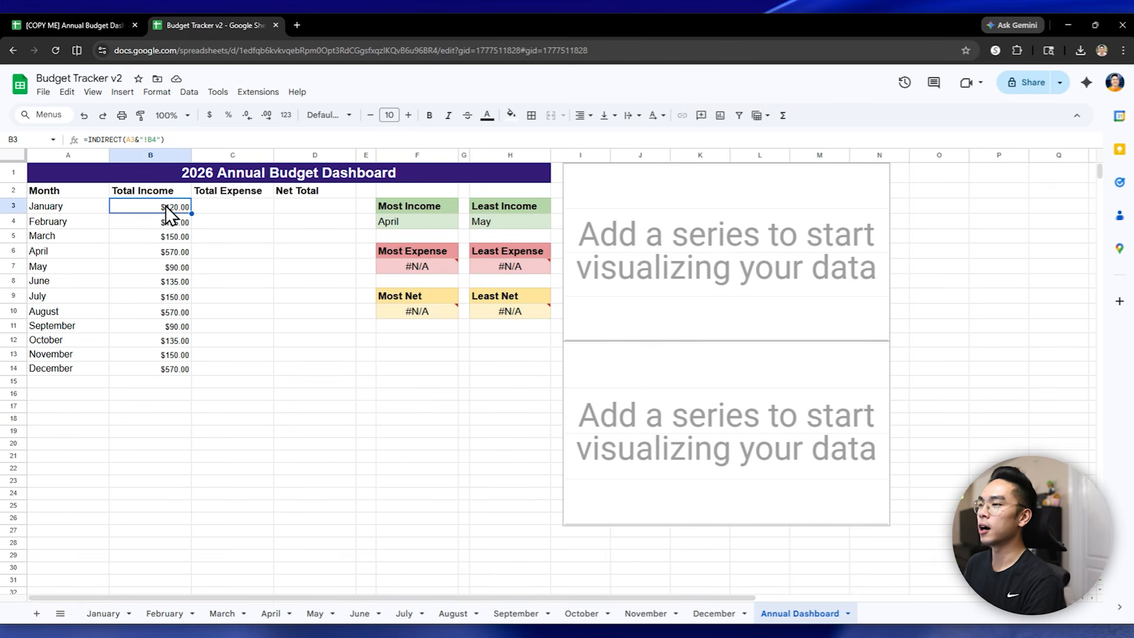
Step: Check which cell holds the actual expenses on the January sheet, as the source for the Total Expense column
left_click(232, 205)
left_click(109, 612)
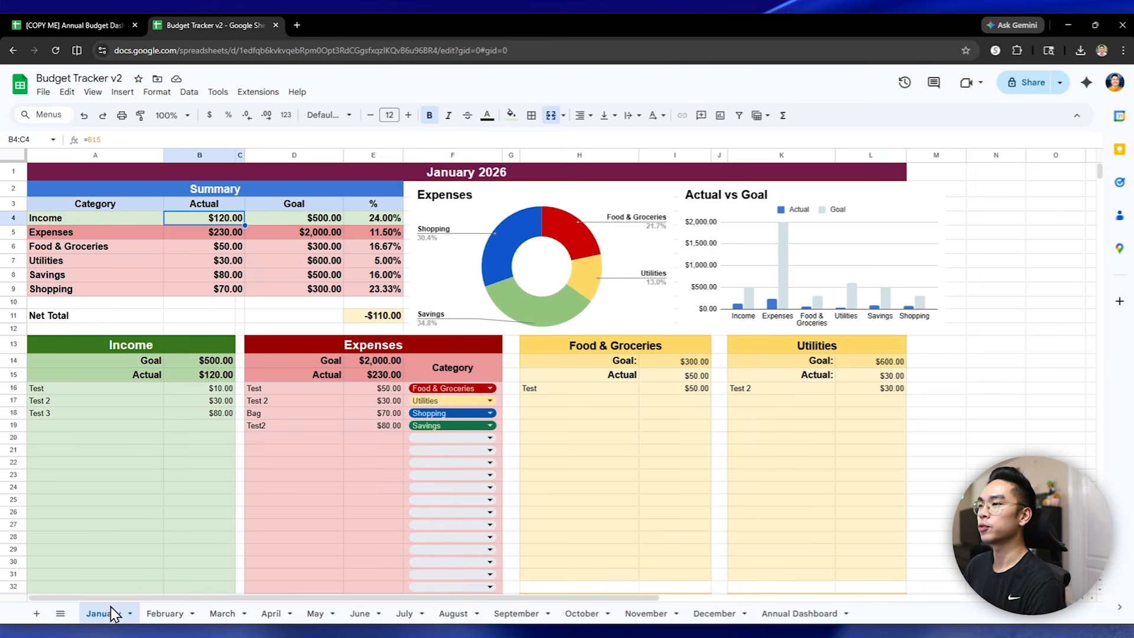
left_click(201, 231)
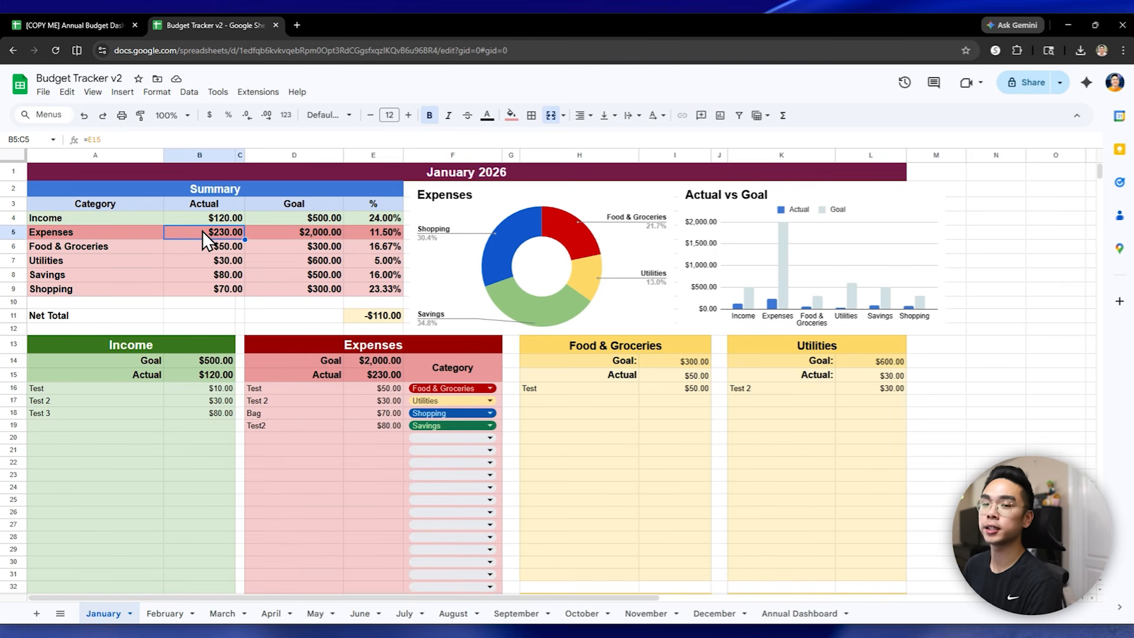
left_click(768, 613)
Step: Copy the formula from B3 into C3 and edit it to =INDIRECT(A3&"!B5") as January's total expense
left_click(172, 206)
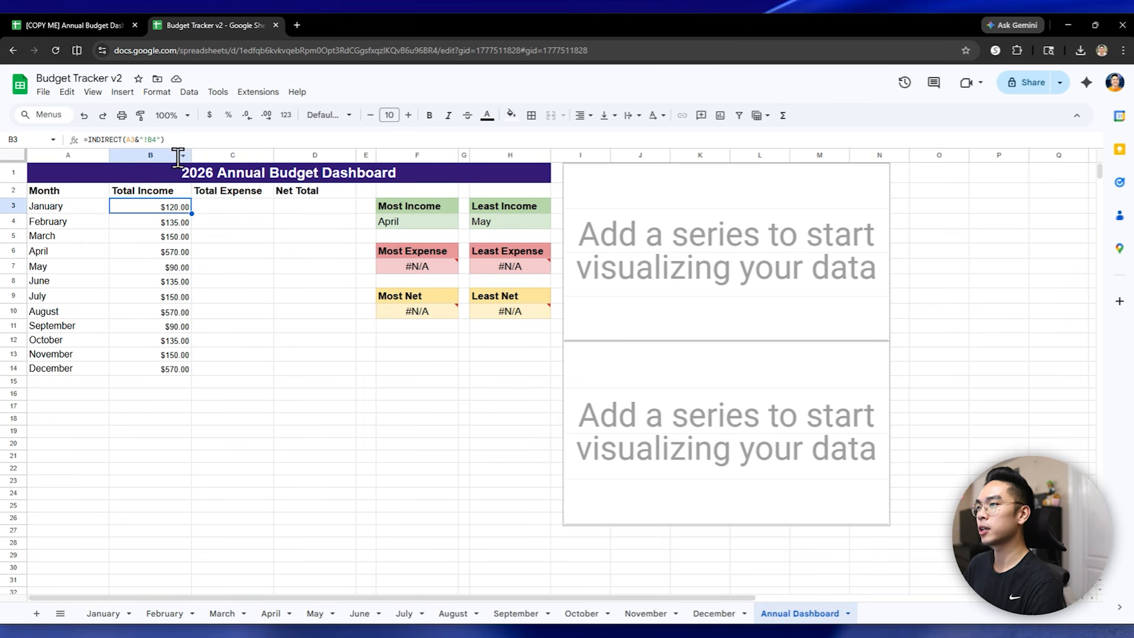
left_click(167, 139)
left_click_drag(166, 140, 83, 142)
key("ctrl+c")
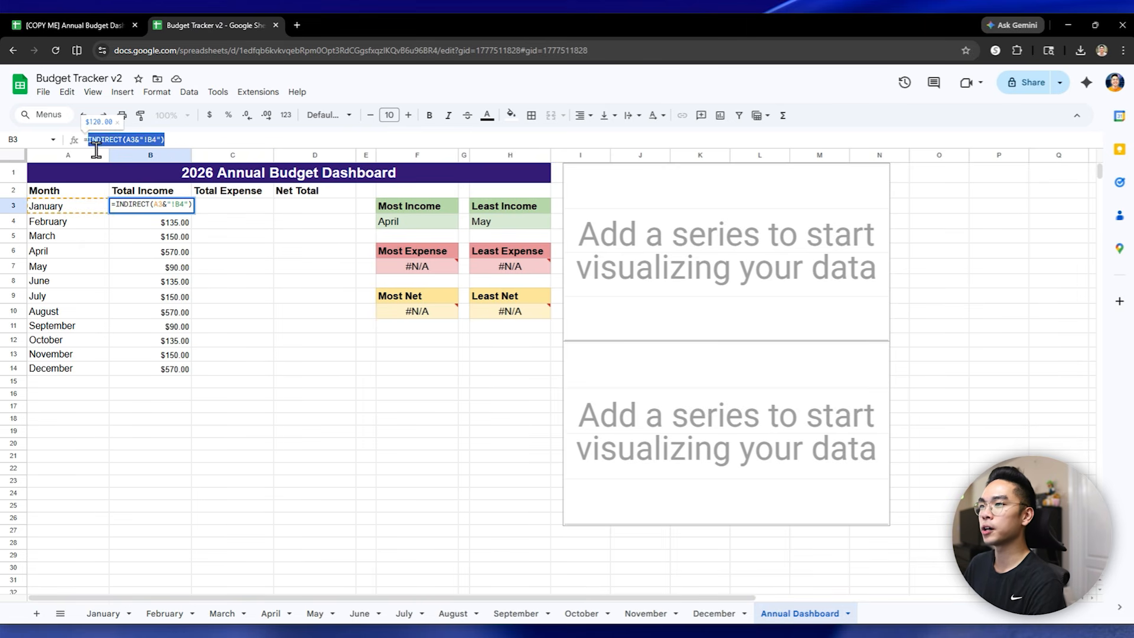
left_click(213, 206)
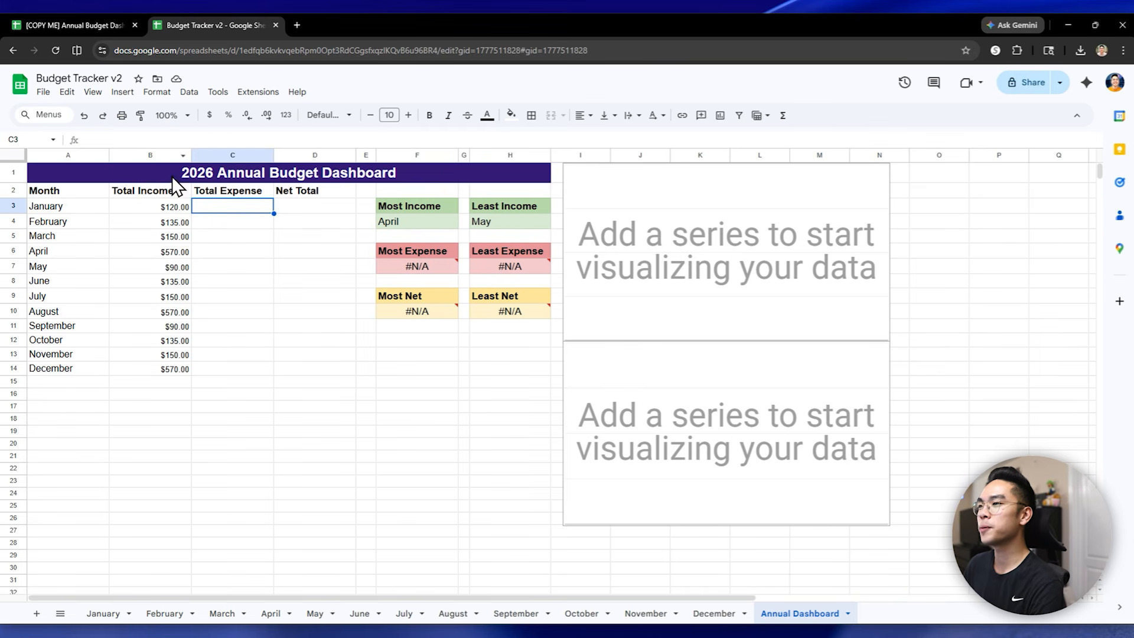
key("ctrl+v")
left_click(157, 141)
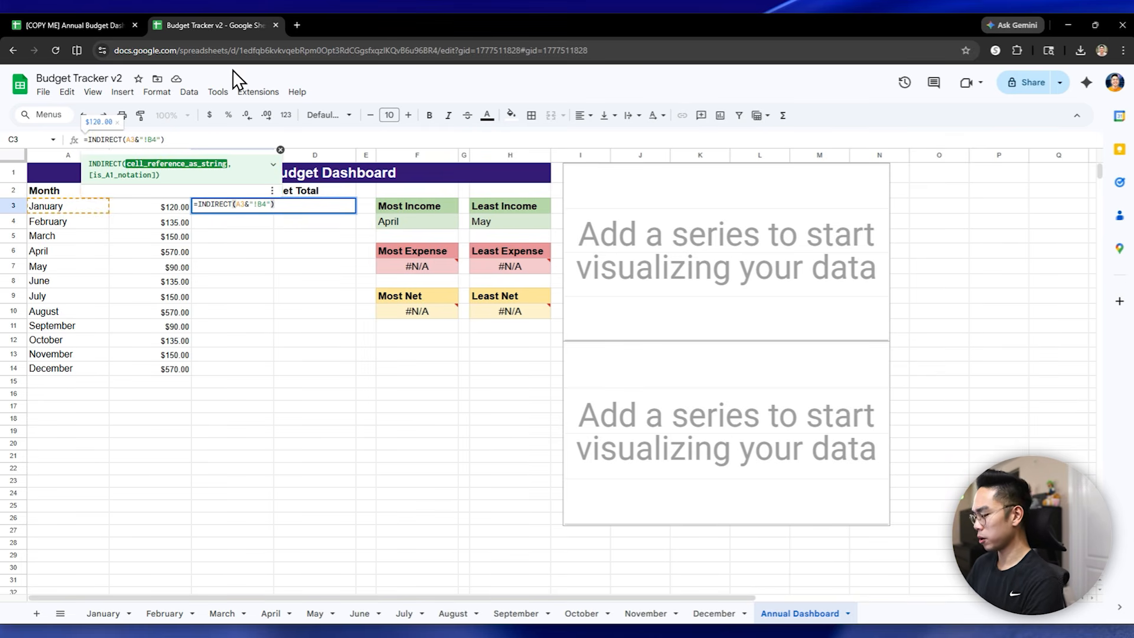
key("BackSpace")
type("5")
key("Return")
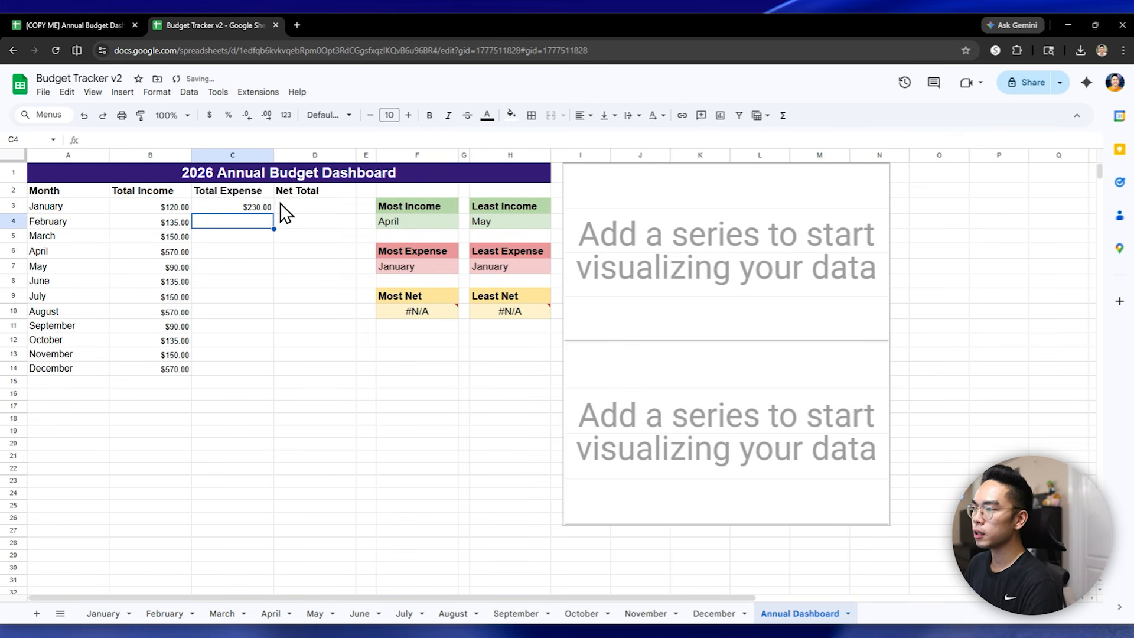
Step: Check which cell holds the net total on the January sheet, as the source for the dashboard's Net Total column
left_click(110, 613)
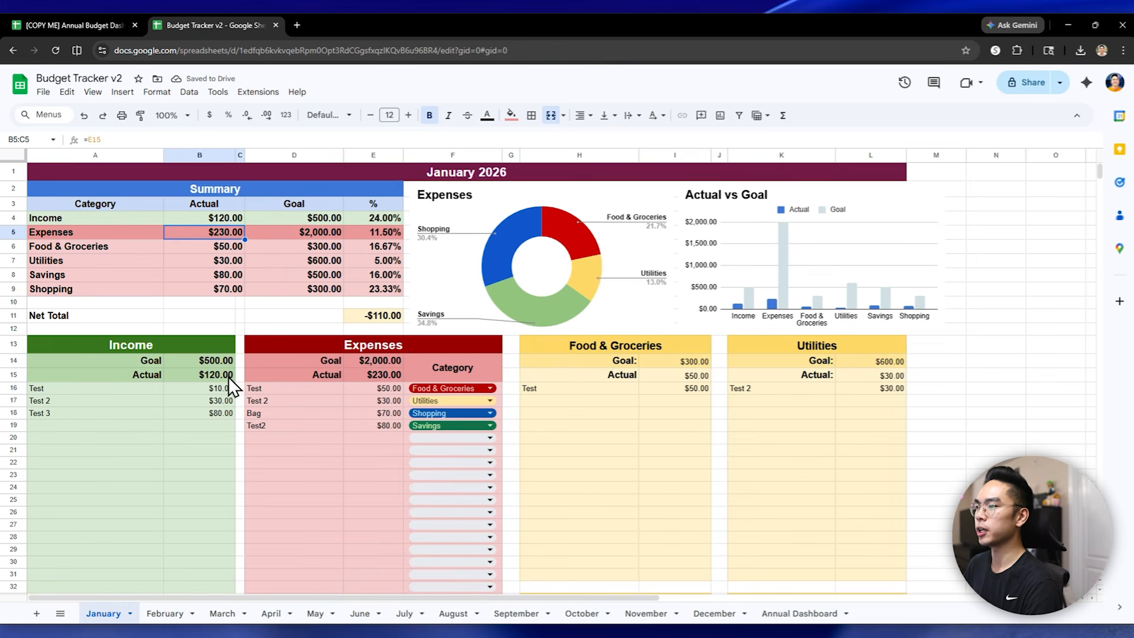
left_click(364, 318)
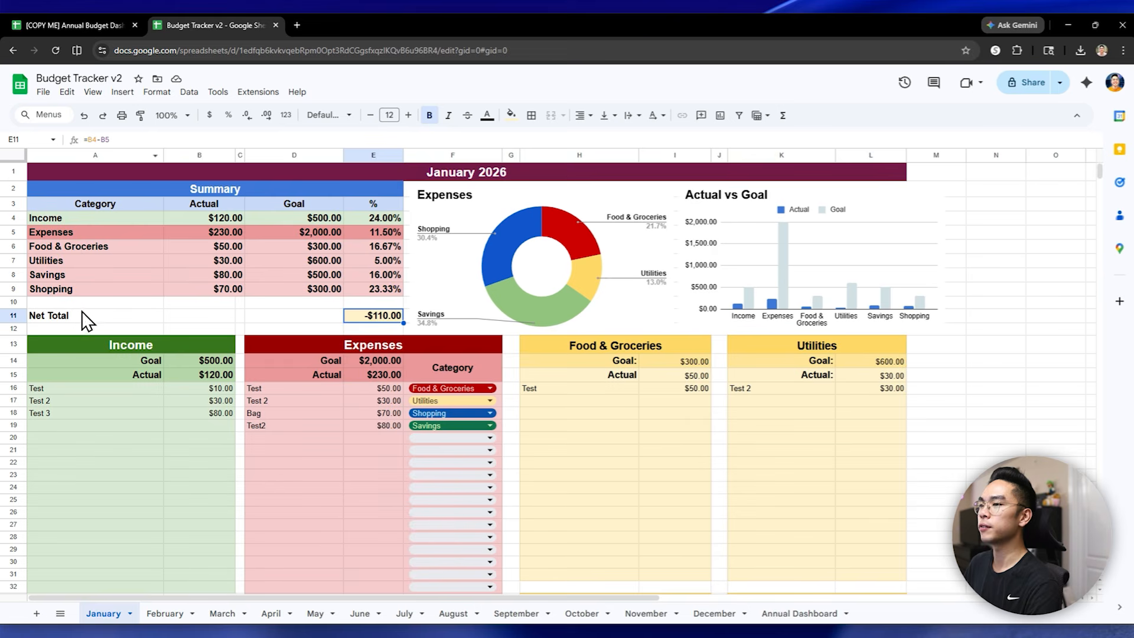
left_click(798, 613)
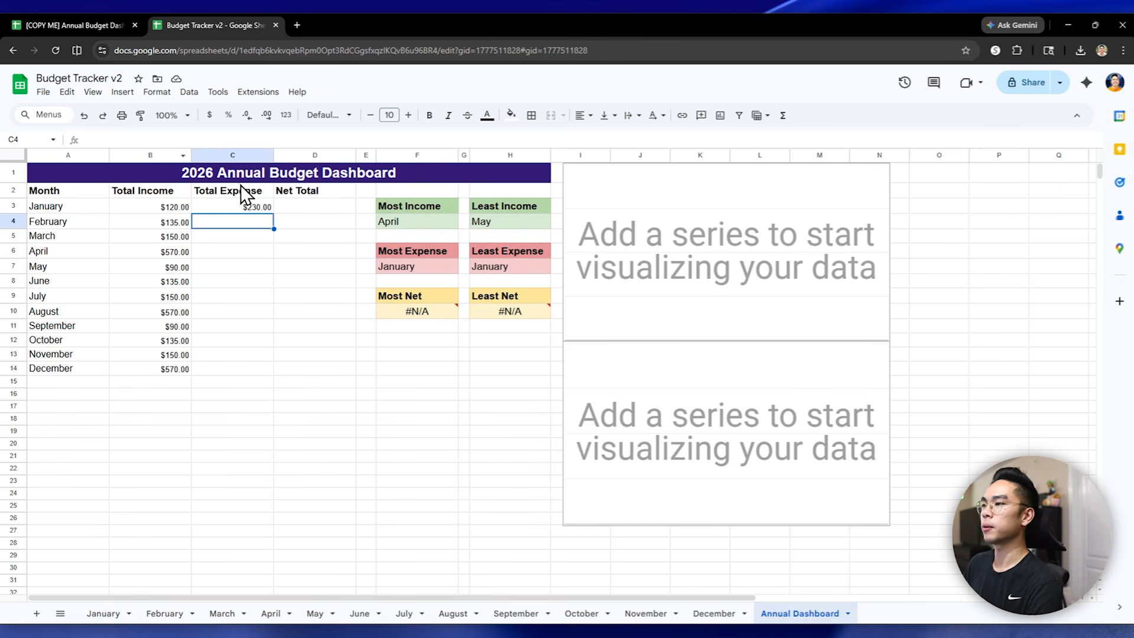
Step: Copy the total expense formula =INDIRECT(A3&"!B5") from C3 into D3 in the Net Total column
left_click(270, 207)
left_click_drag(170, 141, 52, 139)
key("ctrl+c")
key("Escape")
left_click(306, 208)
left_click(165, 143)
key("ctrl+v")
key("Left")
key("Left")
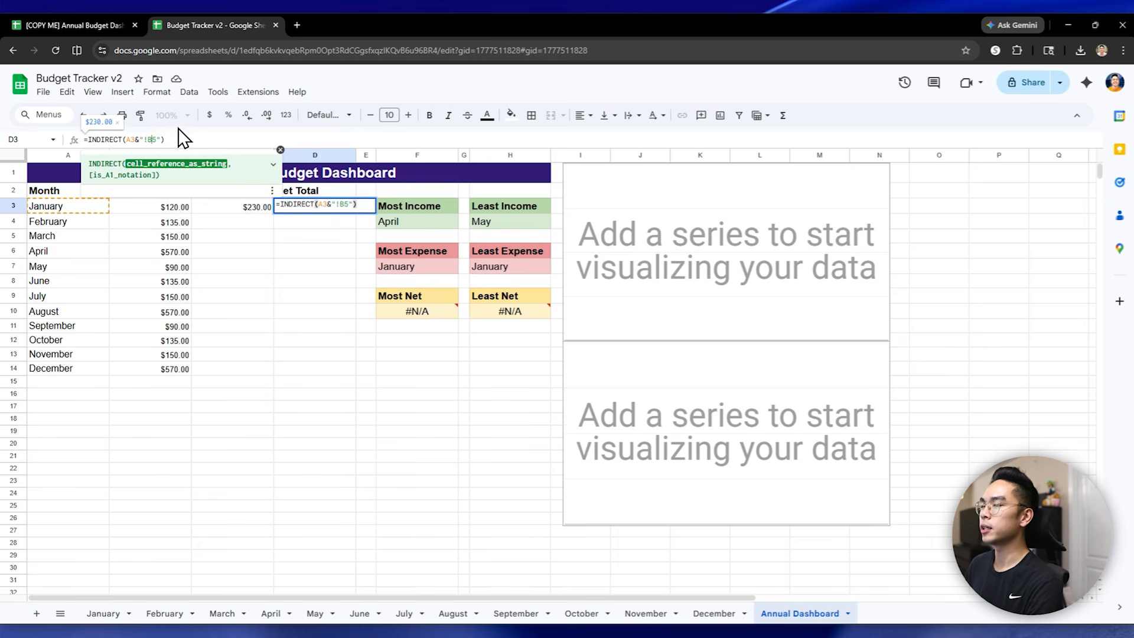
key("Tab")
key("Page_Down")
scroll(403, 256, "up", 7)
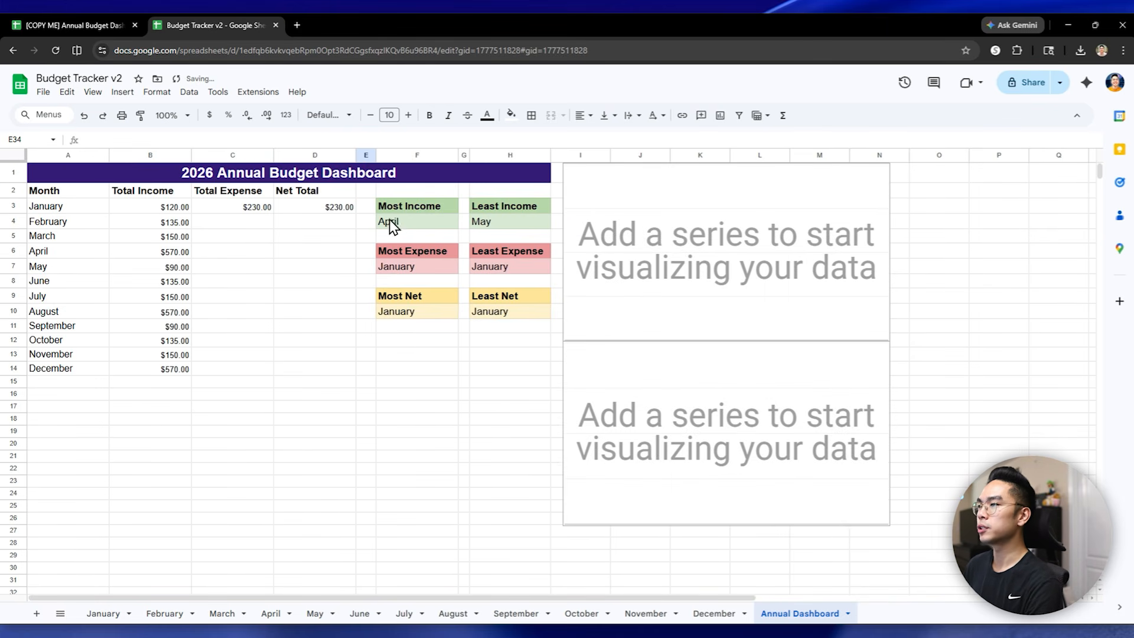
Step: Change the formula in D3 to =INDIRECT(A3&"!E11") as January's net total
left_click(350, 205)
left_click(163, 139)
key("Left")
key("Left")
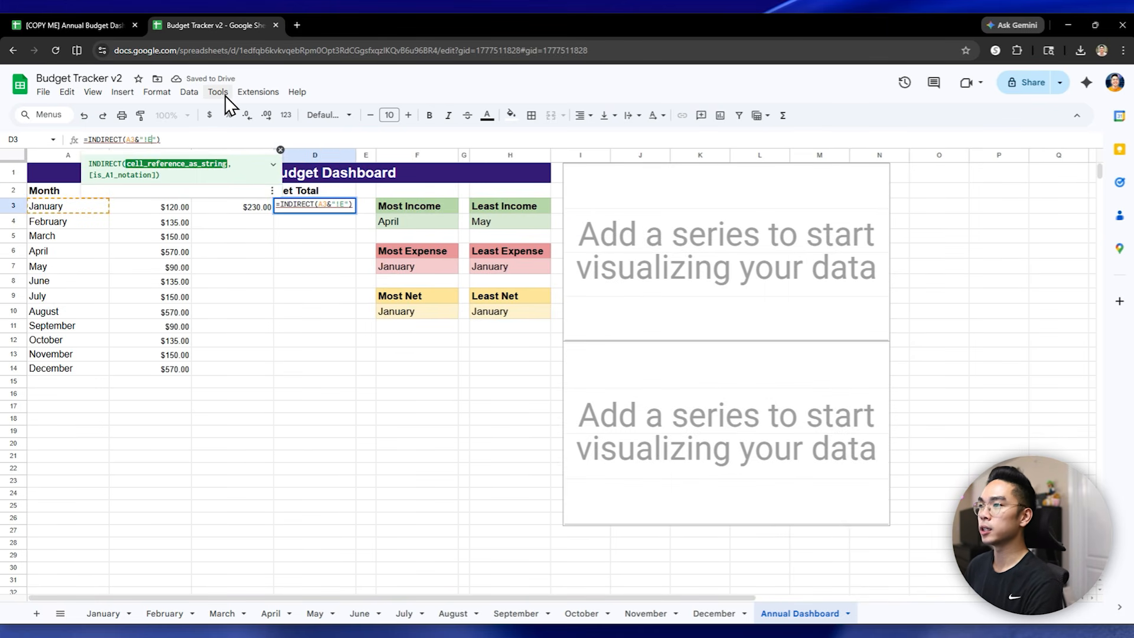
key("Return")
Step: Fill the Total Expense and Net Total formulas from C3:D3 down through December in row 14
left_click_drag(241, 207, 315, 213)
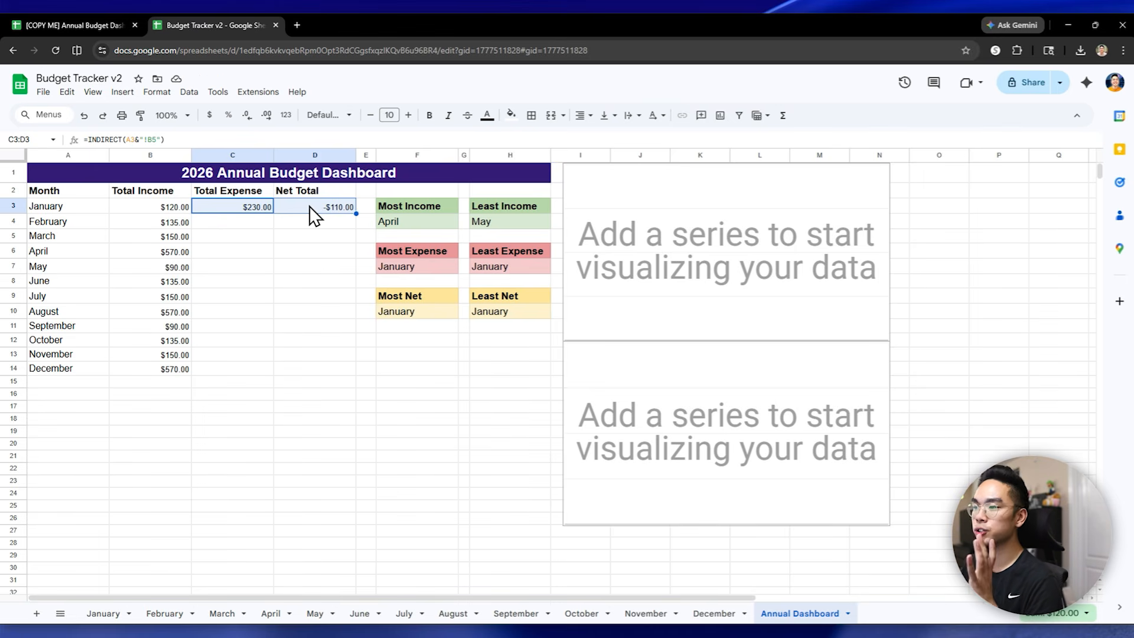
left_click(305, 219)
left_click_drag(254, 206, 346, 375)
left_click(290, 344)
left_click(248, 299)
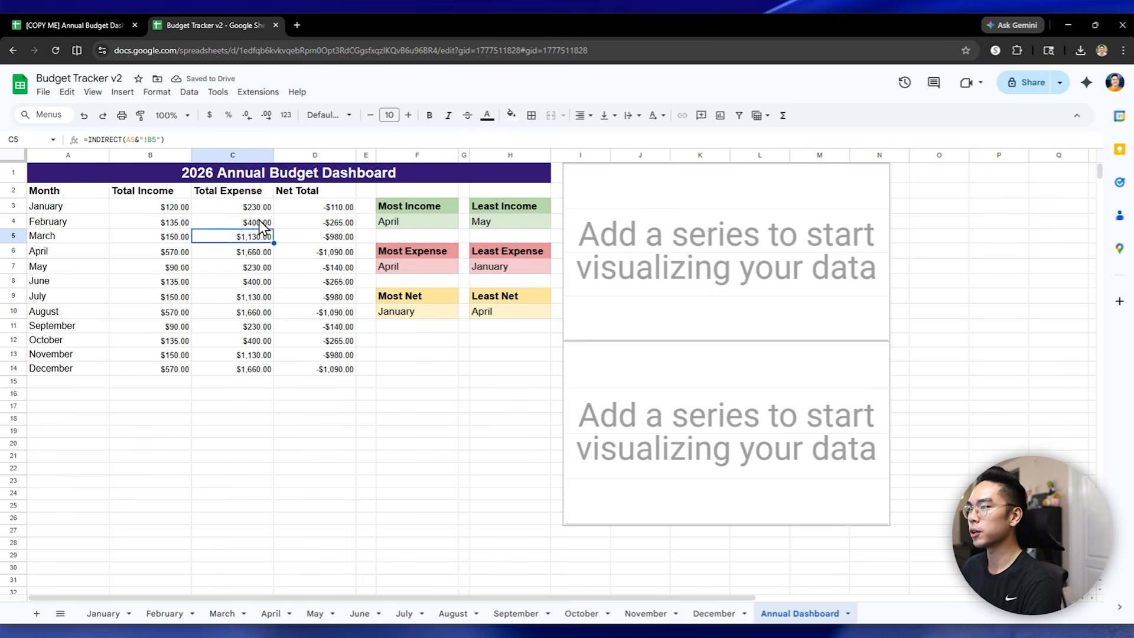
left_click(287, 210)
left_click(322, 237)
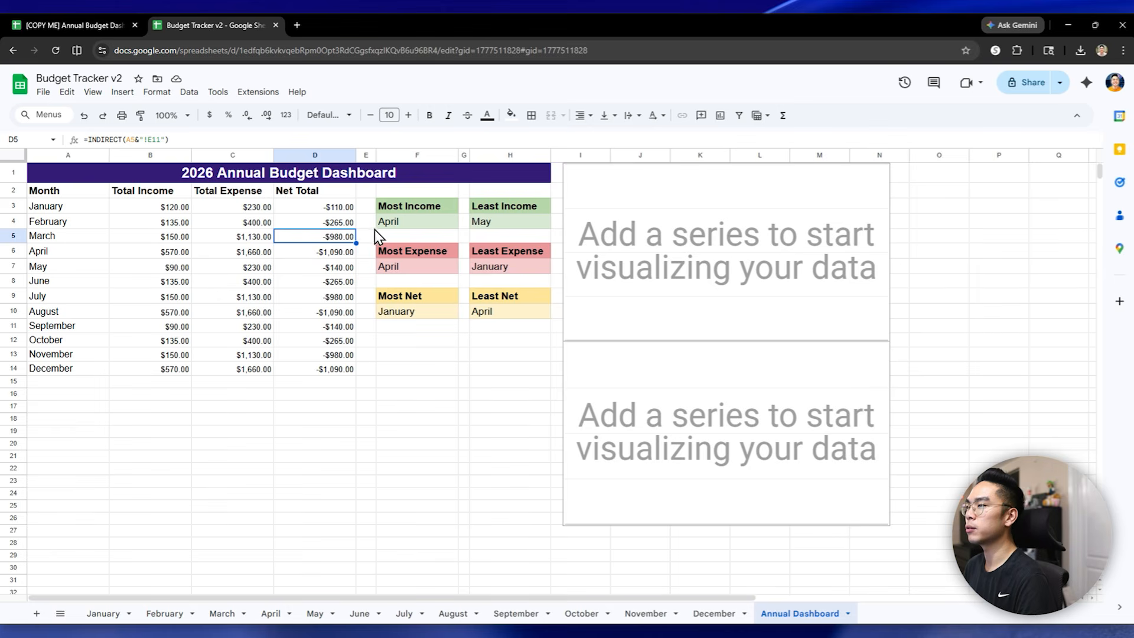
Step: Examine the INDEX and MATCH formulas behind the Most and Least Income and Expense months
left_click(401, 225)
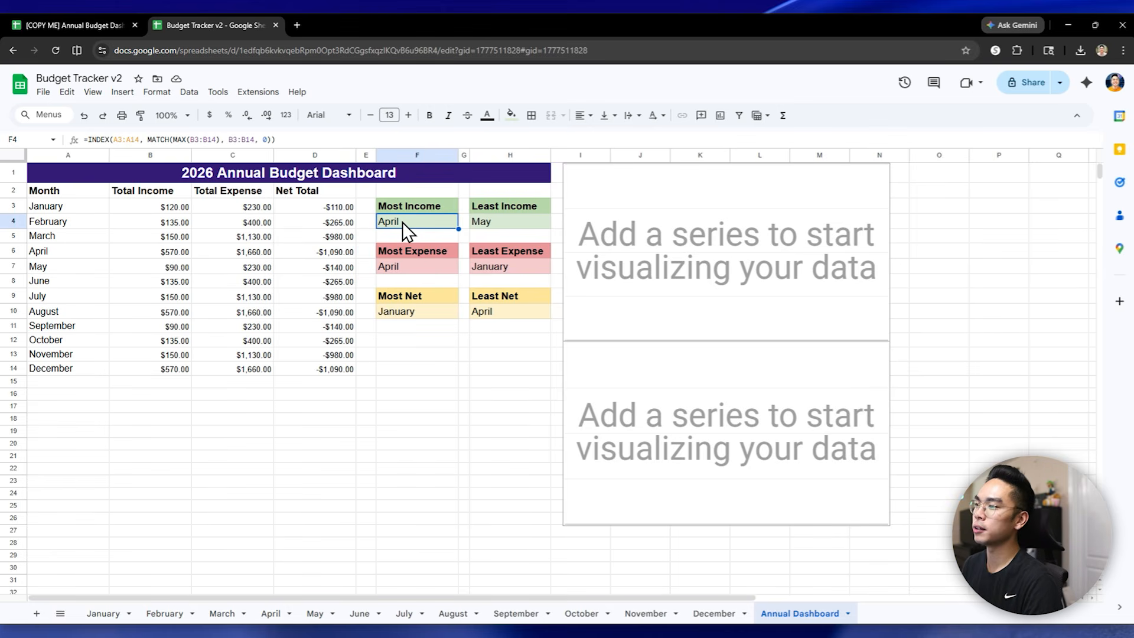
left_click(436, 210)
left_click(436, 222)
left_click(486, 222)
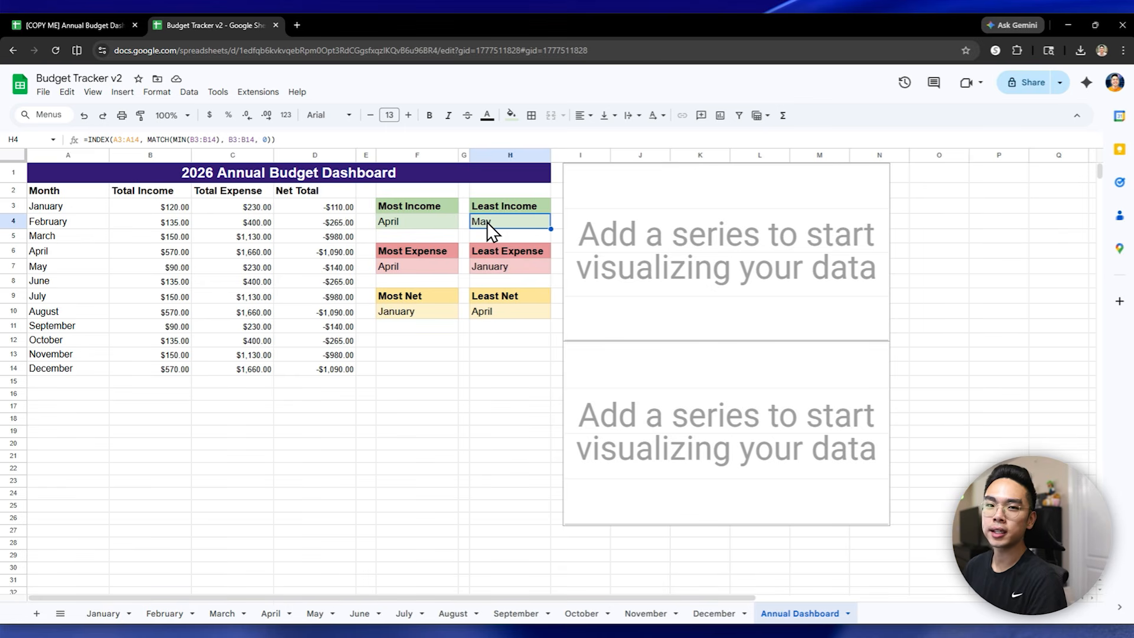
left_click(452, 269)
left_click(484, 267)
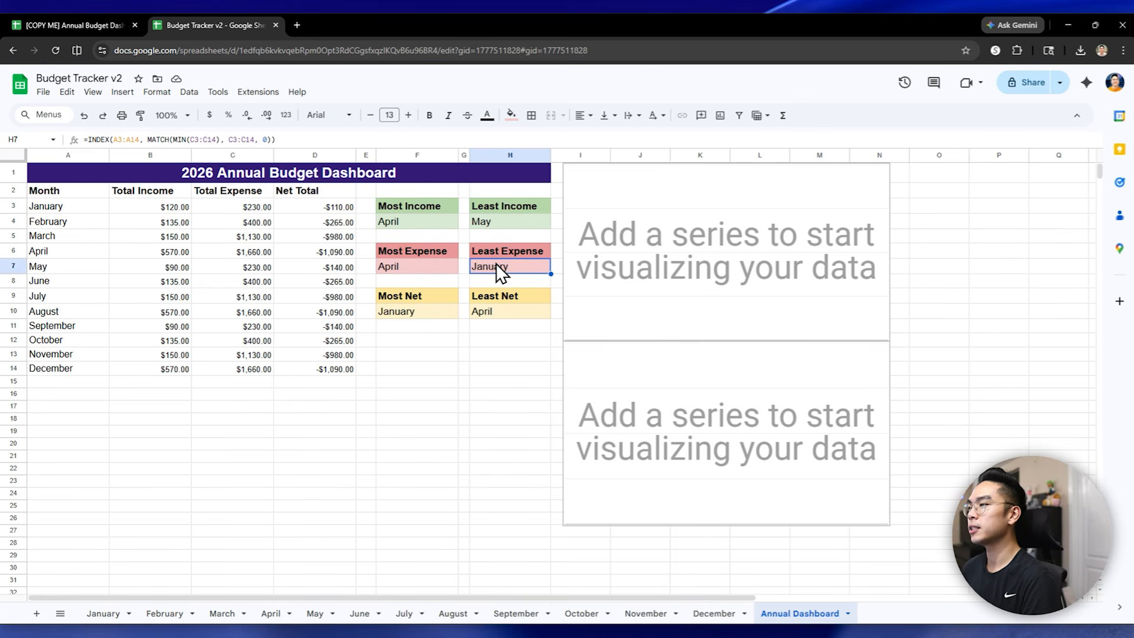
Step: Set the upper column chart's data range to A2:C14 to plot monthly Total Income and Total Expense
left_click(650, 236)
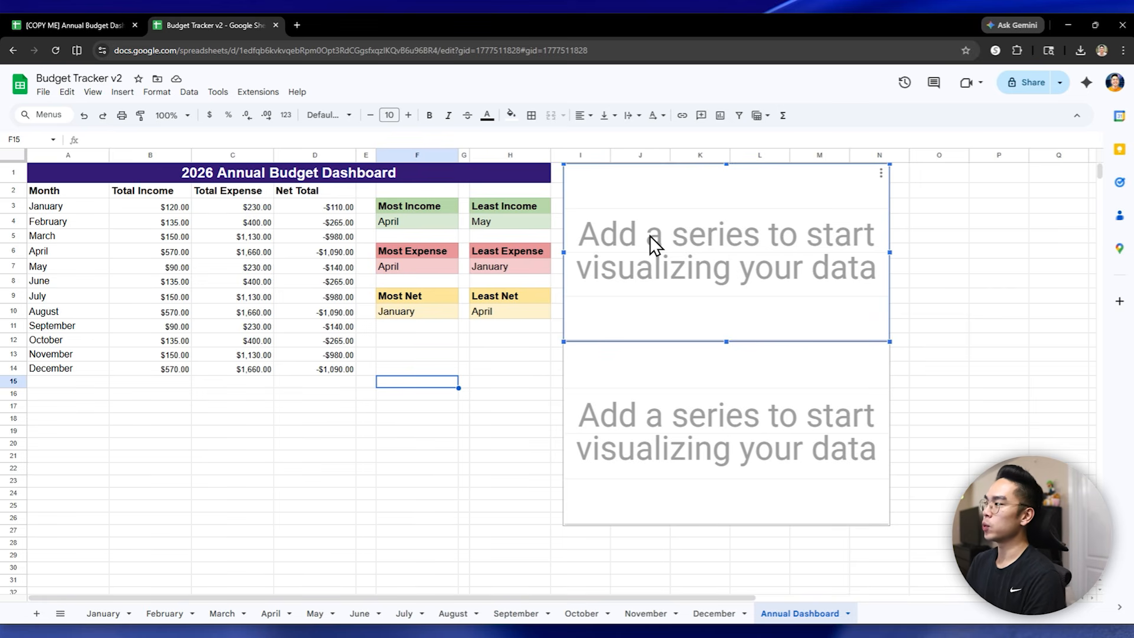
double_click(738, 260)
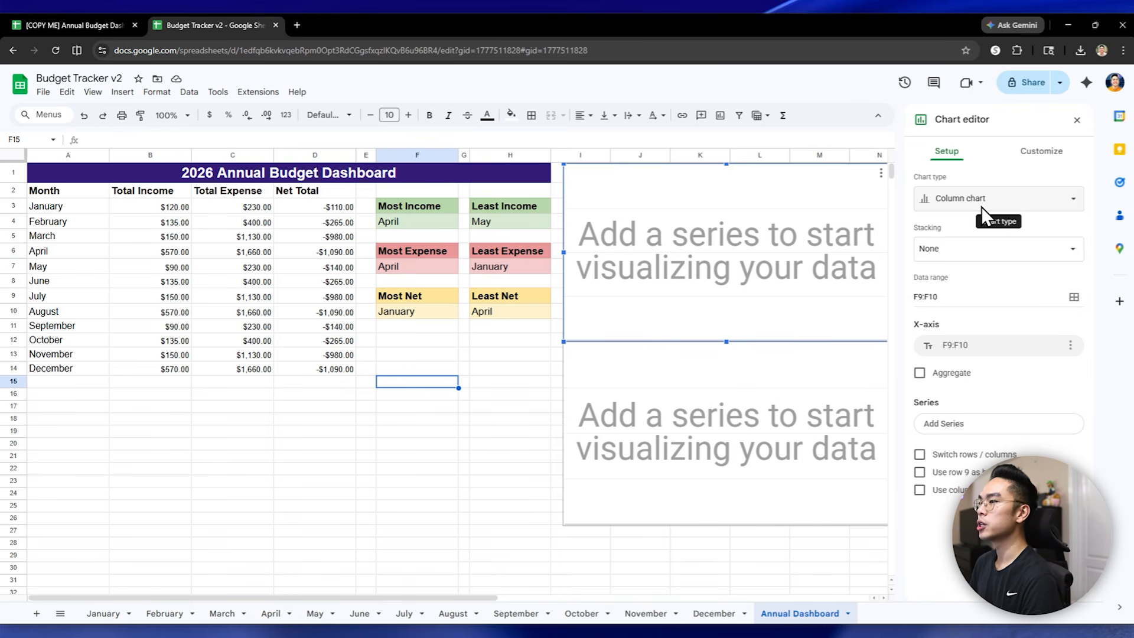
left_click(1072, 299)
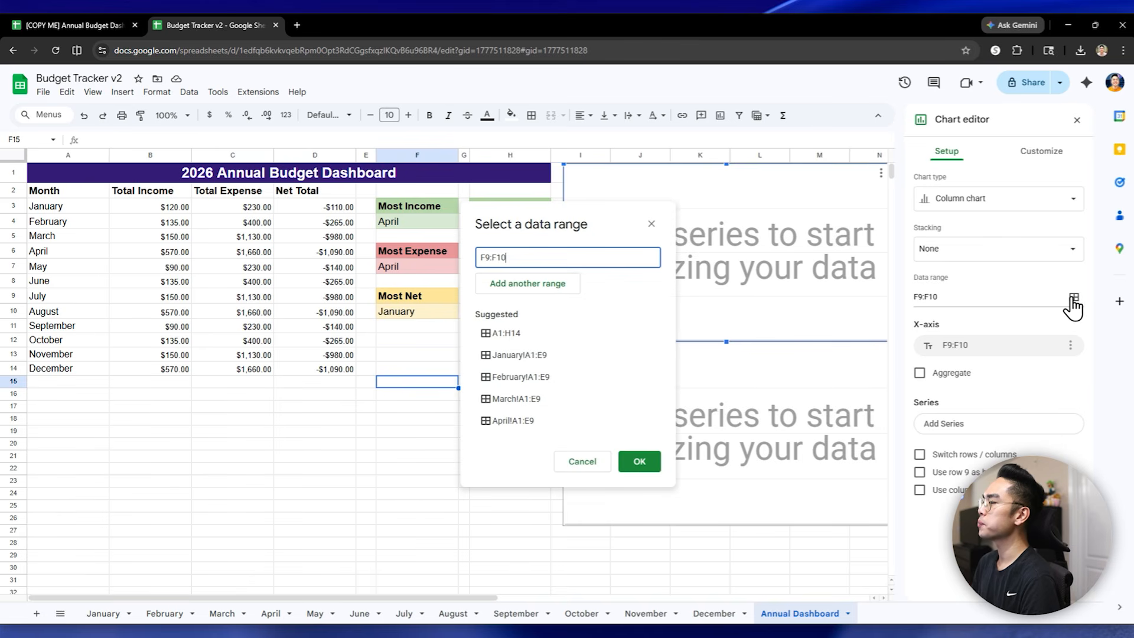
key("BackSpace")
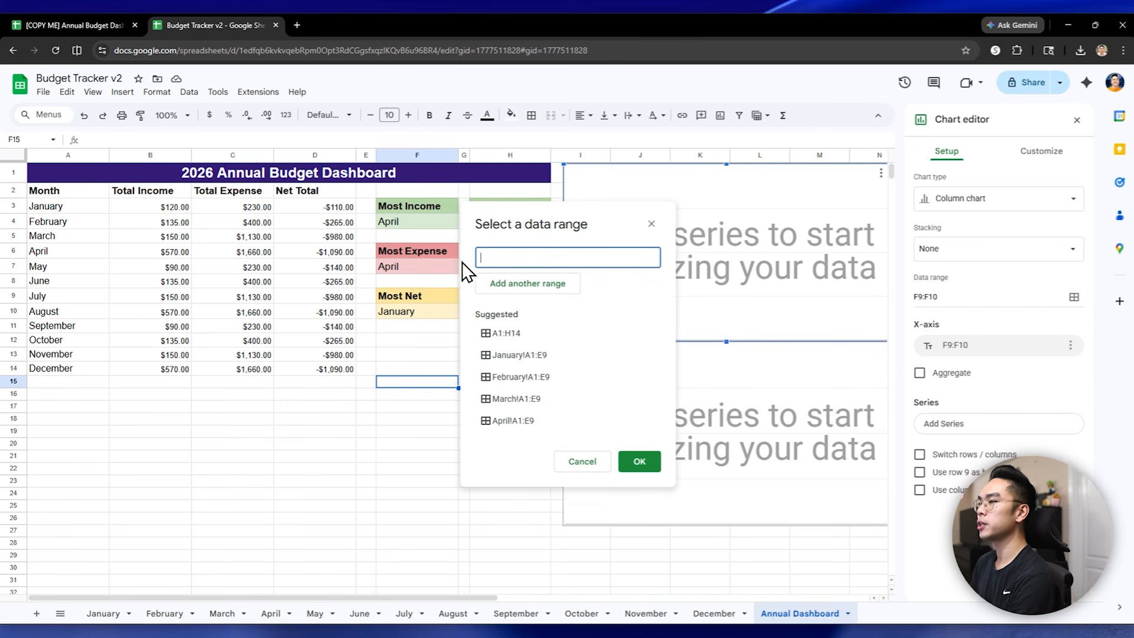
left_click_drag(44, 190, 336, 374)
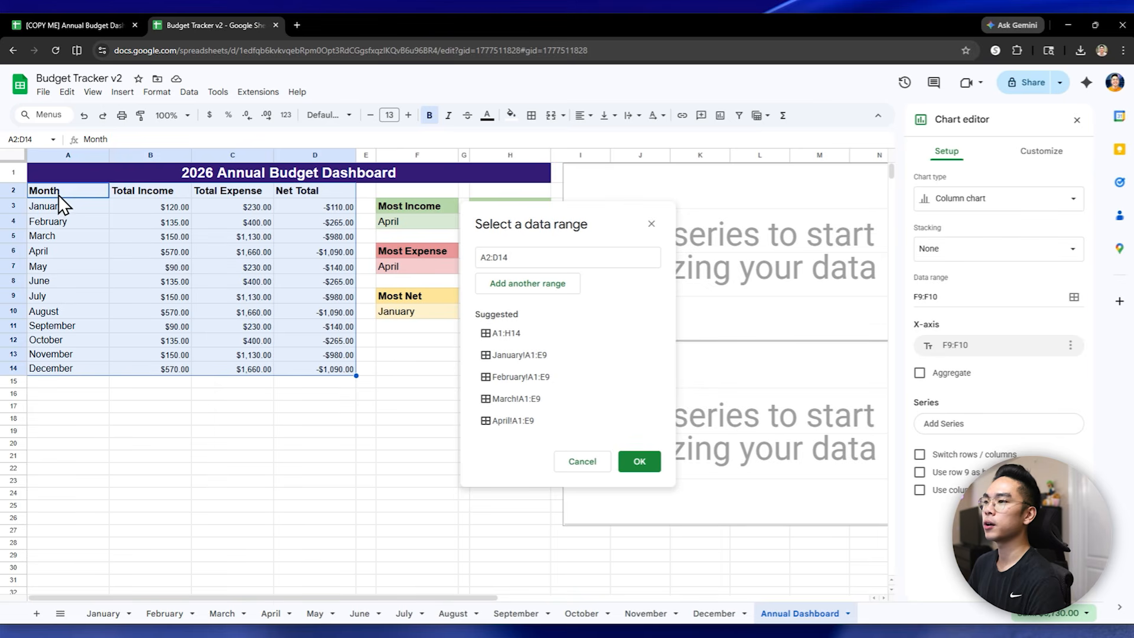
left_click_drag(34, 192, 249, 370)
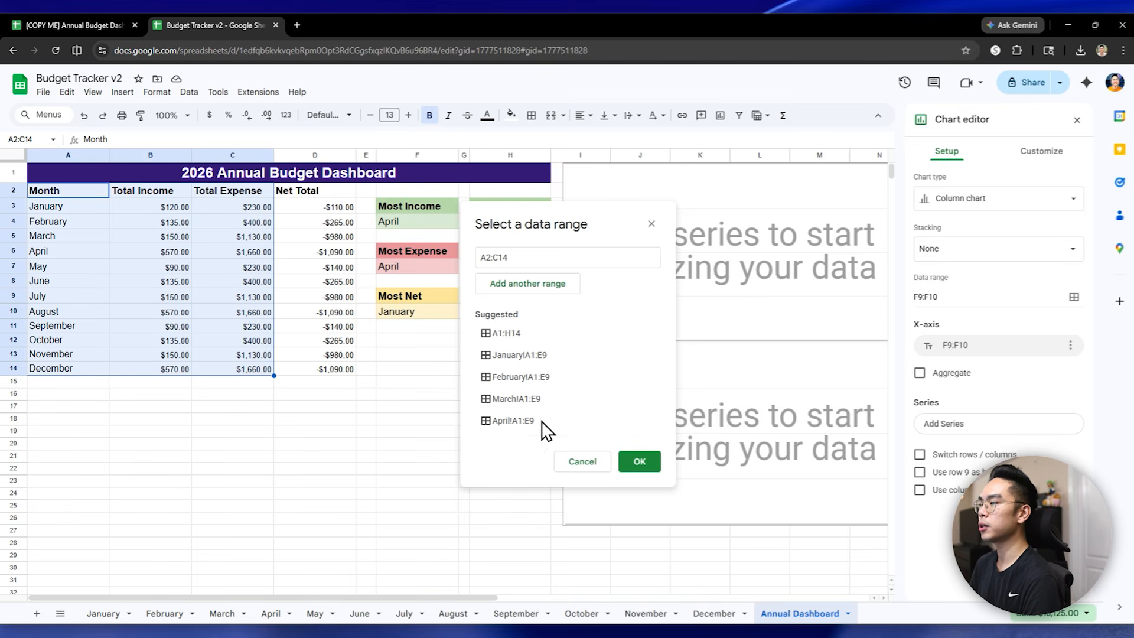
left_click(640, 460)
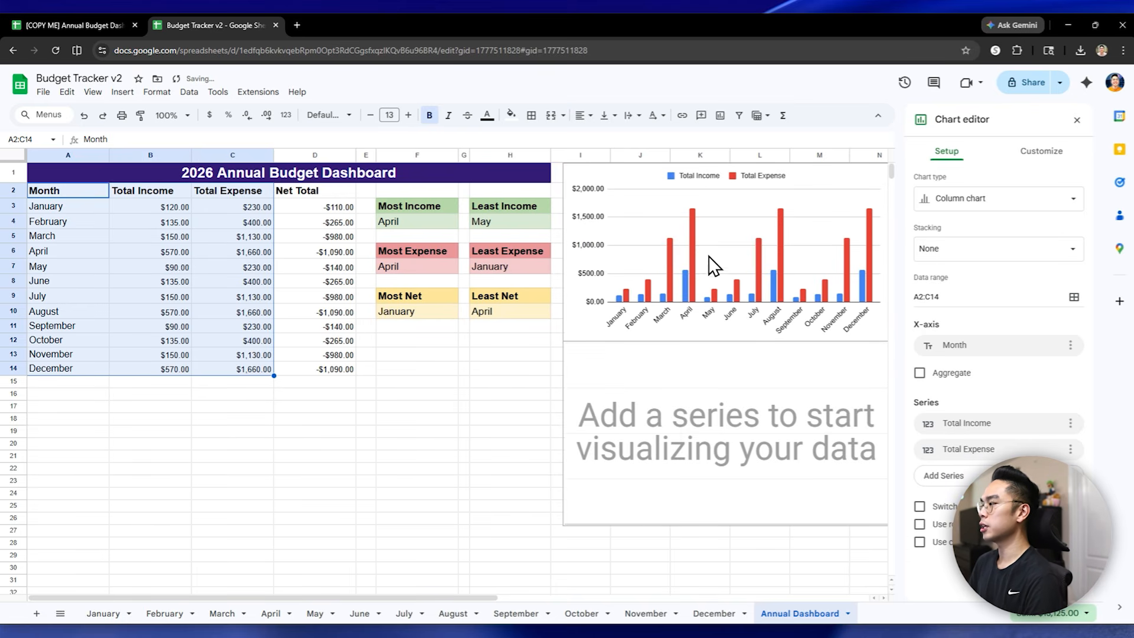
Step: Change the fill color of the Total Income series in the column chart to a medium green
left_click(782, 245)
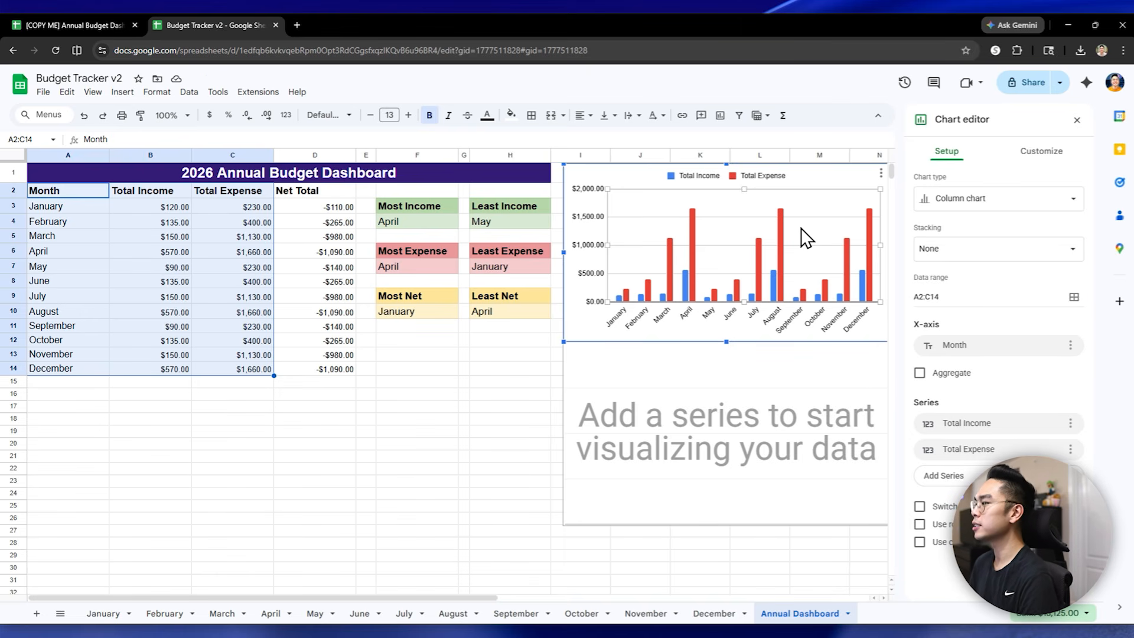
left_click(686, 290)
left_click(690, 279)
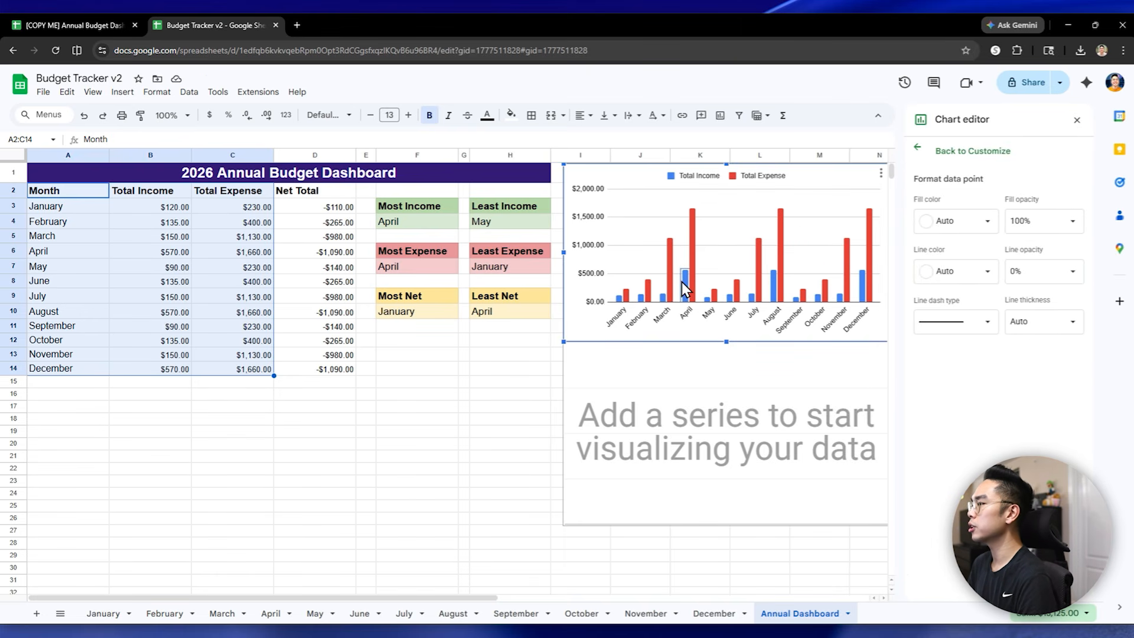
left_click(917, 148)
left_click(684, 285)
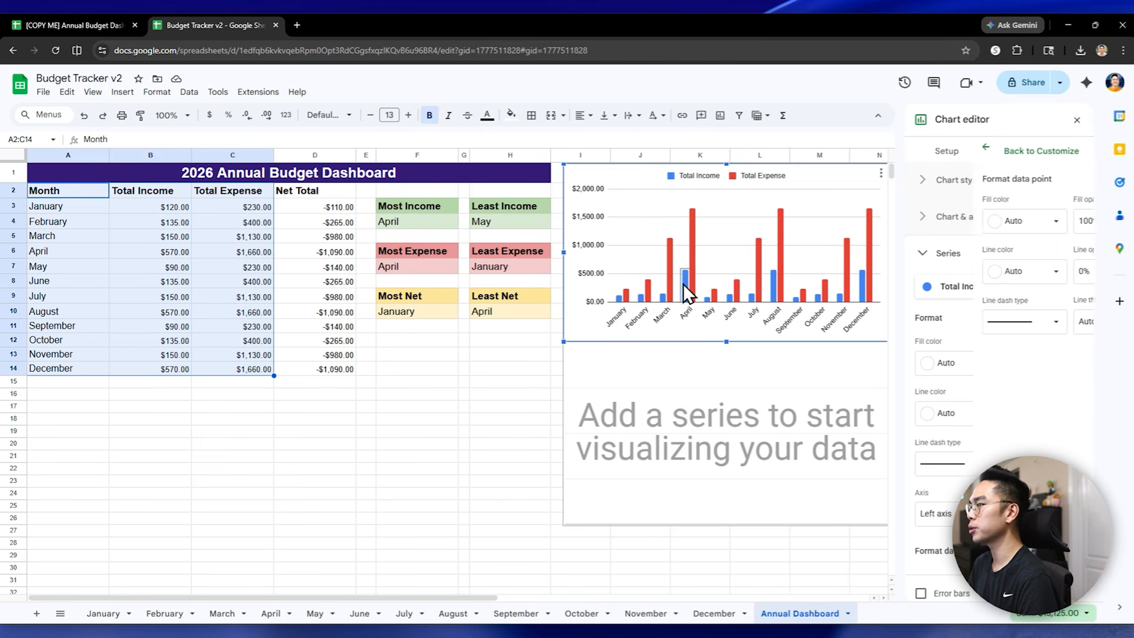
left_click(919, 149)
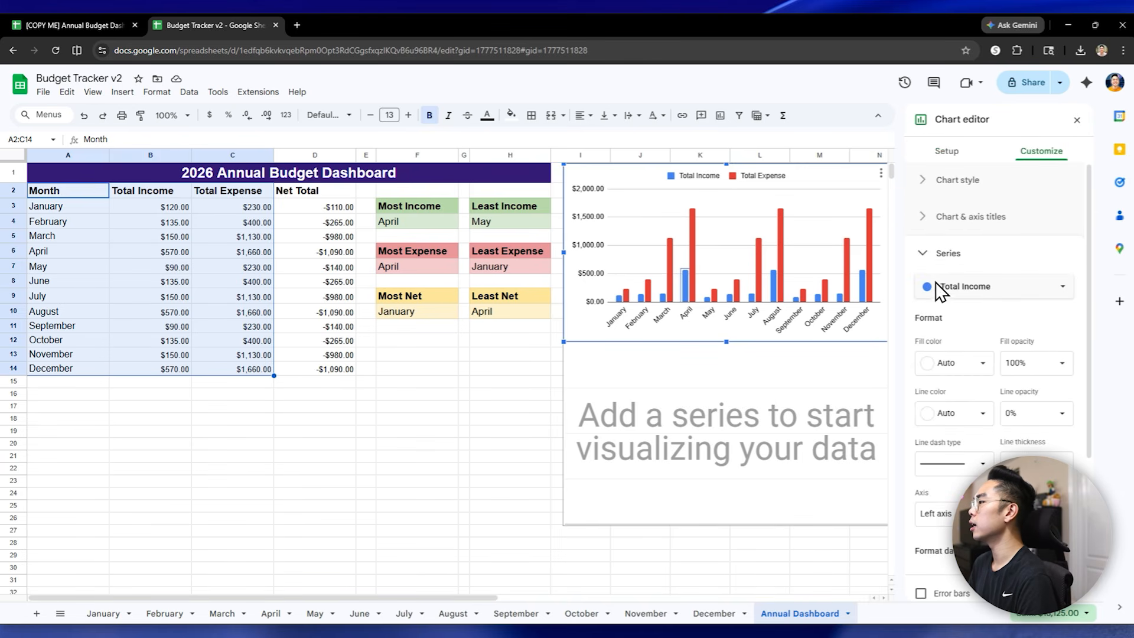
scroll(939, 296, "down", 2)
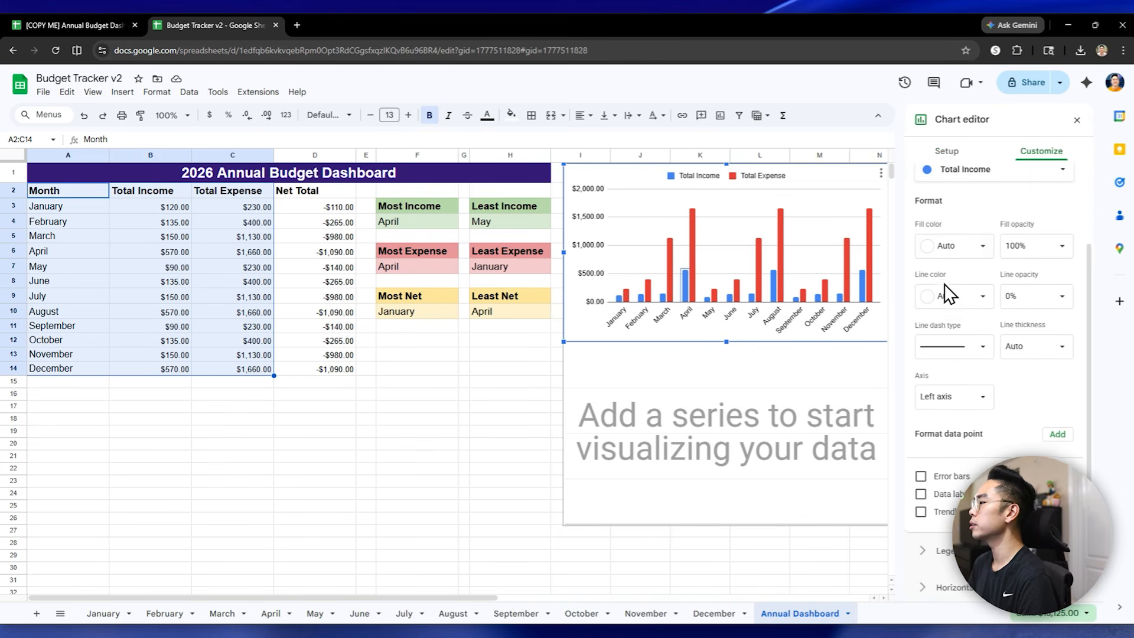
left_click(951, 245)
left_click(980, 304)
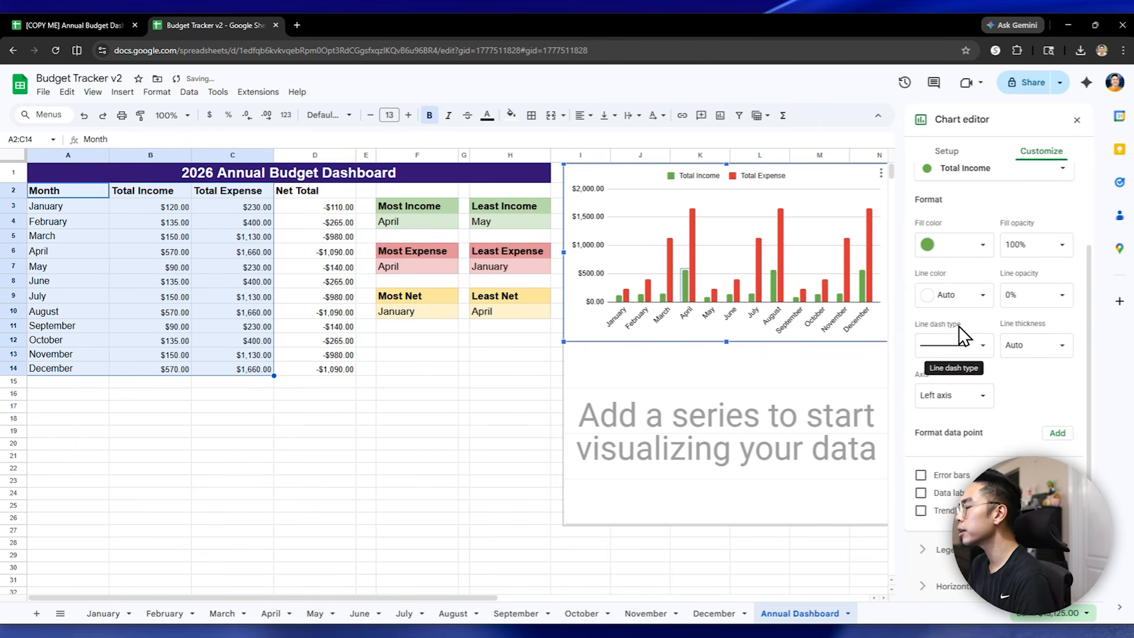
left_click(928, 248)
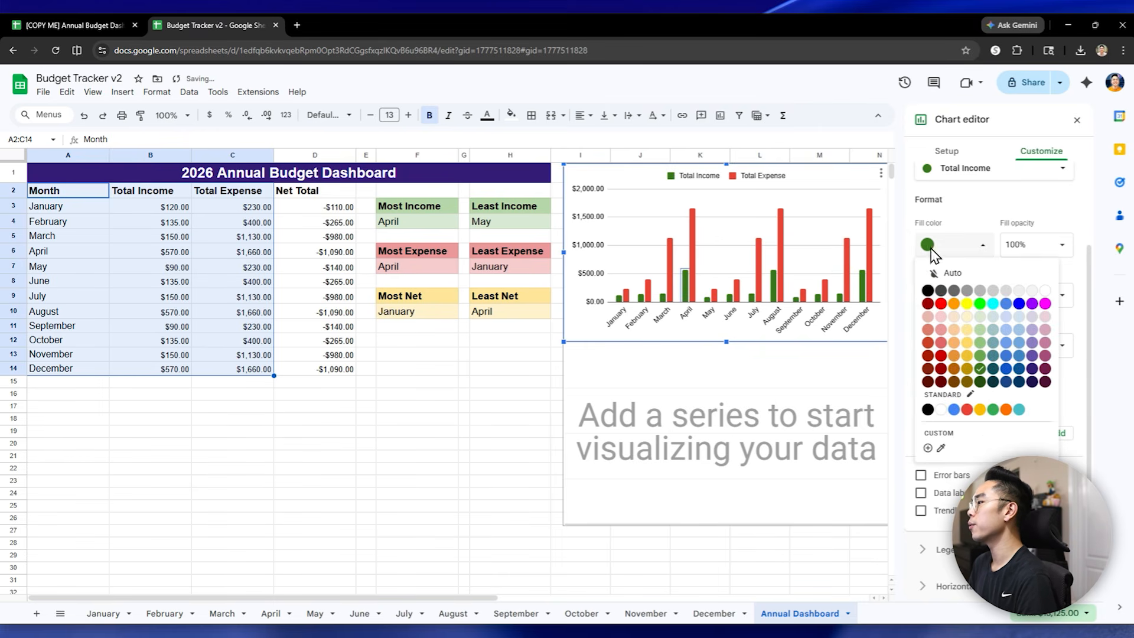
left_click(985, 353)
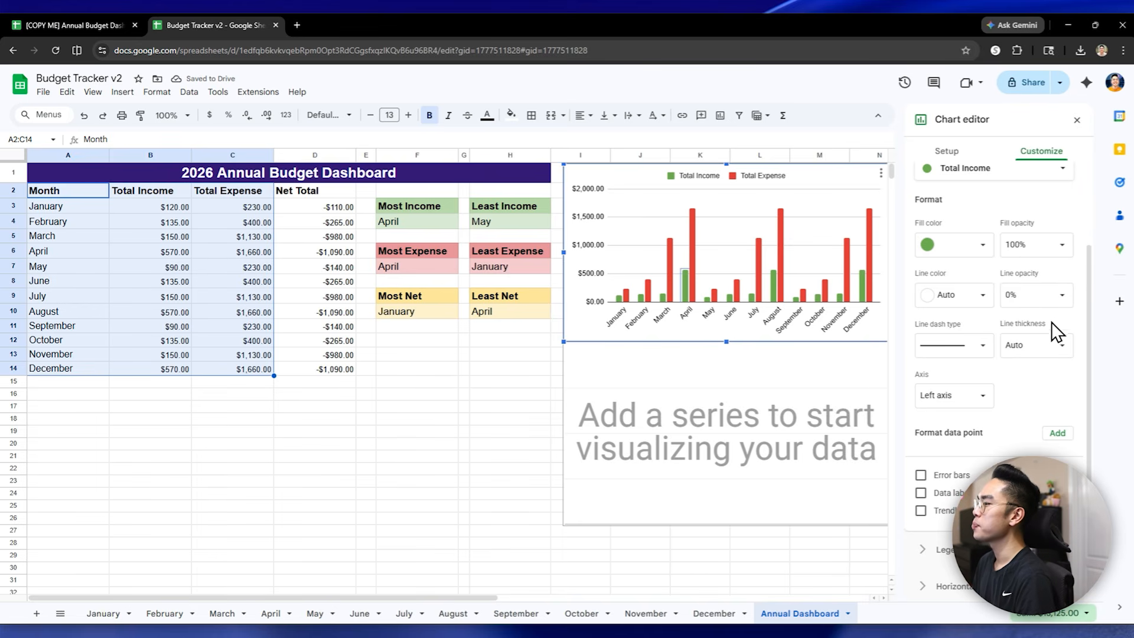
Step: Title the column chart "Income & Expense per Month"
scroll(1045, 349, "up", 2)
scroll(1043, 353, "up", 1)
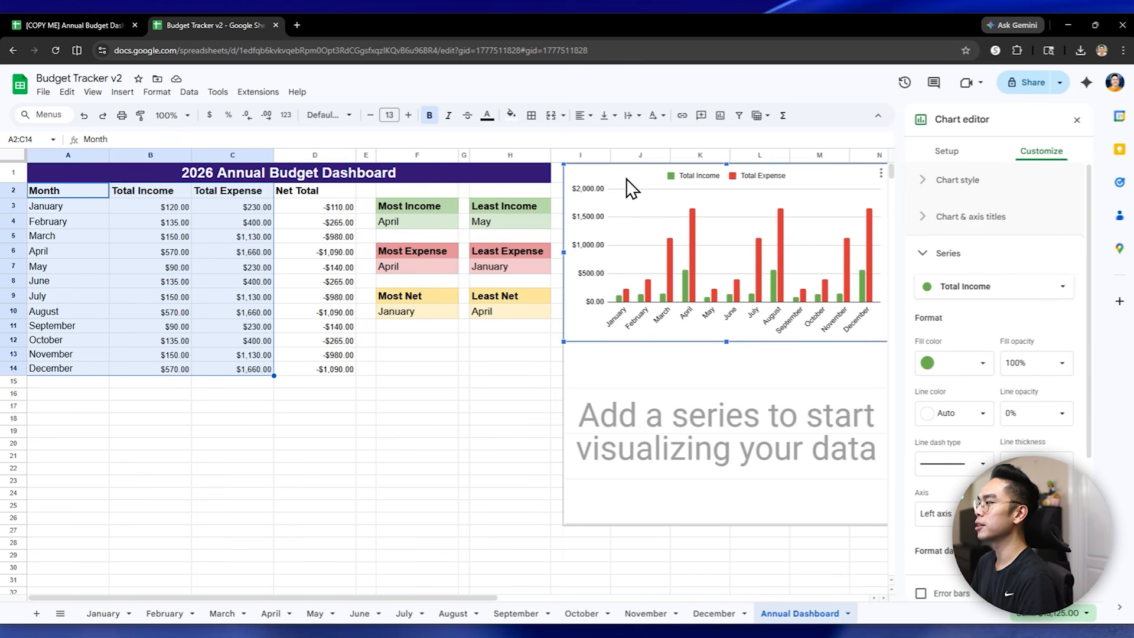
left_click(945, 181)
left_click(945, 181)
left_click(943, 218)
left_click(962, 304)
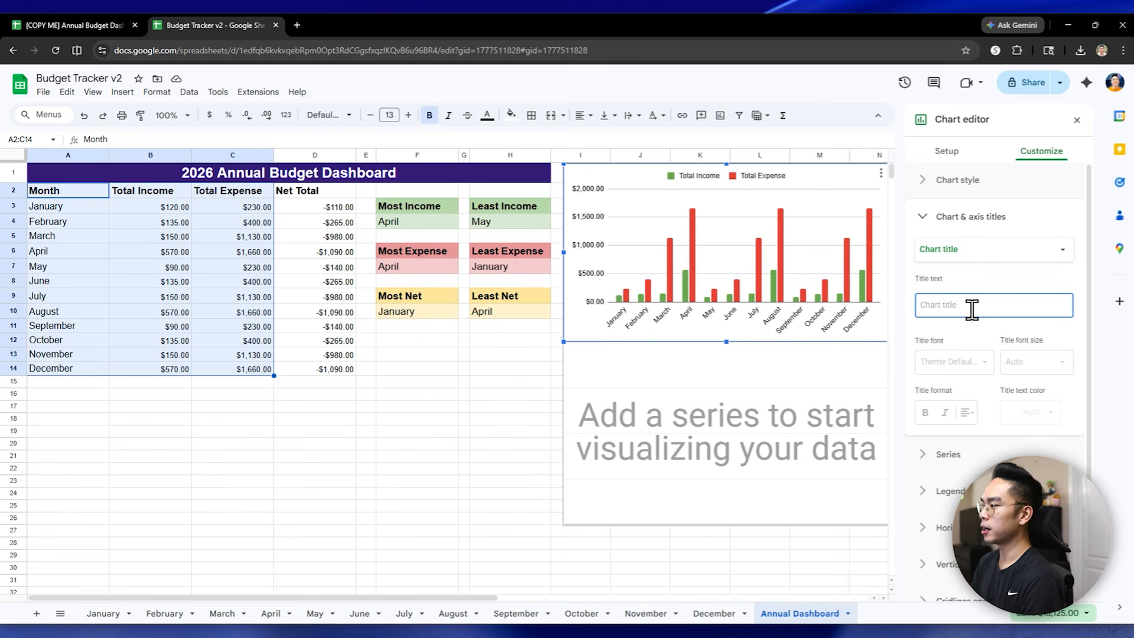
type("Income & ")
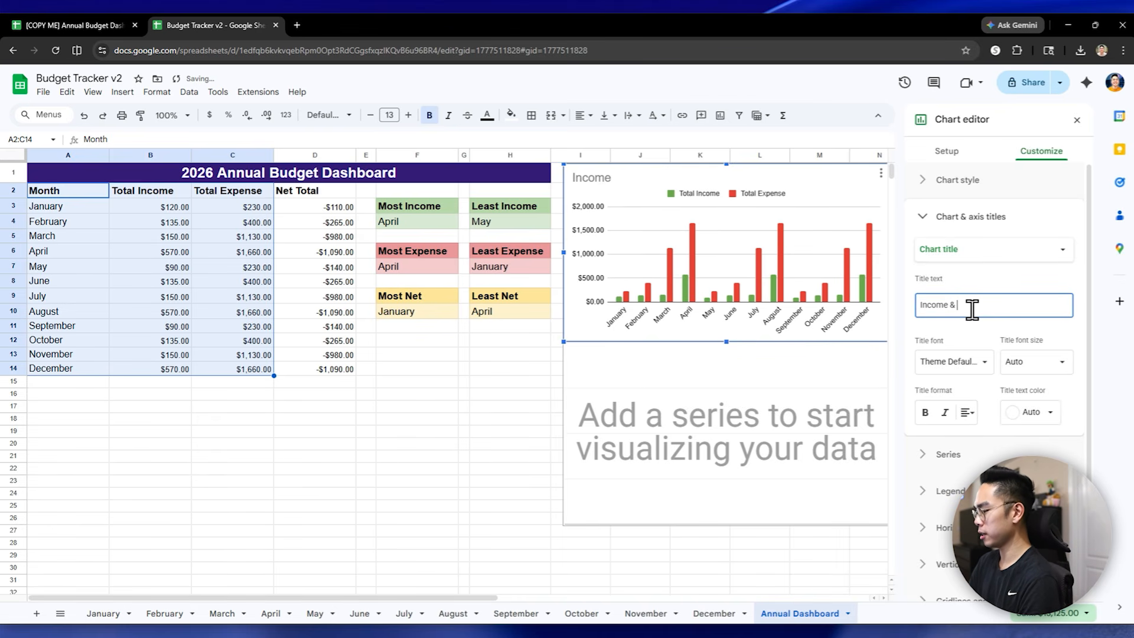
type("Expense per Month")
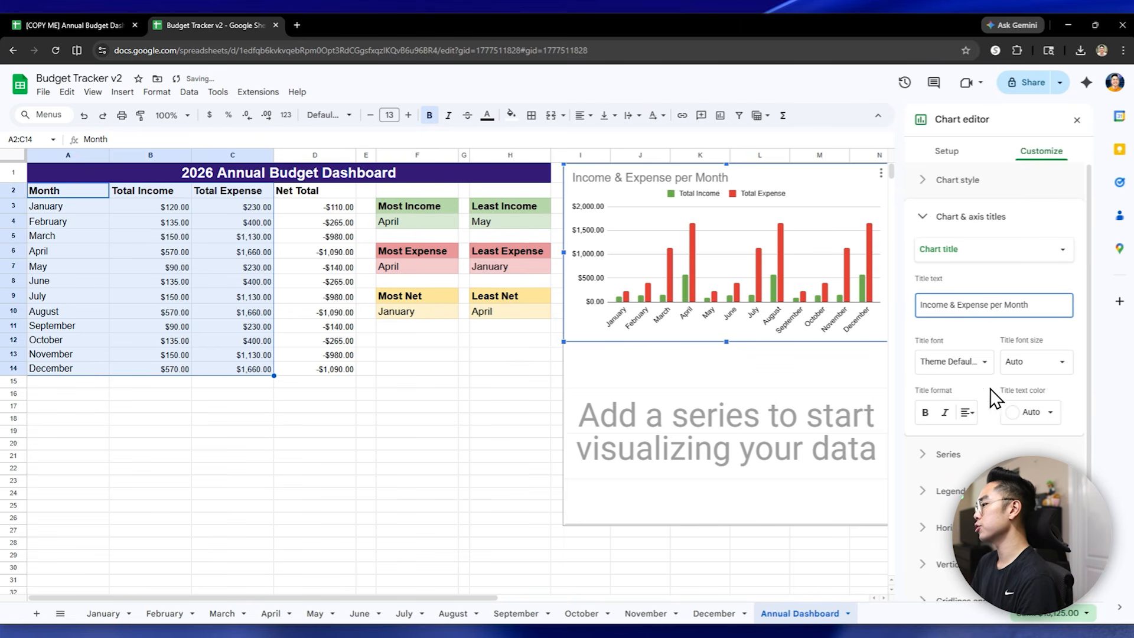
Step: Center the column chart's title, make it bold and color it black
left_click(967, 412)
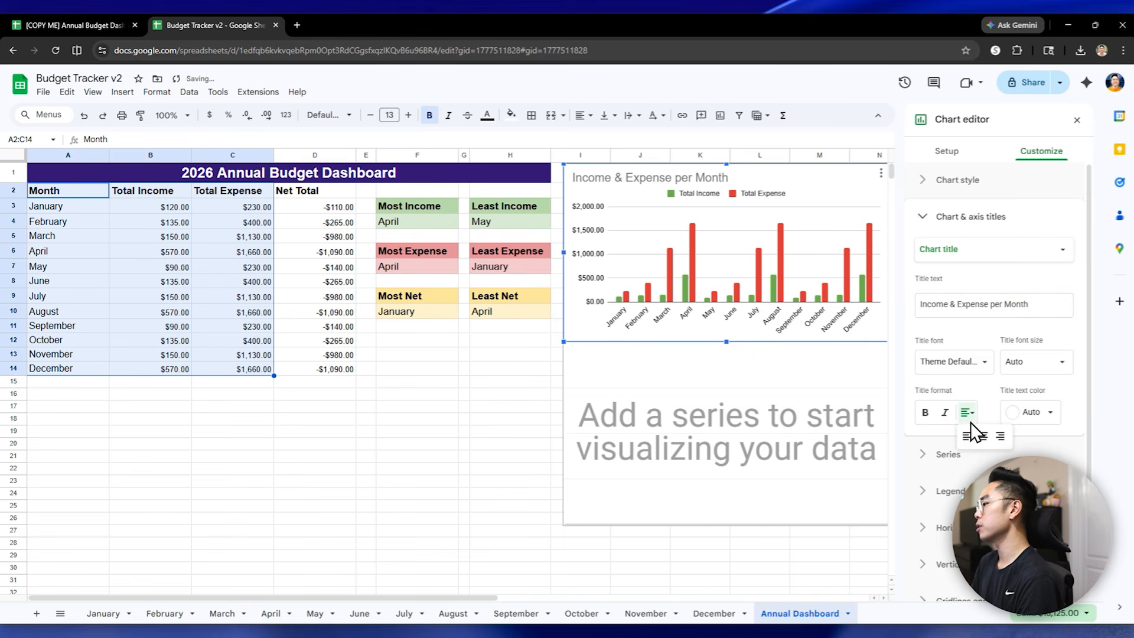
left_click(982, 439)
left_click(925, 414)
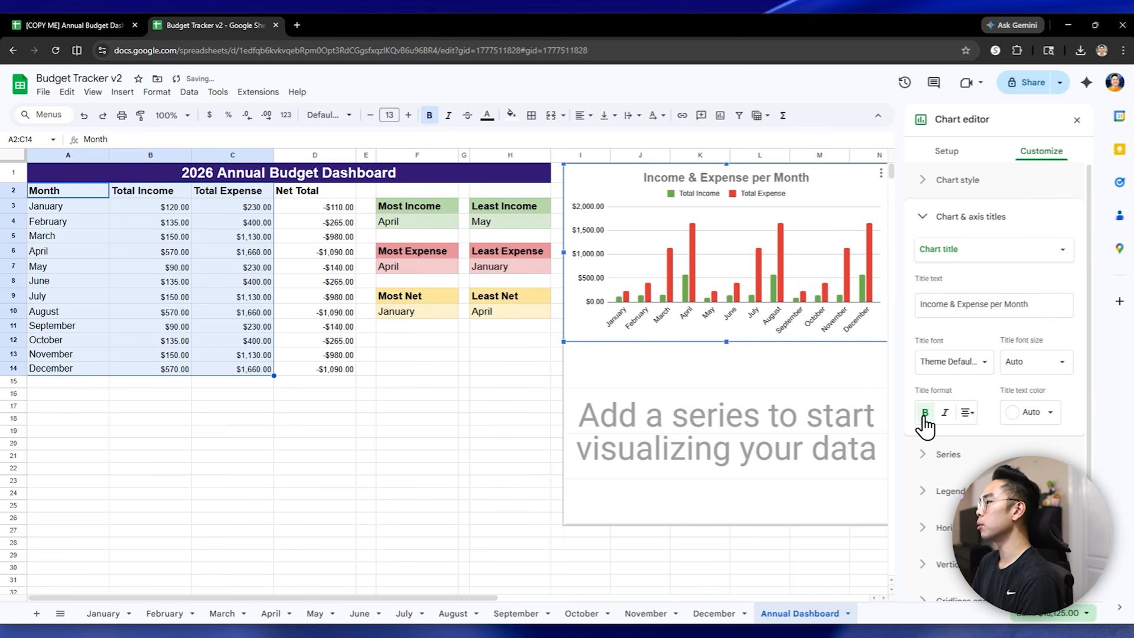
left_click(1031, 412)
left_click(926, 232)
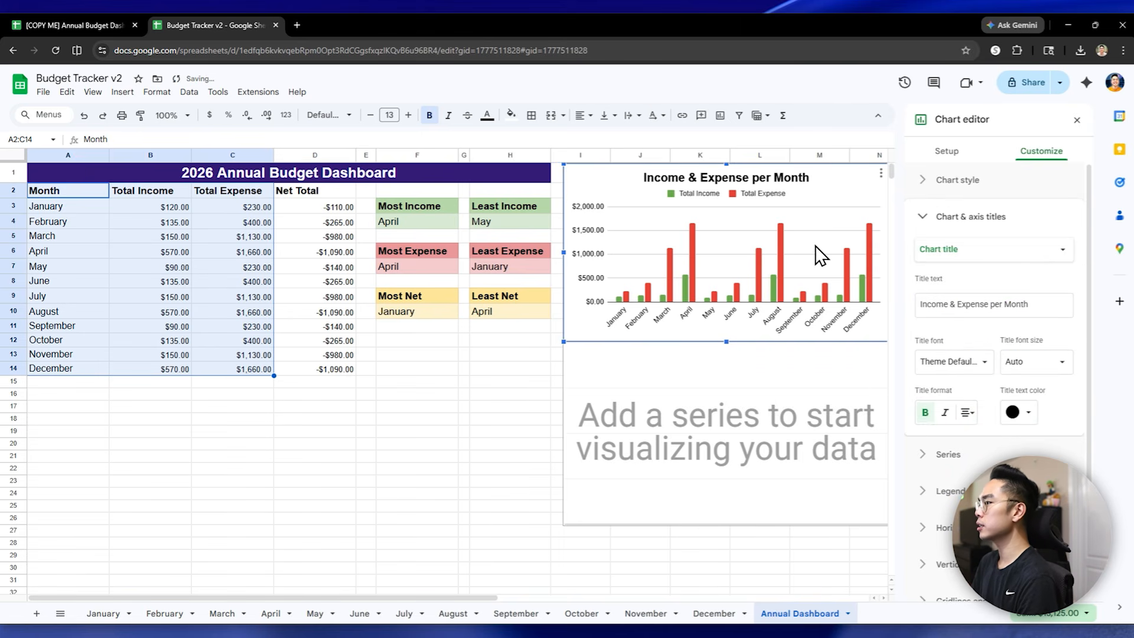
left_click(505, 382)
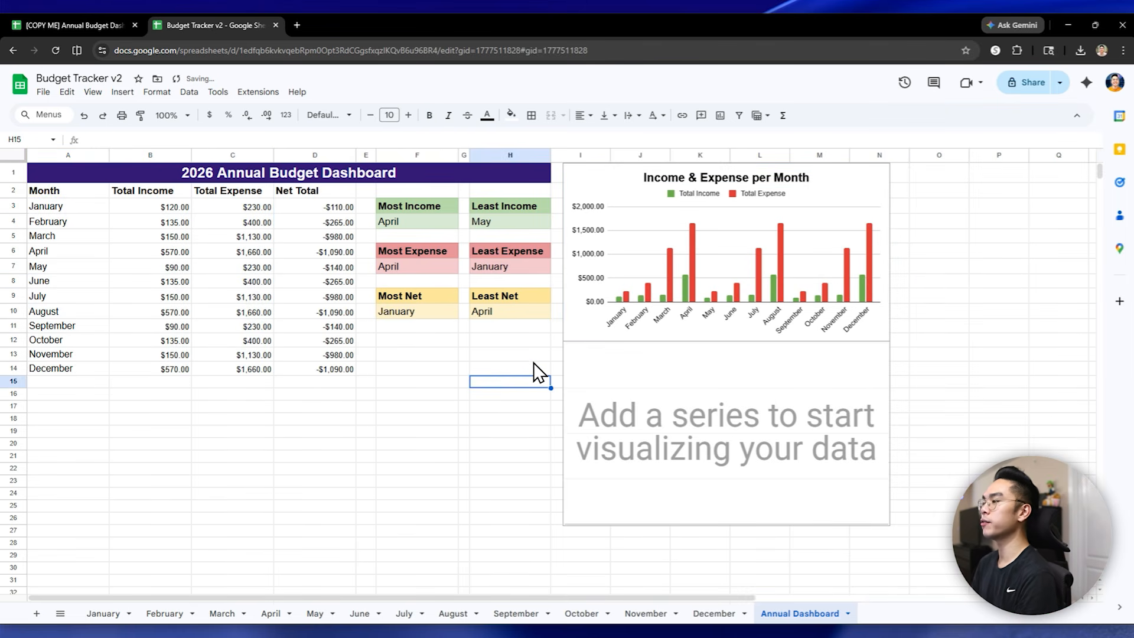
Step: Set the data range of the empty line chart below the column chart to A2:D14
left_click(620, 319)
left_click(809, 387)
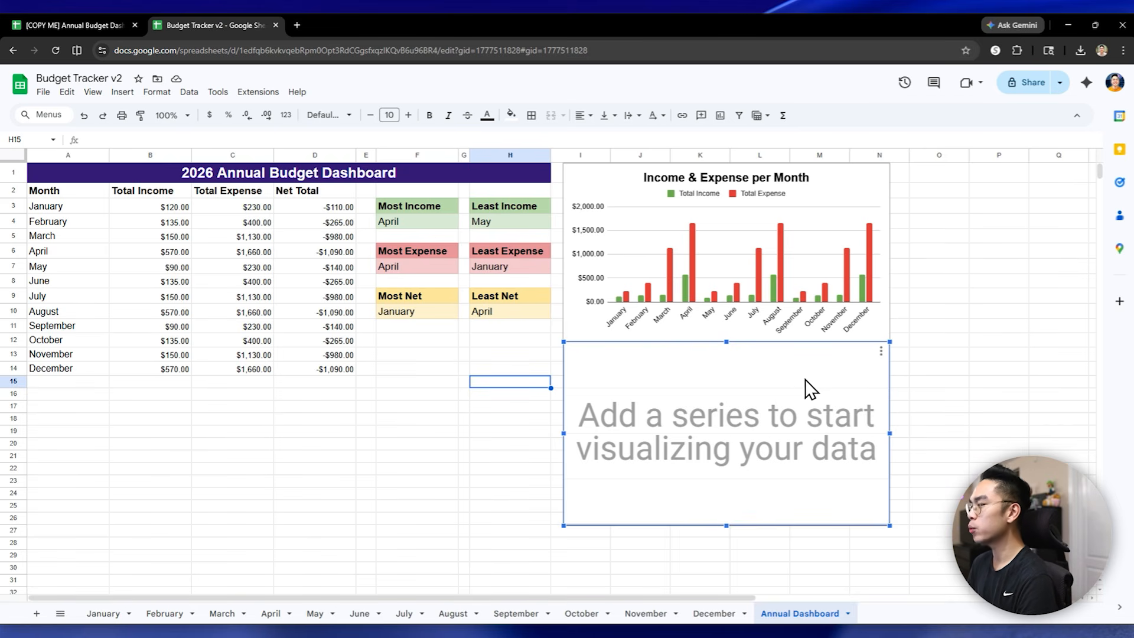
double_click(716, 378)
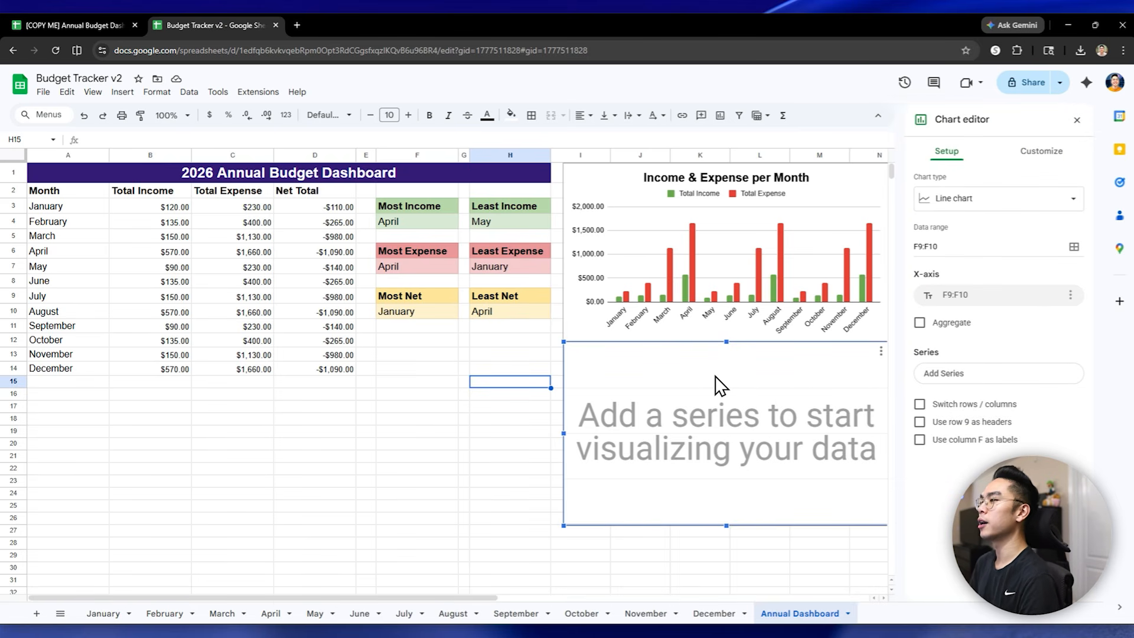
left_click(1073, 246)
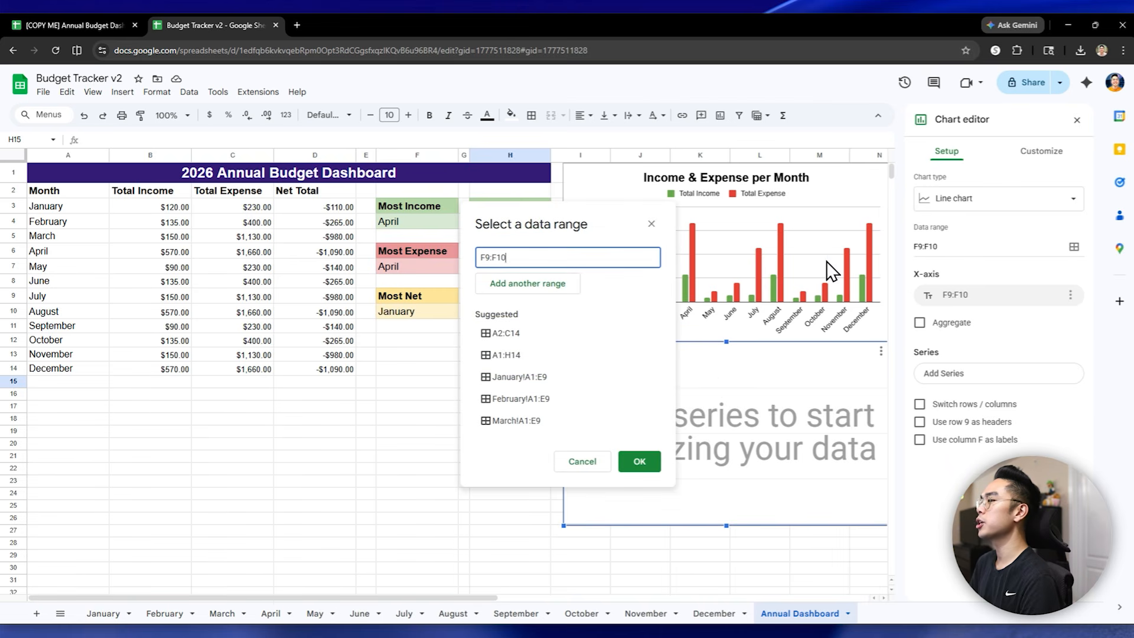
key("BackSpace")
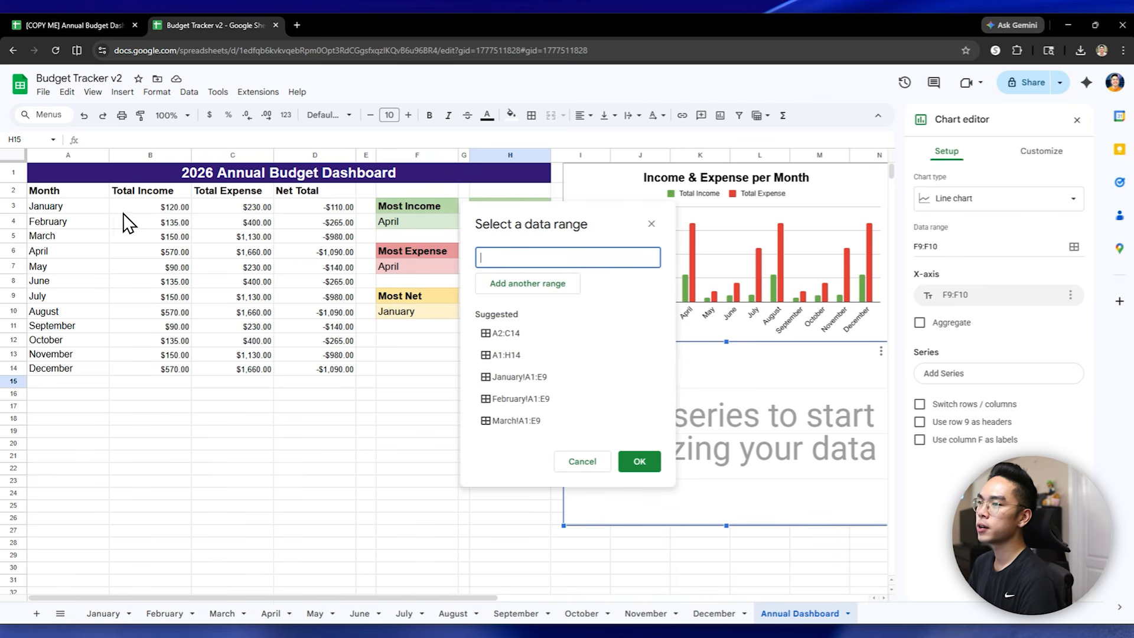
left_click_drag(85, 193, 324, 371)
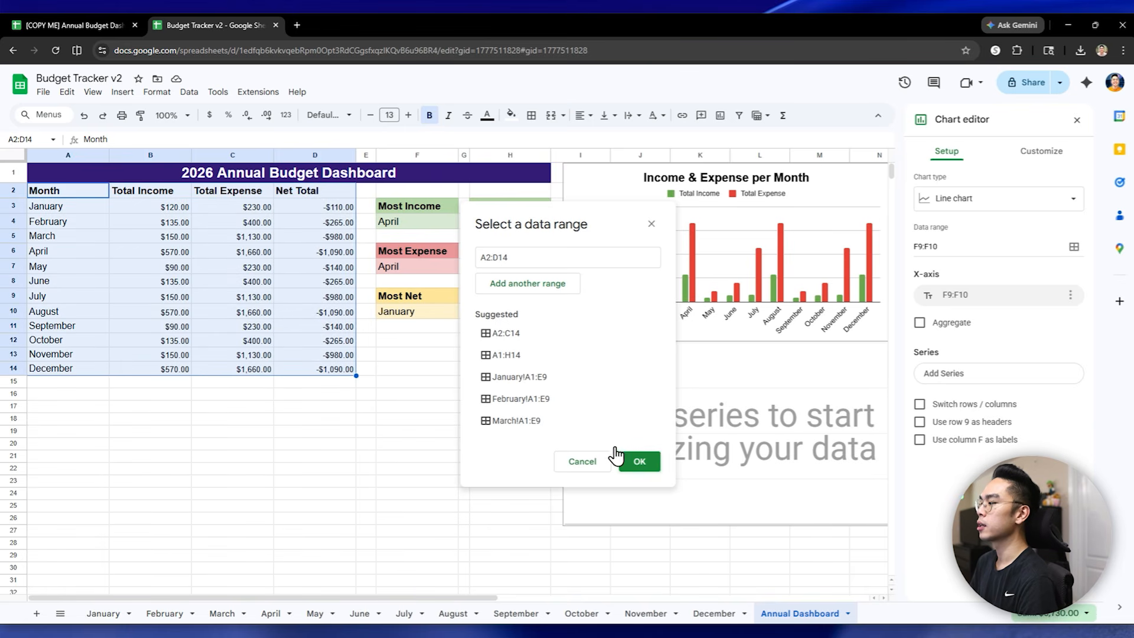
left_click(638, 461)
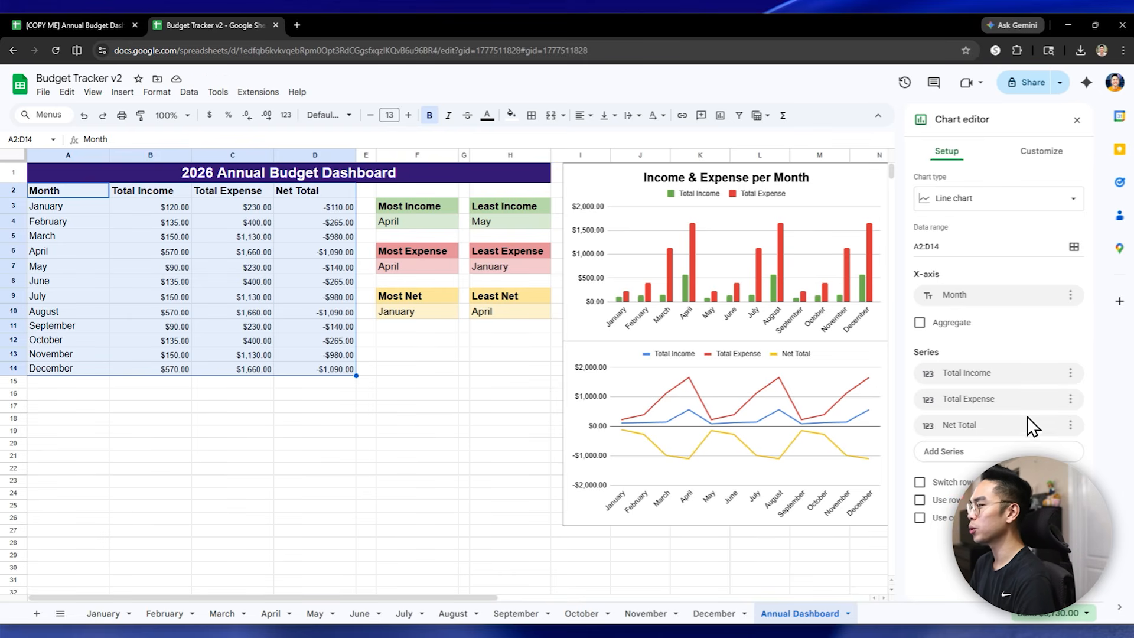
Step: Remove the Total Income and Total Expense series from the line chart, keeping only Net Total
left_click(1071, 377)
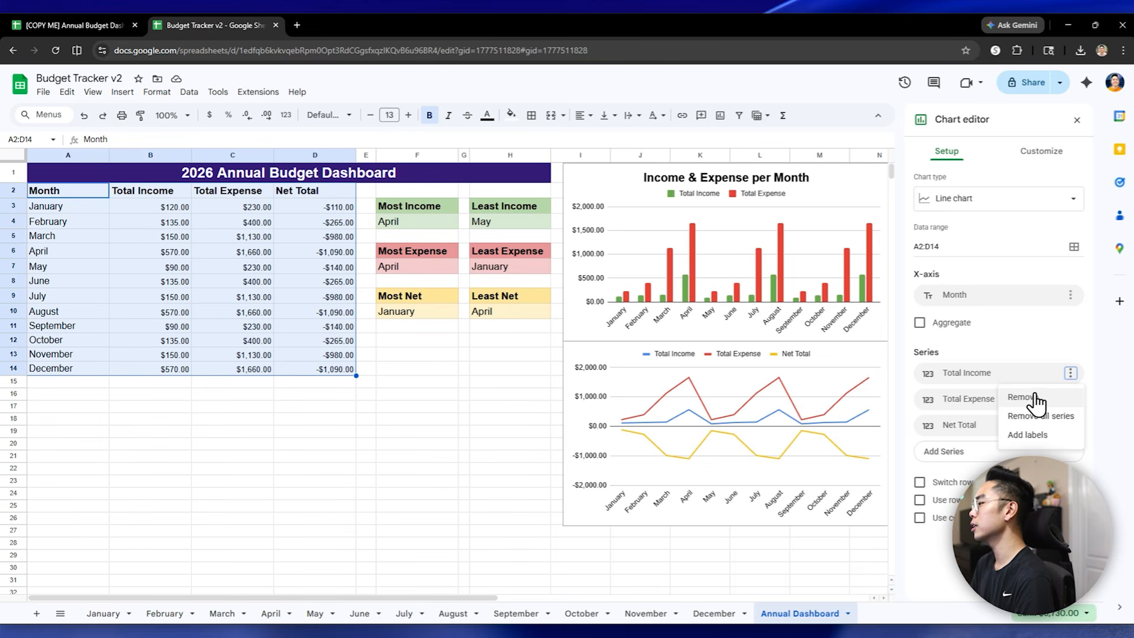
left_click(1037, 397)
left_click(1071, 373)
left_click(1038, 393)
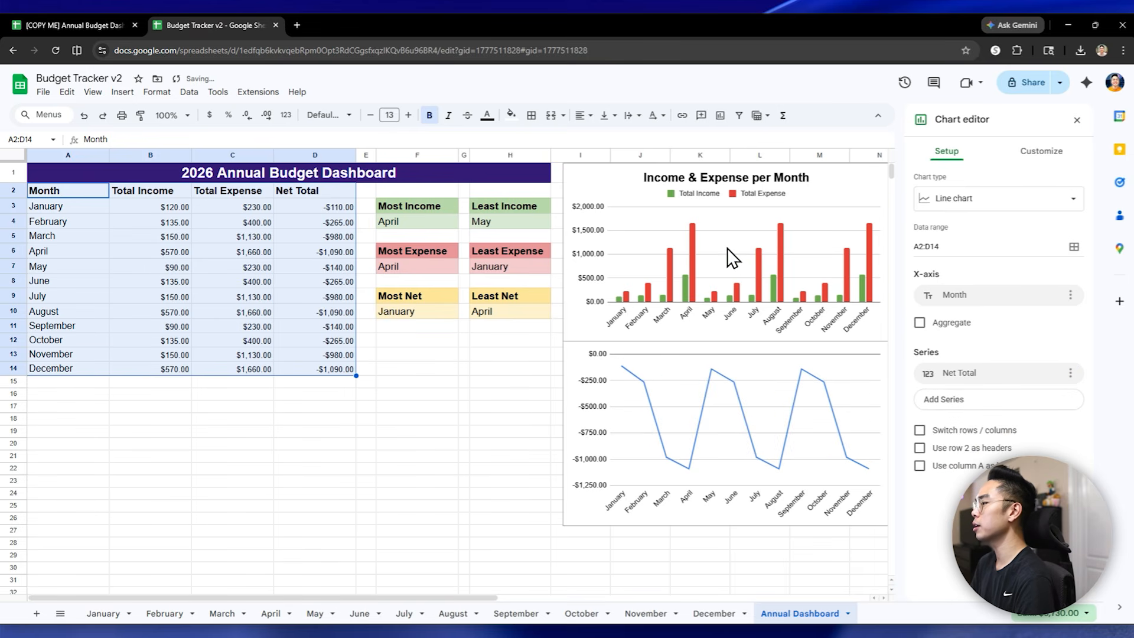
Step: Change the Net Total line color in the line chart to red
left_click(684, 400)
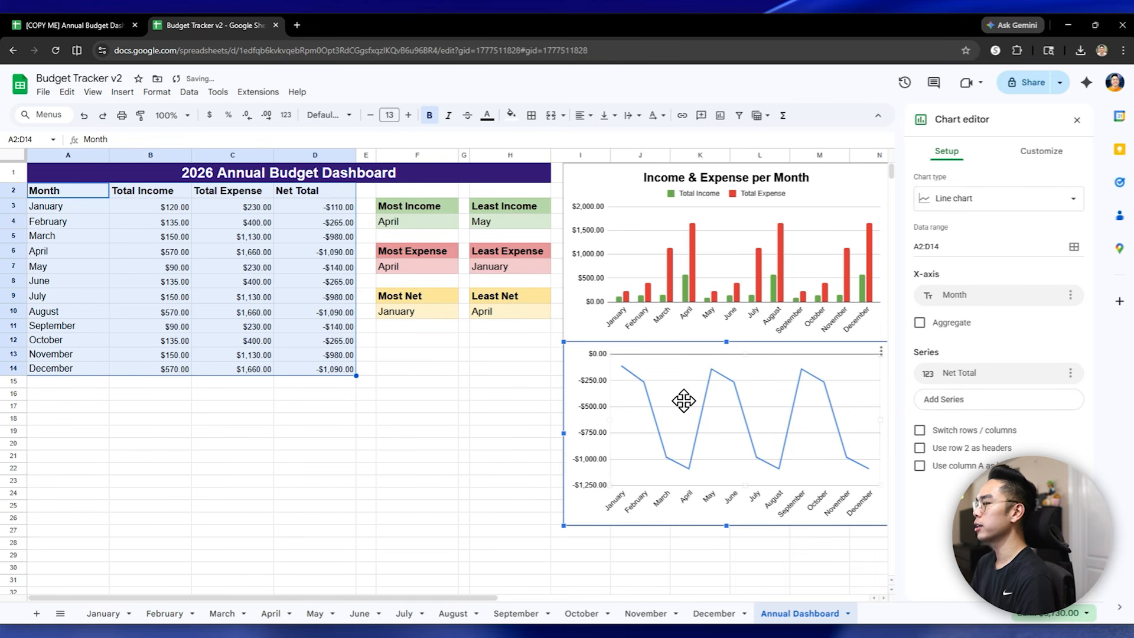
left_click(628, 376)
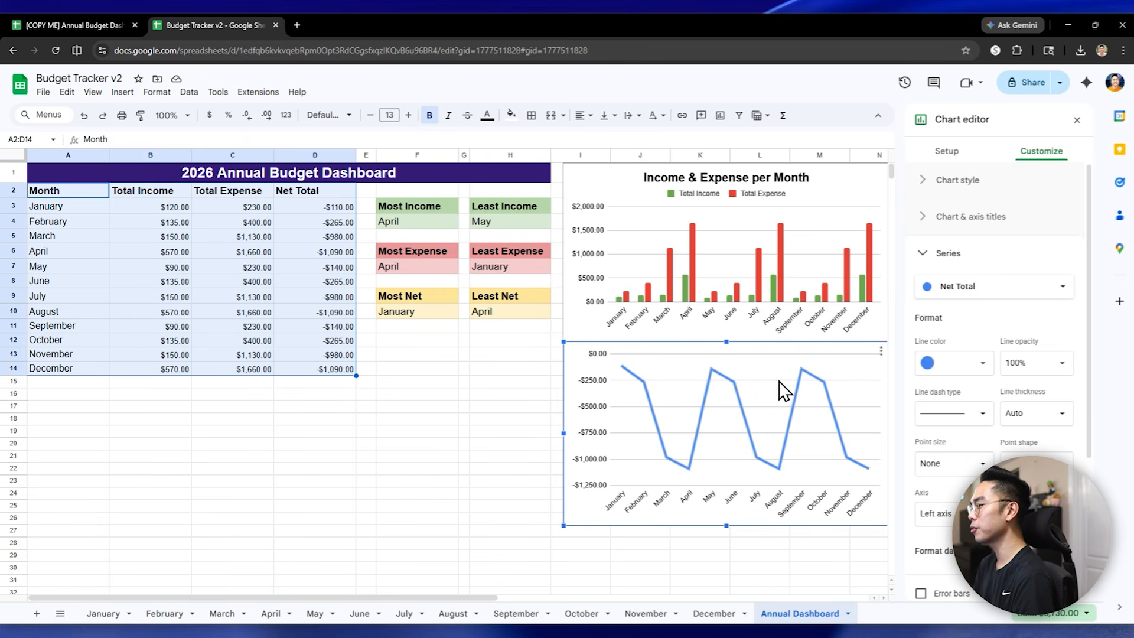
left_click(935, 363)
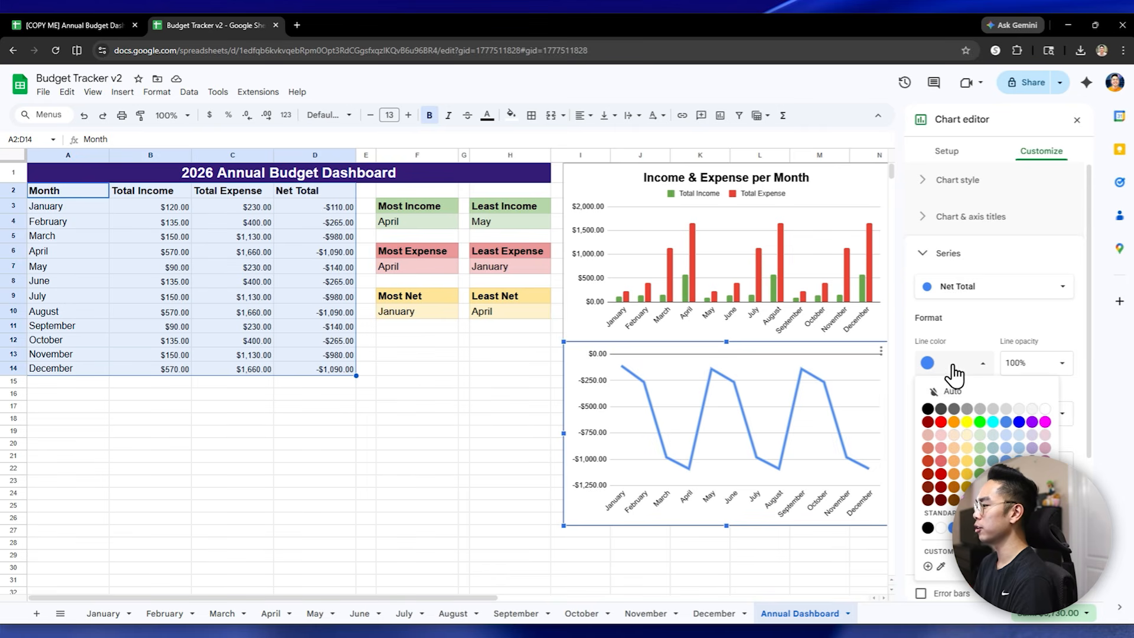
left_click(940, 422)
left_click(865, 407)
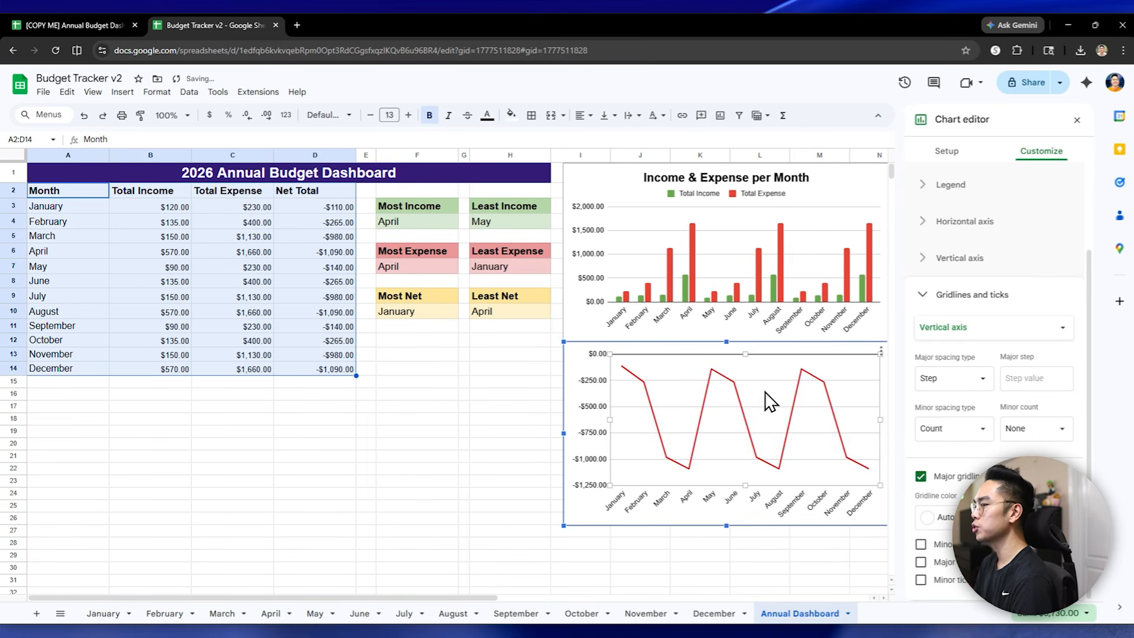
Step: Title the line chart "Net Total per Month"
scroll(945, 266, "up", 3)
left_click(971, 217)
left_click(975, 305)
type("Net Total per Month")
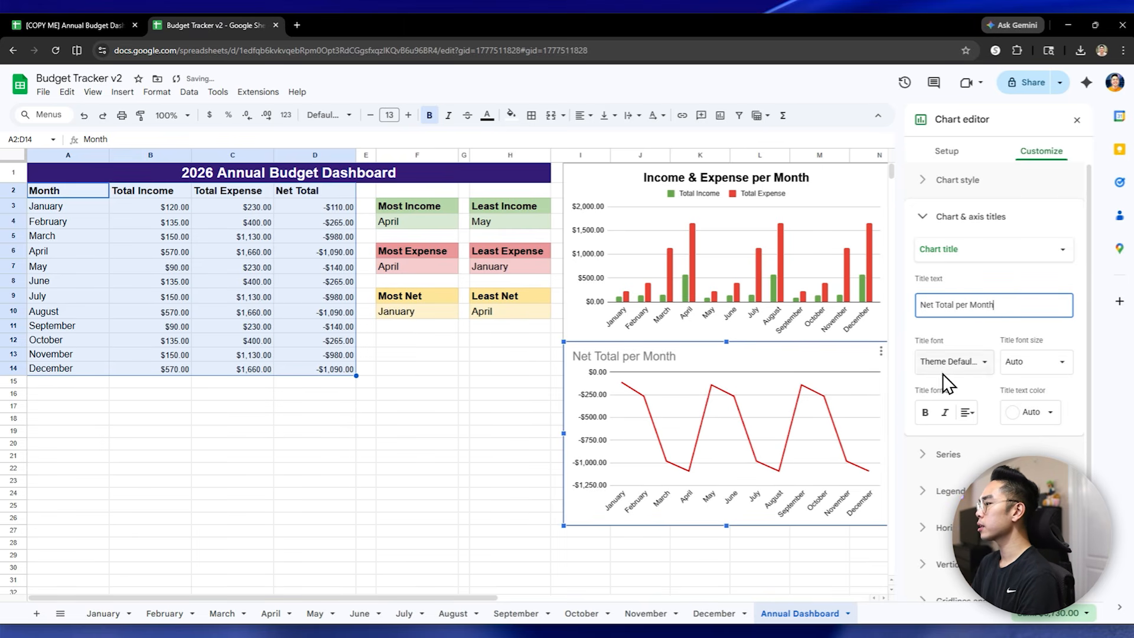
Step: Make the line chart's title bold, centered and black, matching the column chart's title
left_click(926, 412)
left_click(967, 412)
left_click(984, 436)
left_click(1032, 412)
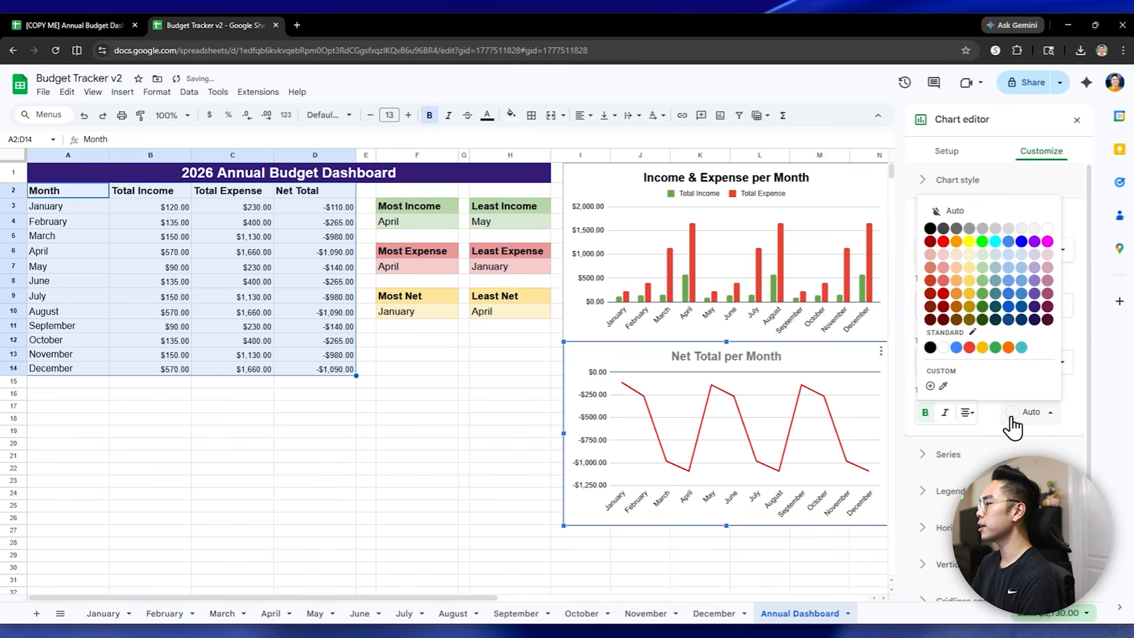
left_click(930, 228)
left_click(449, 456)
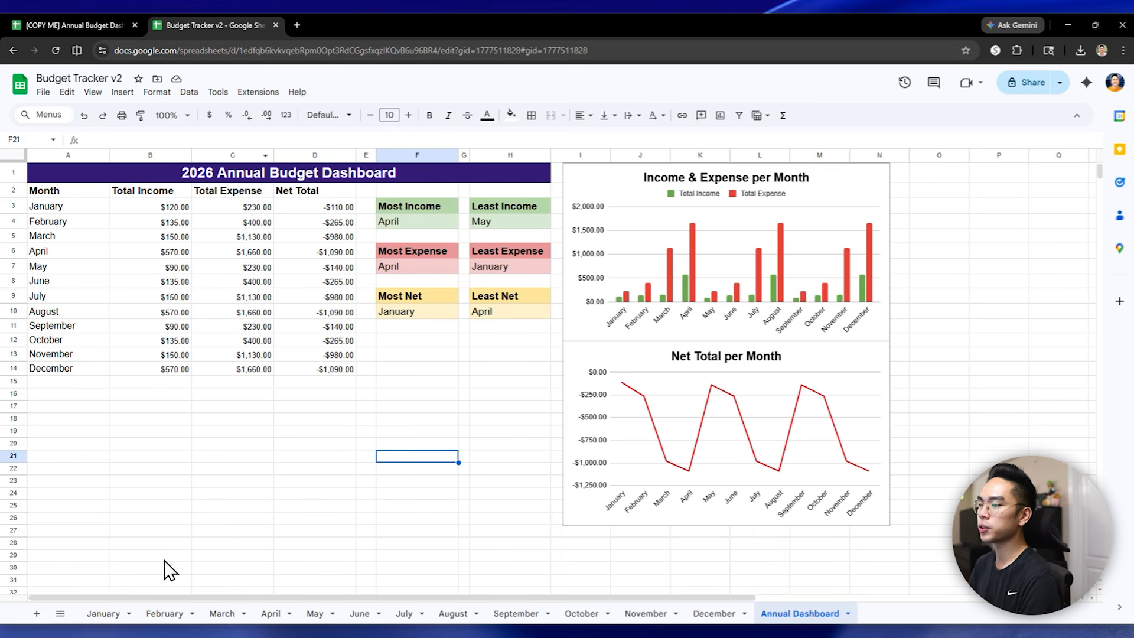
Step: Check which cell holds the Food & Groceries actual amount on the January sheet, returning to the Annual Dashboard
left_click(111, 614)
left_click(198, 244)
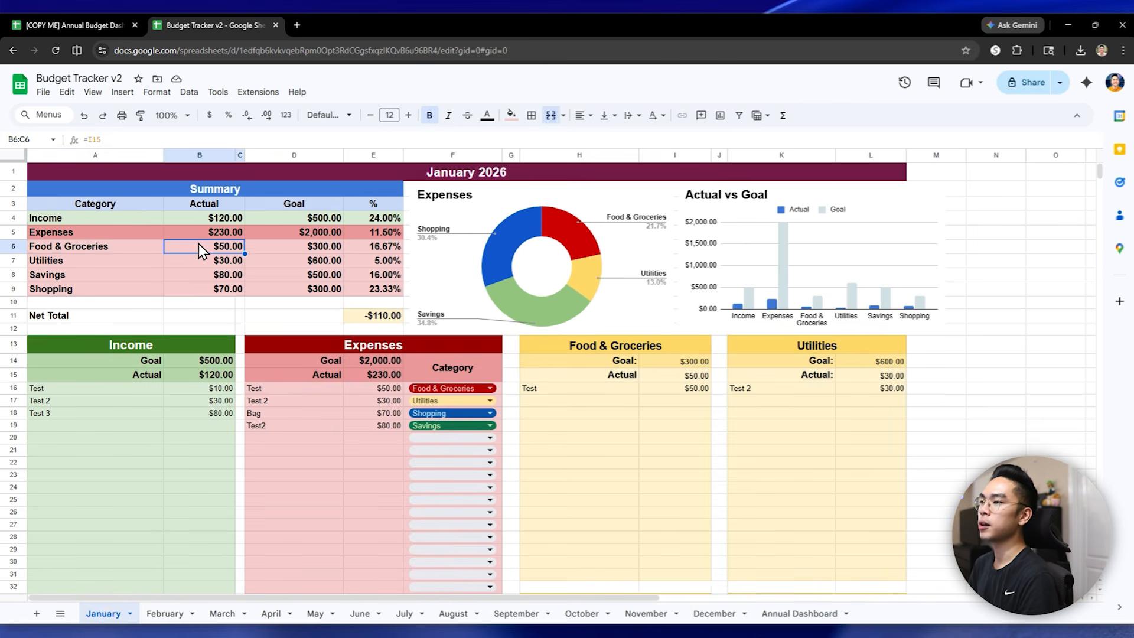
left_click(774, 614)
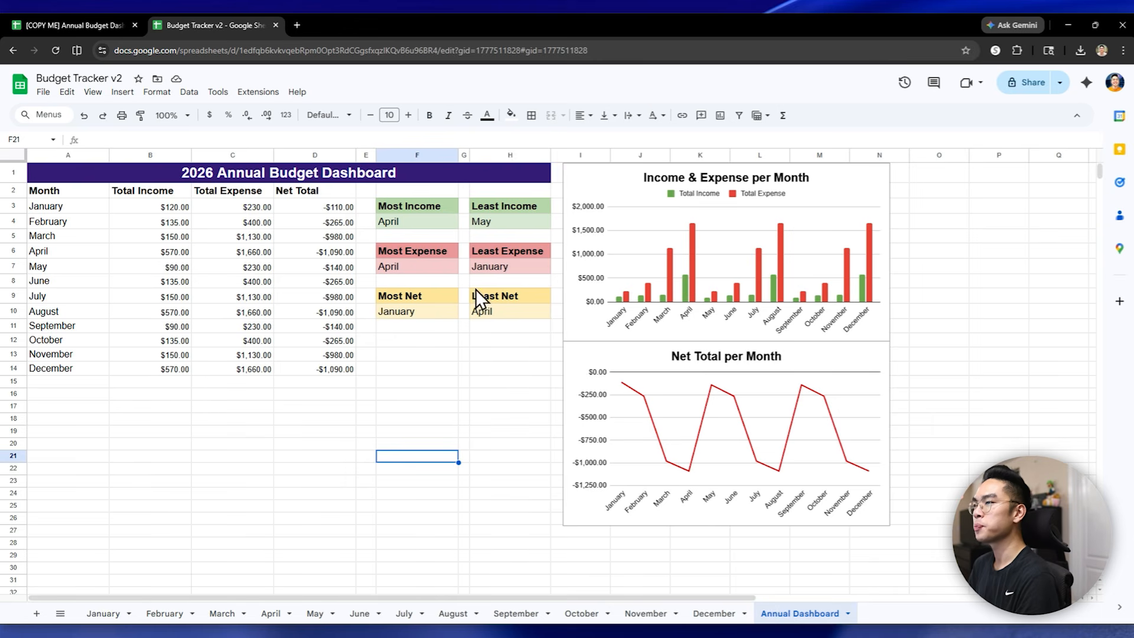
Step: Insert a column between Total Expense and Net Total, head it "Food & Groceries Spent", and widen it to fit the heading
right_click(232, 153)
left_click(344, 276)
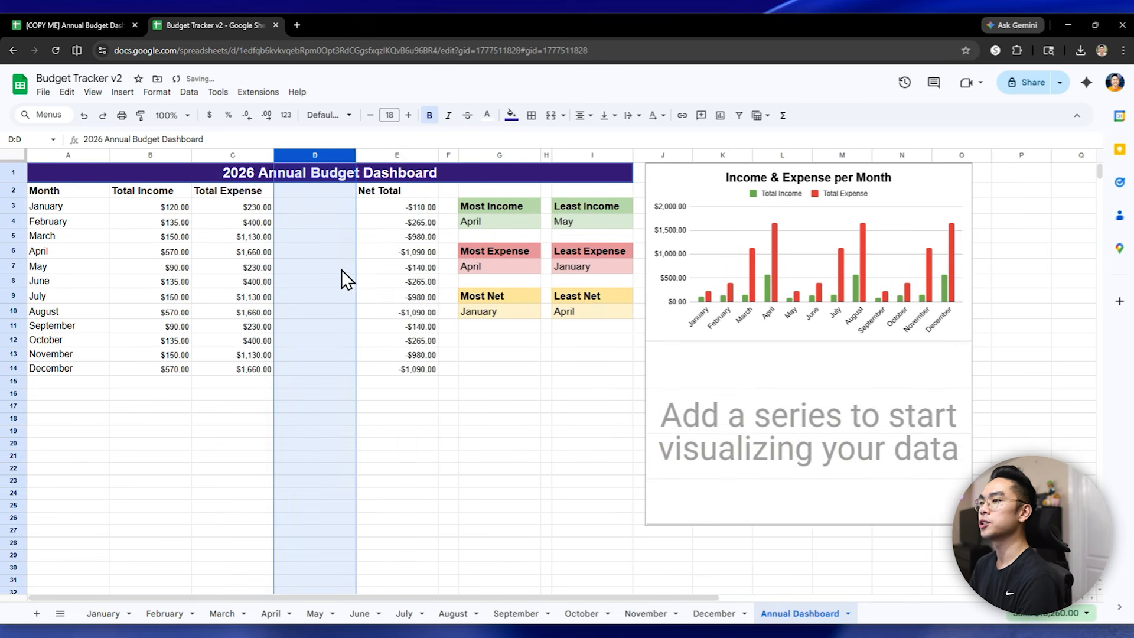
left_click(294, 192)
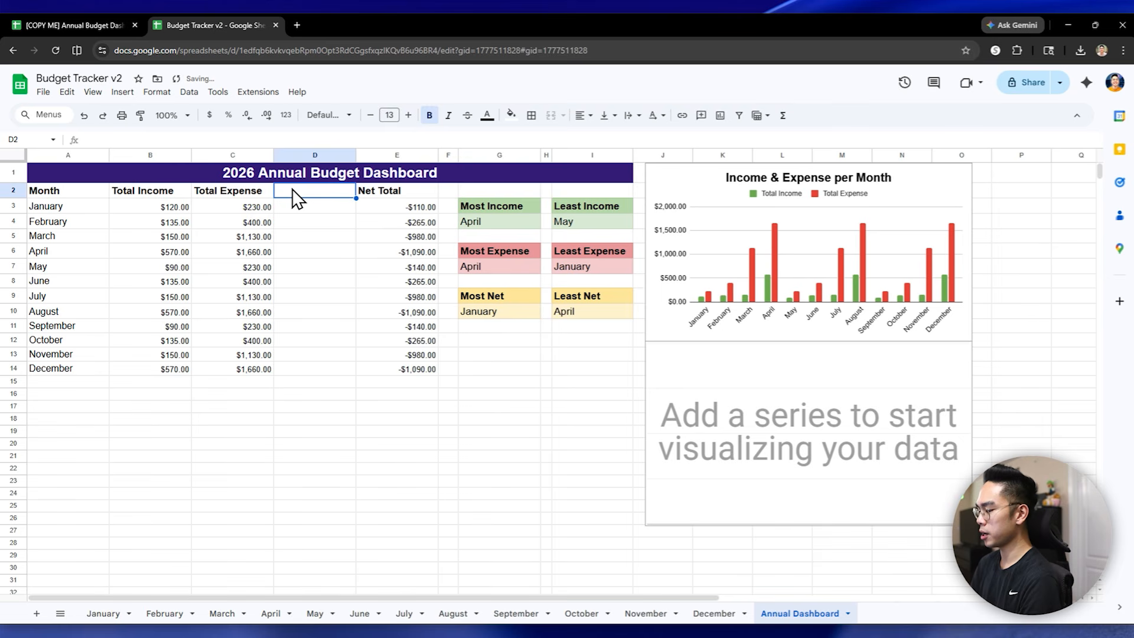
type("Food")
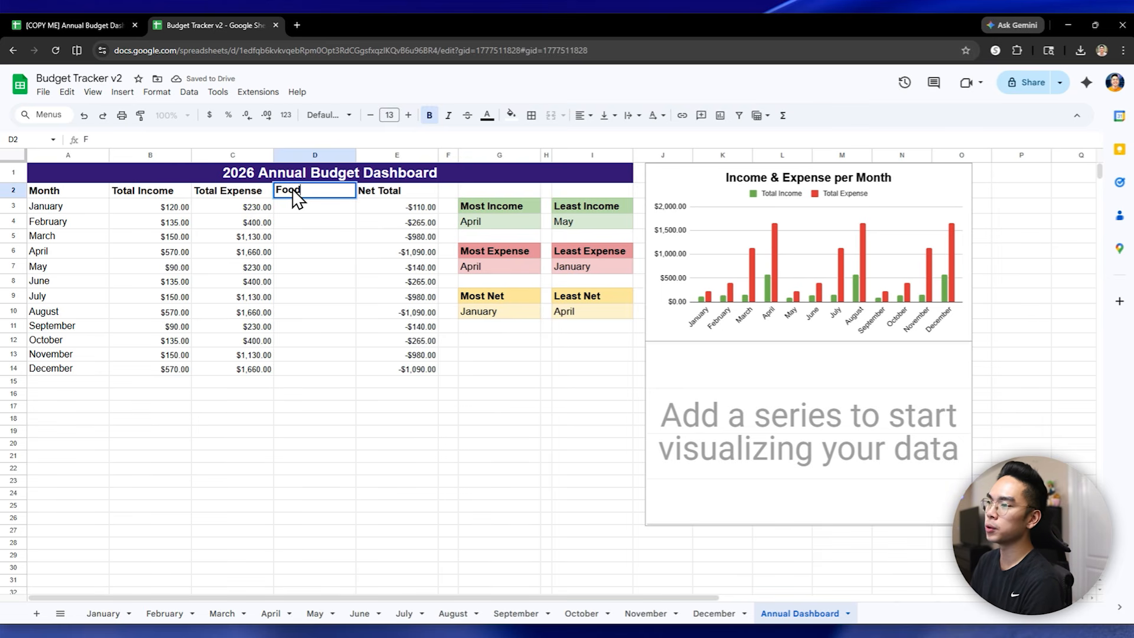
type(" & Groceries ")
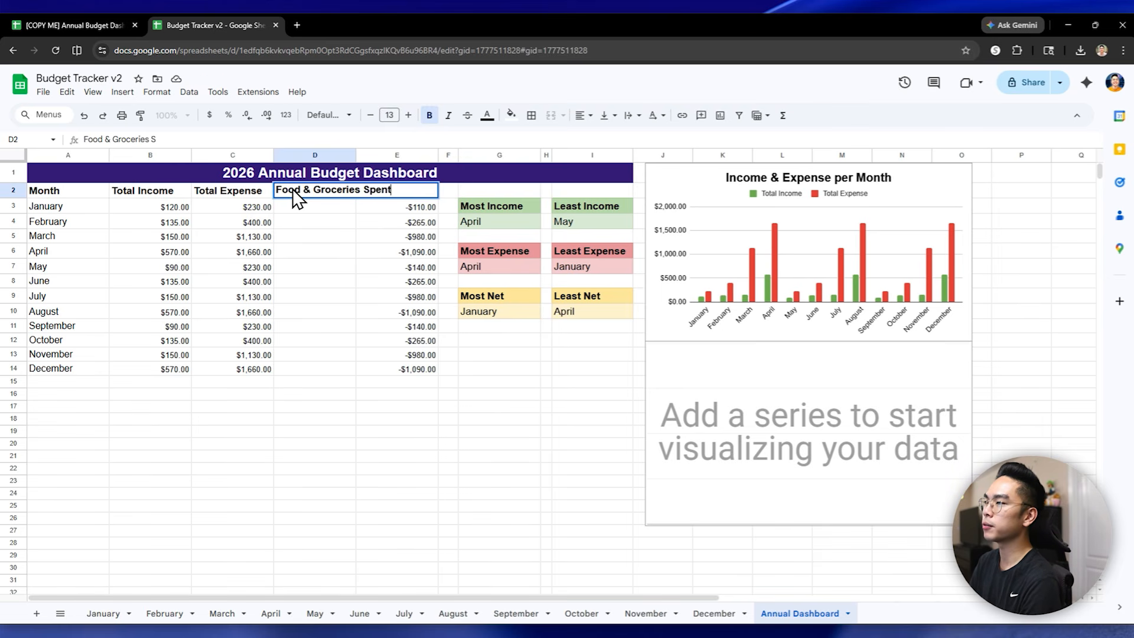
type("Spent")
key("Return")
left_click_drag(356, 160, 400, 157)
Step: Reuse January's Total Expense formula in the Food & Groceries Spent cell D3, pointing it at B6 as =INDIRECT(A3&"!B6")
left_click(246, 204)
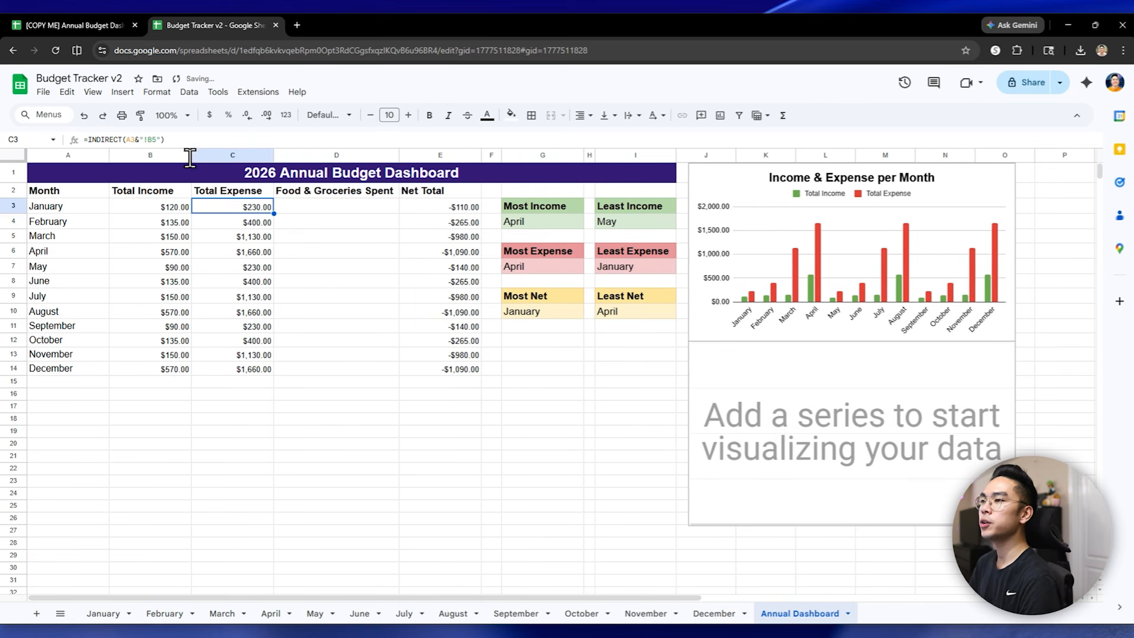
left_click_drag(173, 143, 72, 144)
key("ctrl+c")
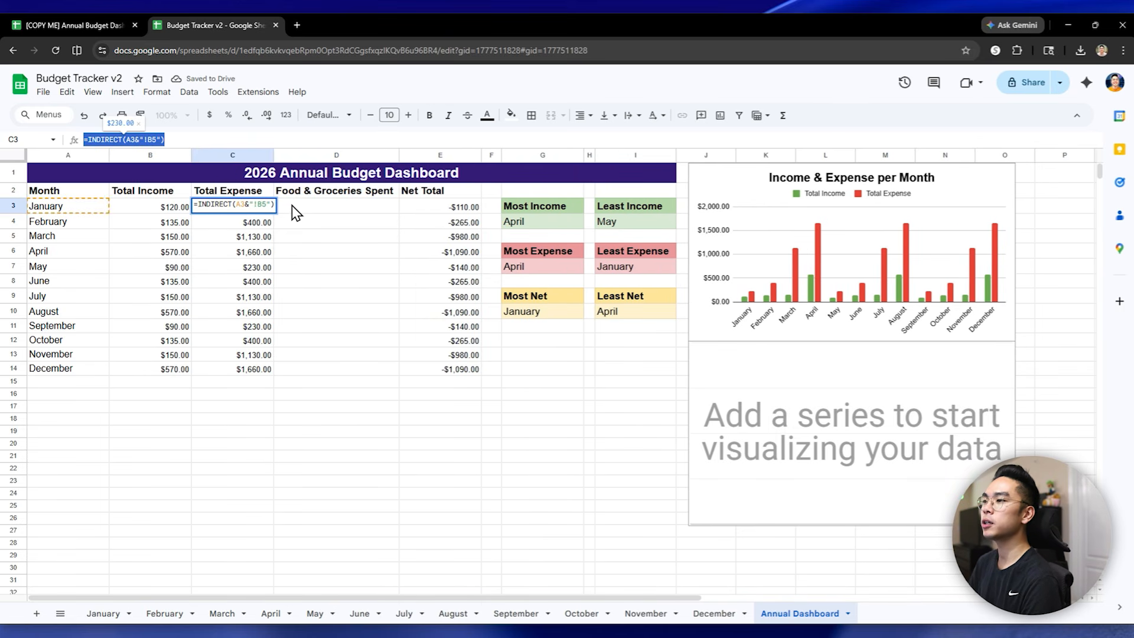
left_click(293, 207)
left_click(103, 613)
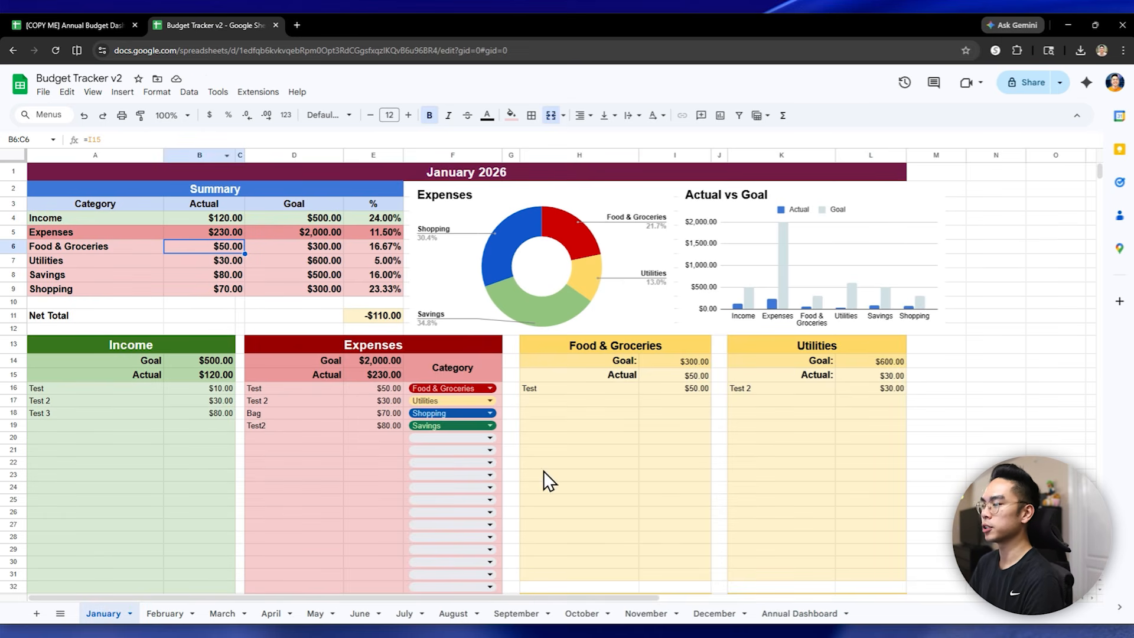
left_click(794, 613)
left_click(277, 140)
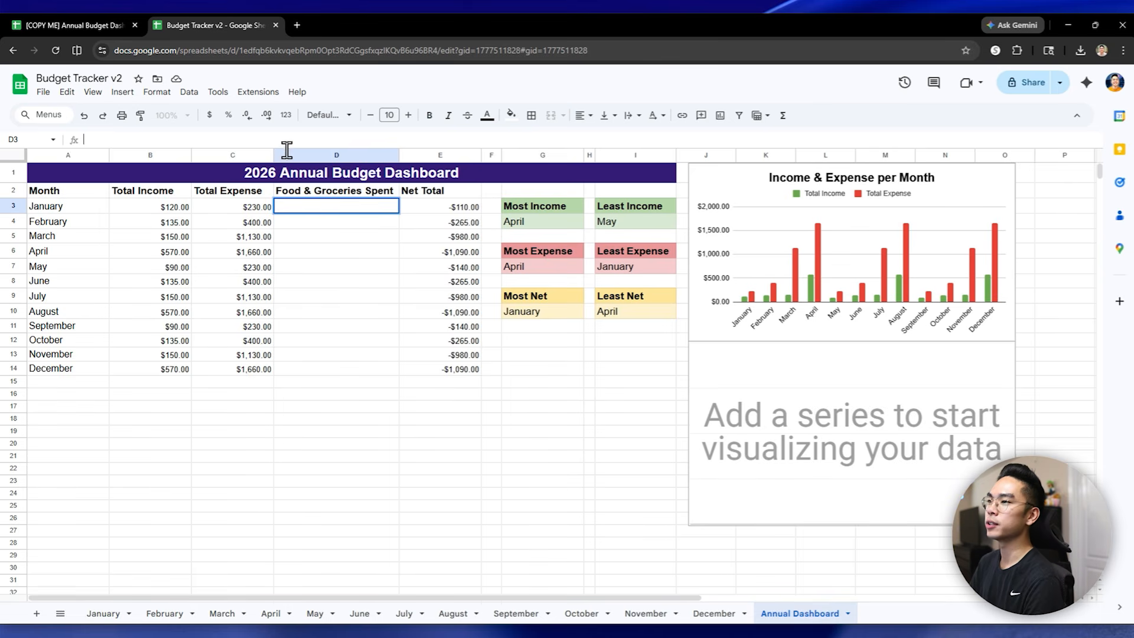
key("ctrl+v")
key("BackSpace")
type("6")
key("Return")
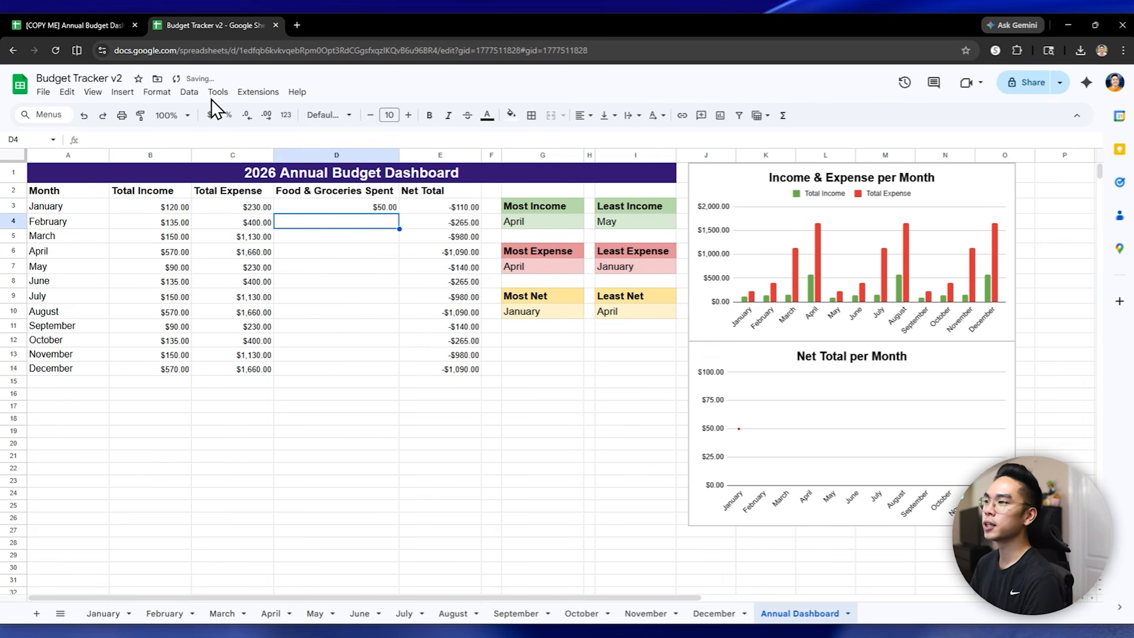
Step: Fill January's Food & Groceries Spent formula down through December
left_click(378, 209)
left_click_drag(399, 211, 393, 371)
left_click(412, 418)
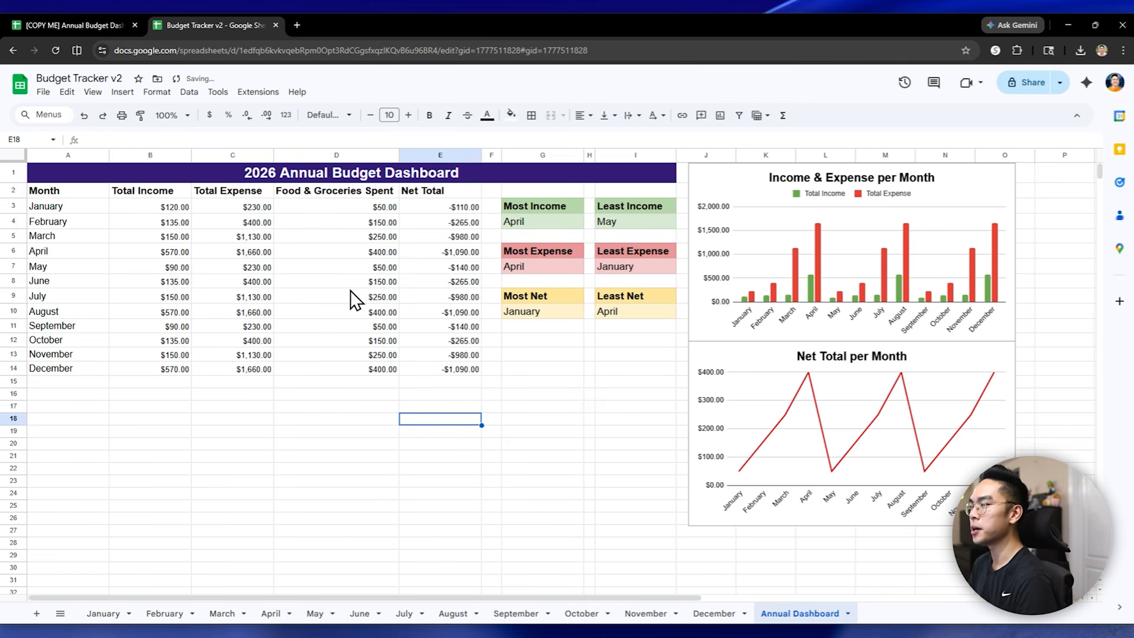
left_click(366, 207)
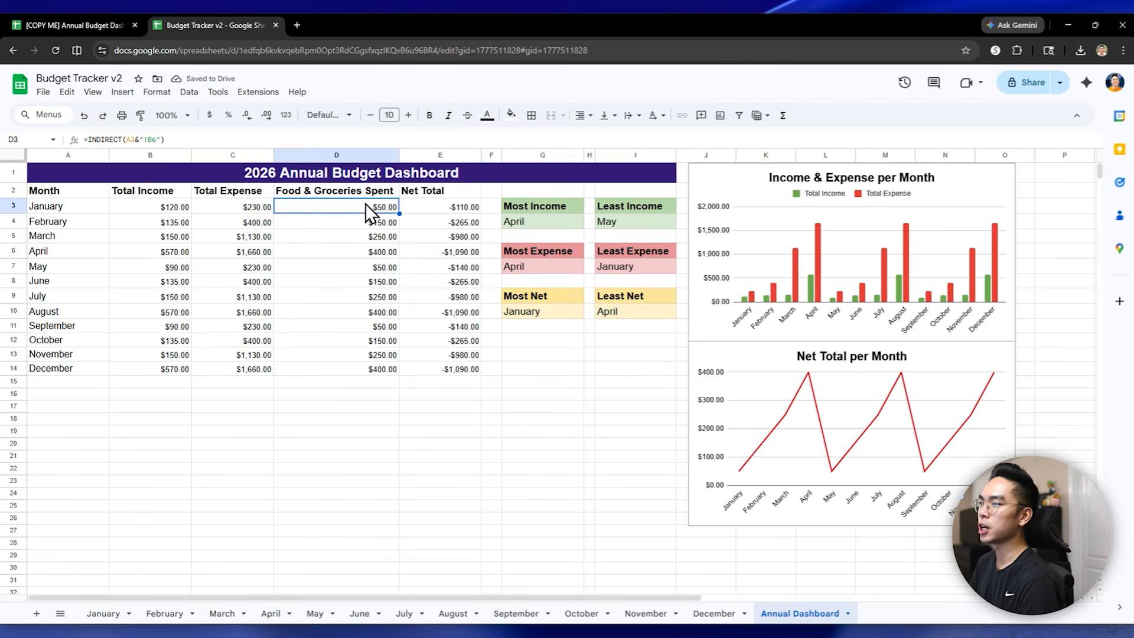
Step: Replace the Food & Groceries Spent series in the "Net Total per Month" line chart with Net Total
left_click(768, 361)
double_click(792, 363)
left_click(756, 385)
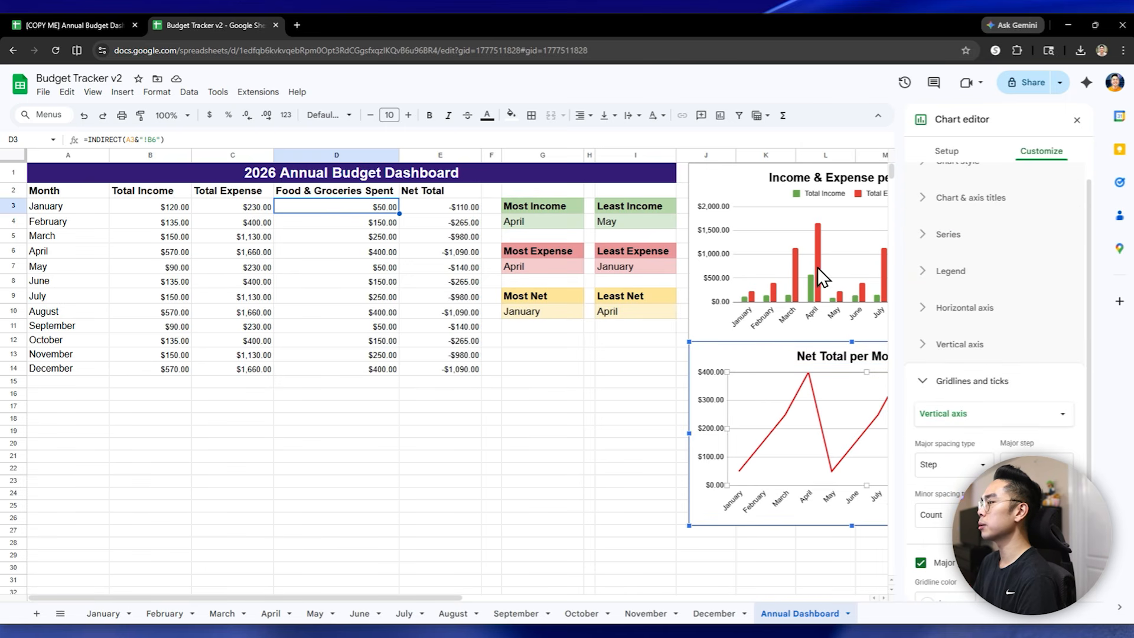
left_click(945, 152)
left_click(1021, 372)
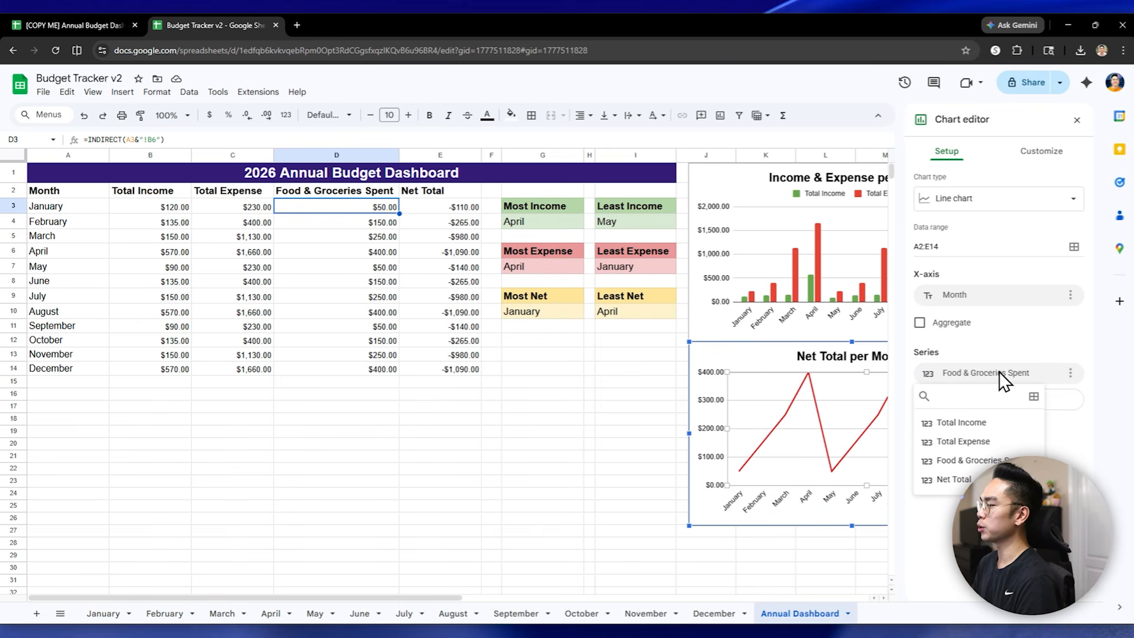
left_click(953, 479)
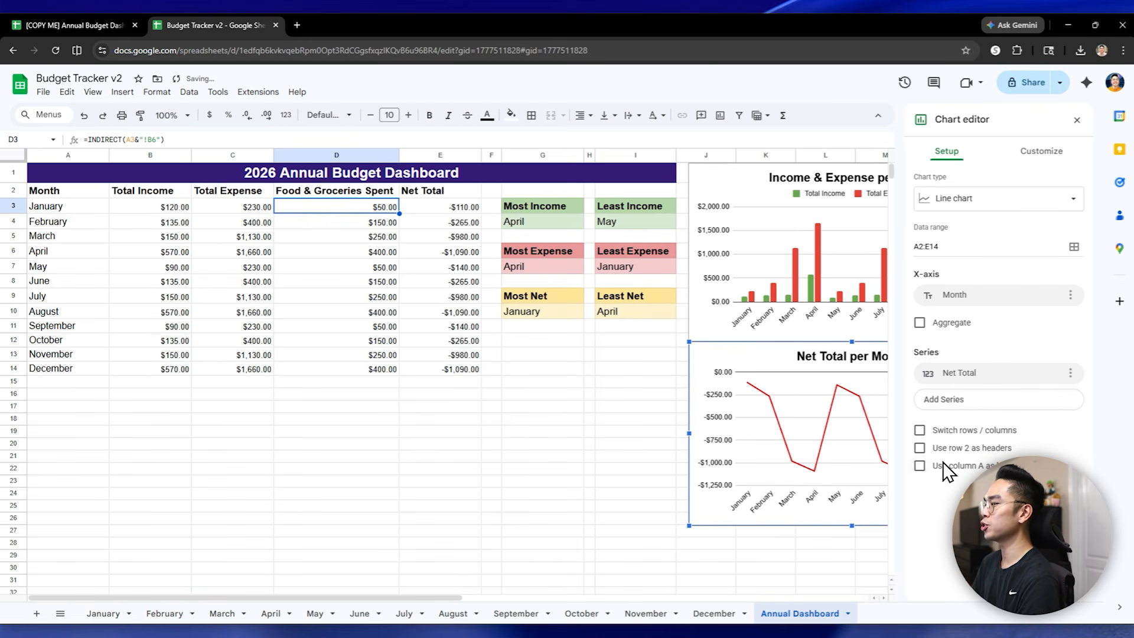
left_click(762, 566)
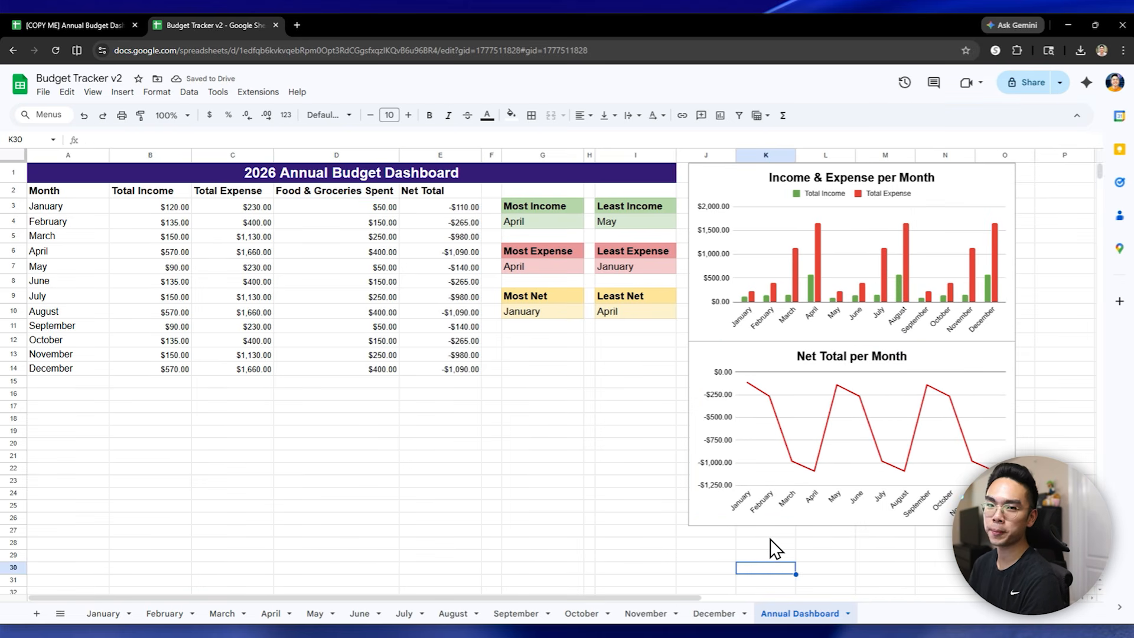
Step: Enter the label "Most Food & Groceries Spent" in G12, below the Most Net block
left_click(381, 191)
left_click(377, 205)
left_click(542, 340)
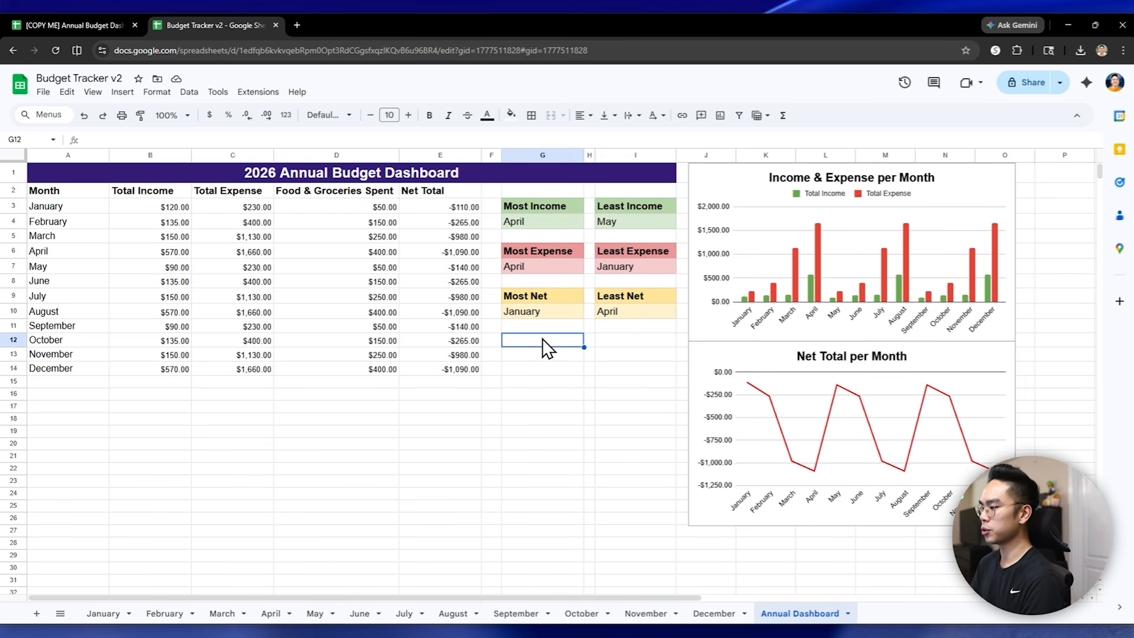
type("Most ")
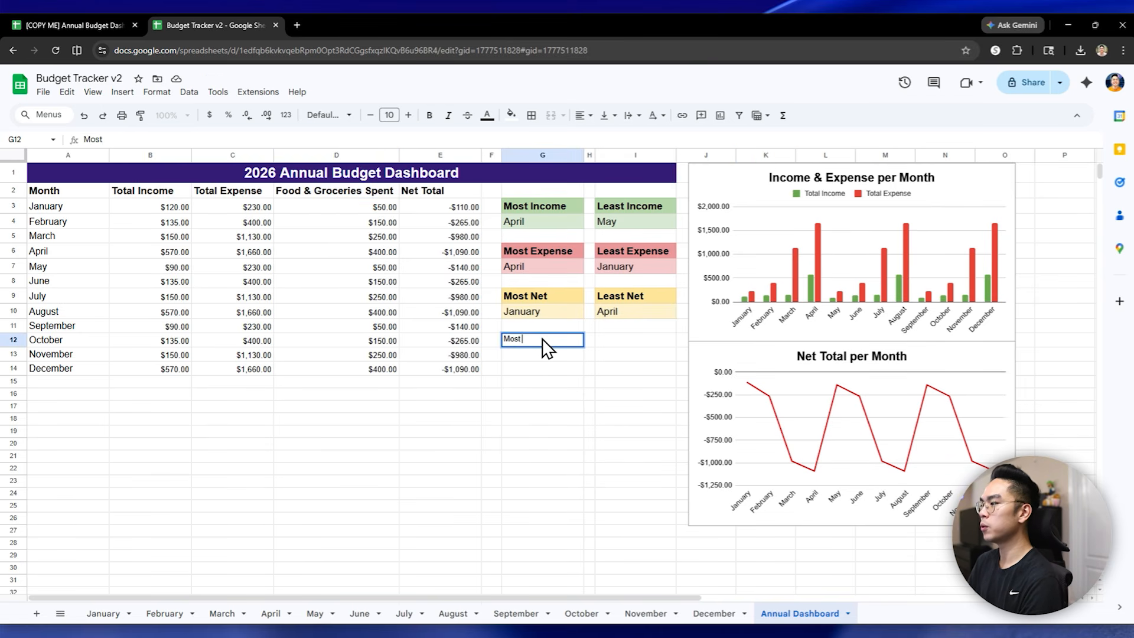
type("Food & Groceries Spent")
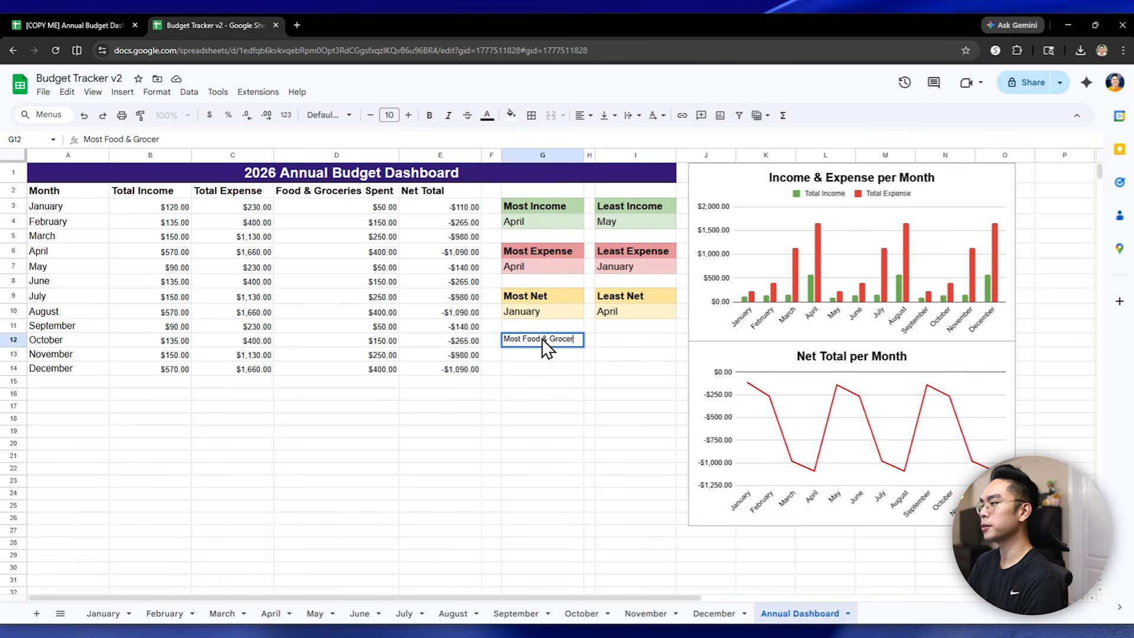
key("Return")
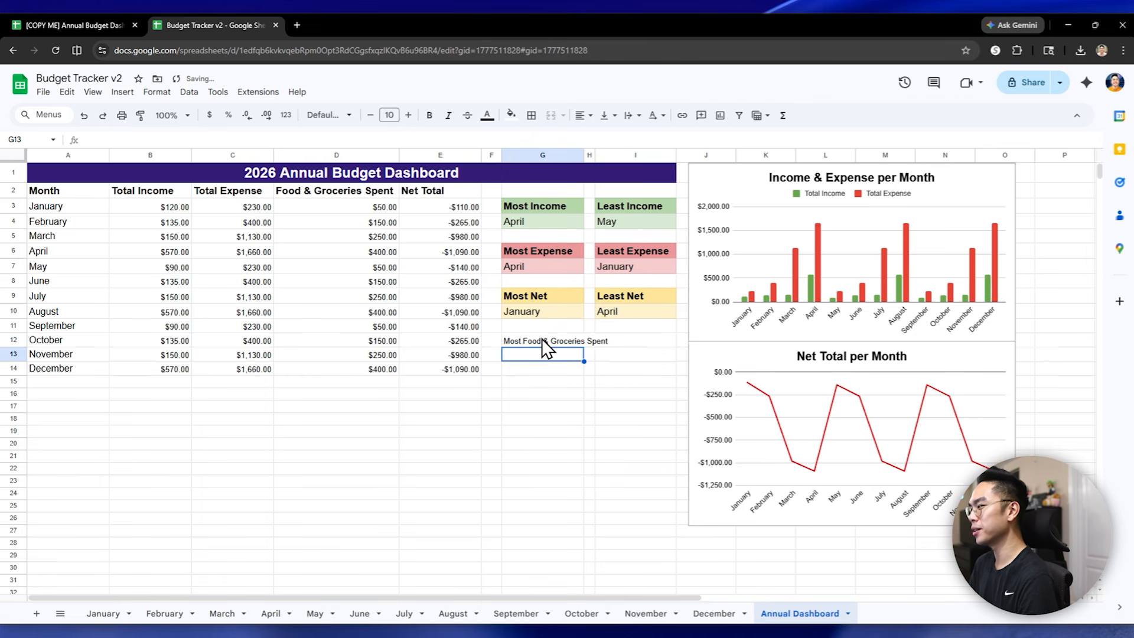
Step: Adapt a copy of the Most Net formula in G13 to =INDEX(A3:A14, MATCH(MAX(D3:D14), D3:D14, 0))
left_click(536, 313)
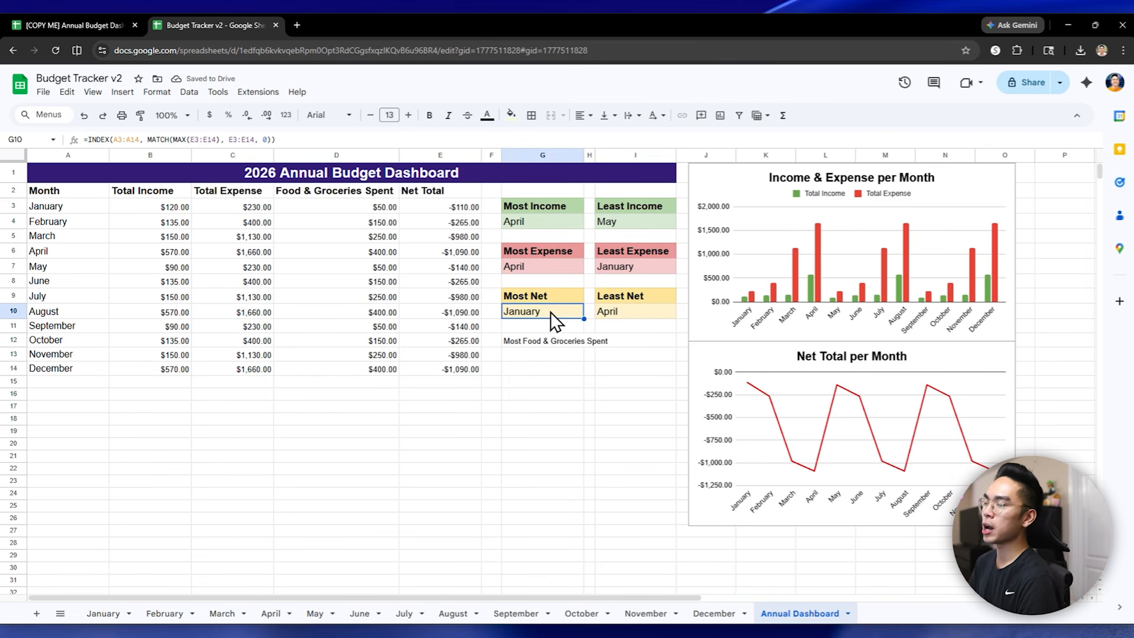
left_click_drag(282, 147, 10, 151)
key("ctrl+c")
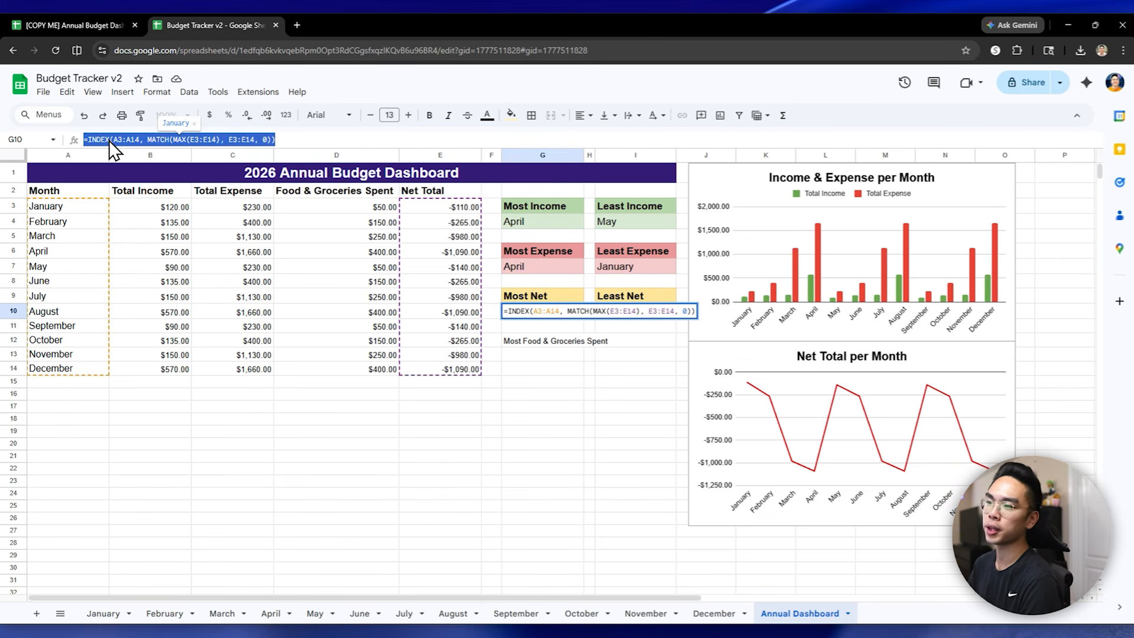
left_click(540, 351)
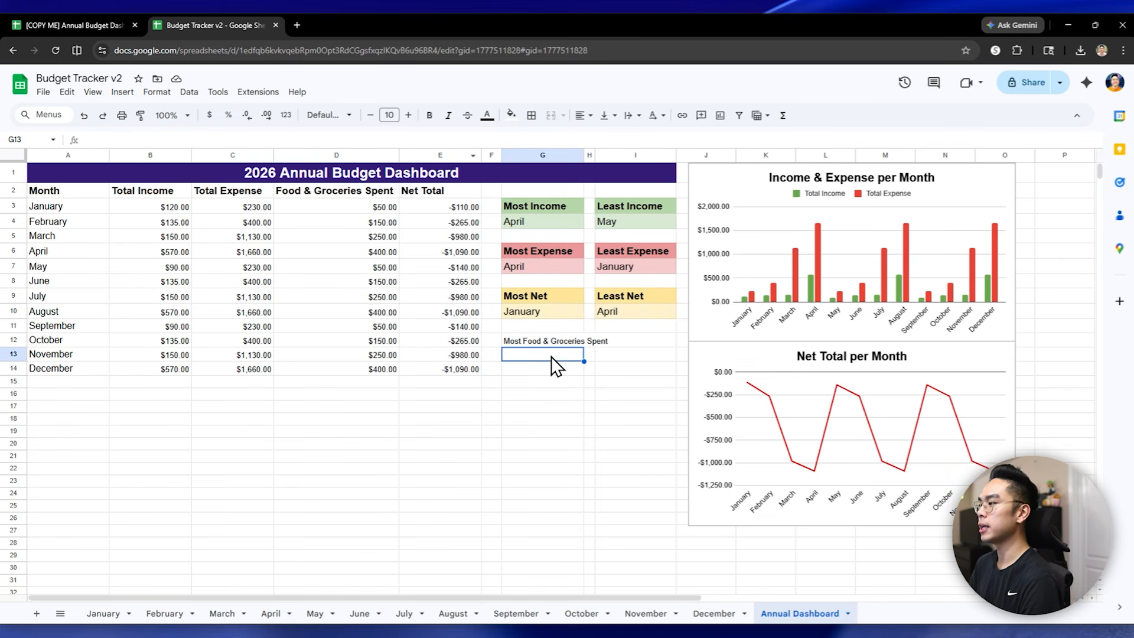
key("ctrl+v")
left_click(207, 145)
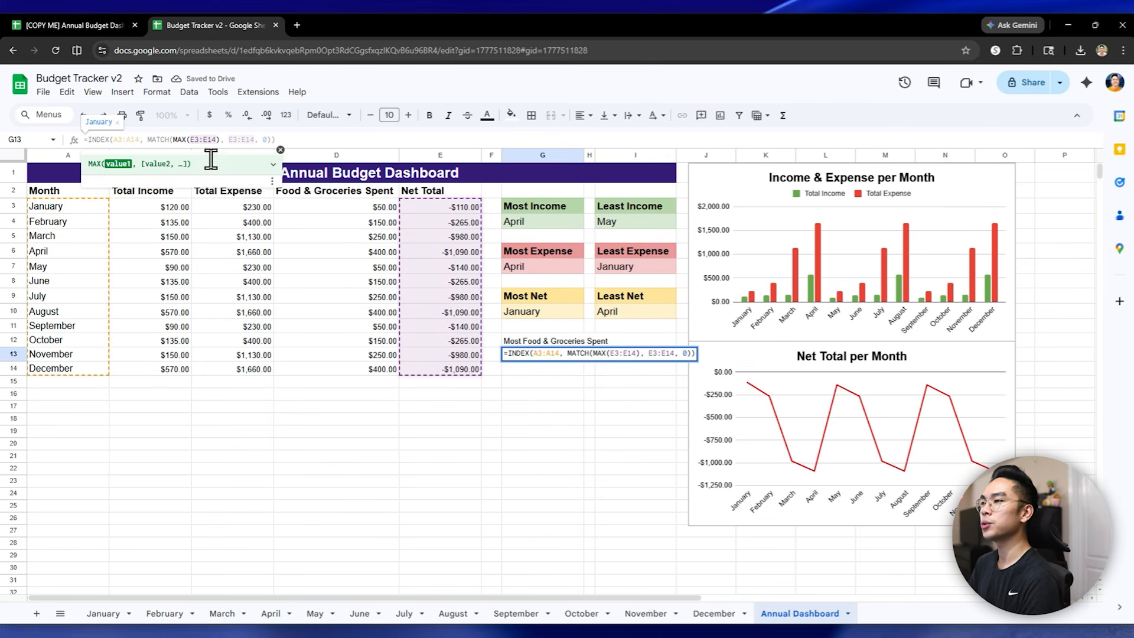
left_click_drag(190, 140, 217, 141)
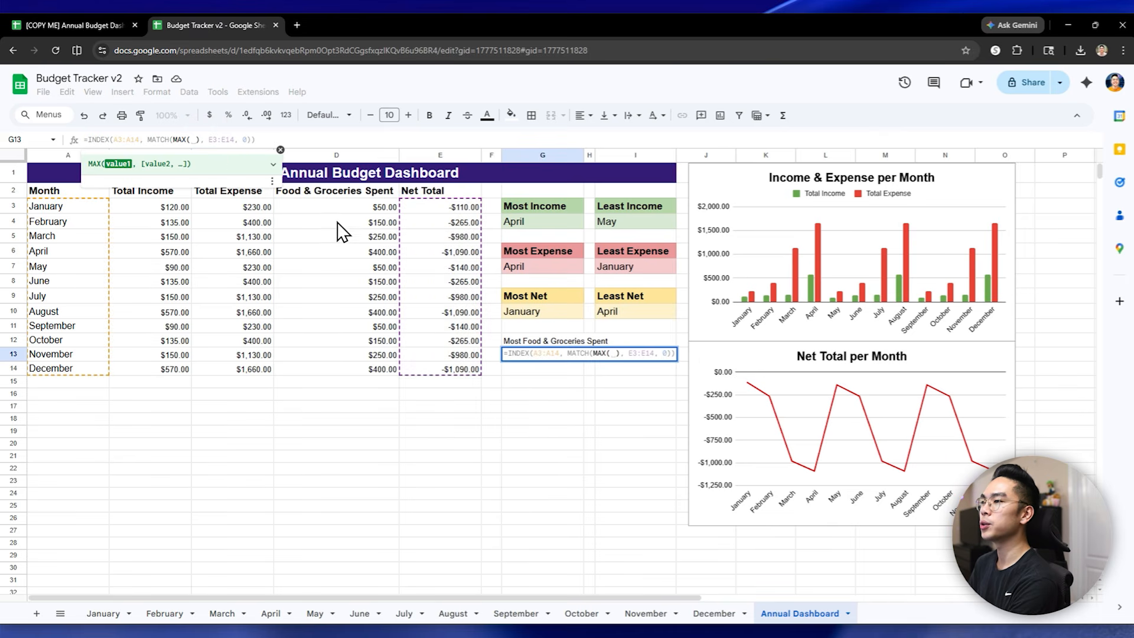
left_click_drag(357, 208, 369, 364)
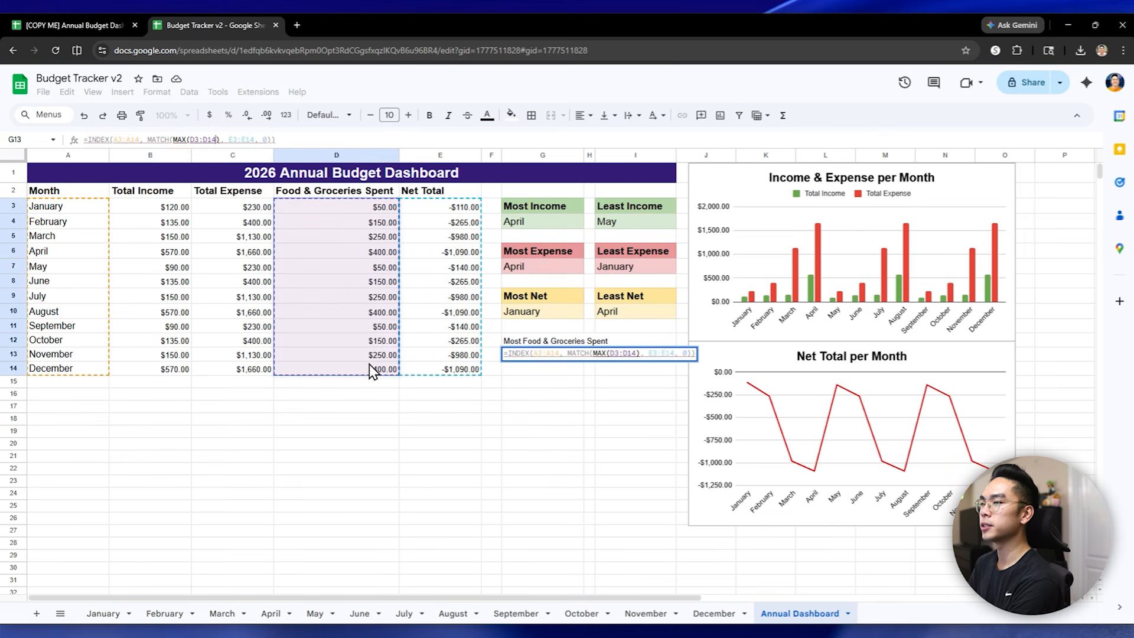
left_click(241, 140)
double_click(243, 141)
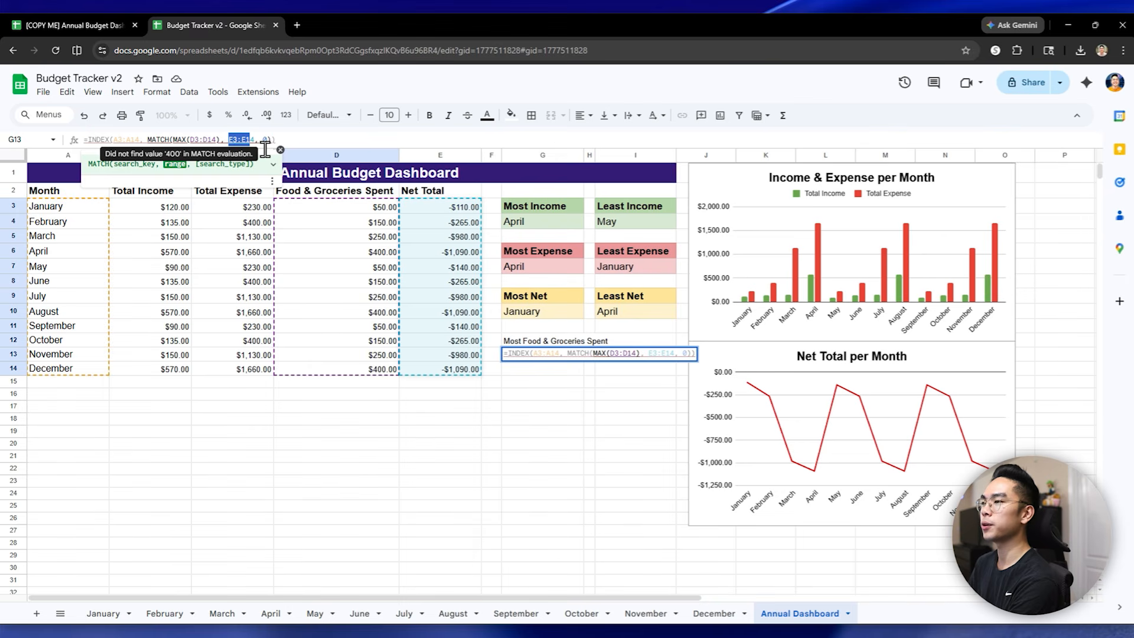
left_click_drag(318, 207, 346, 371)
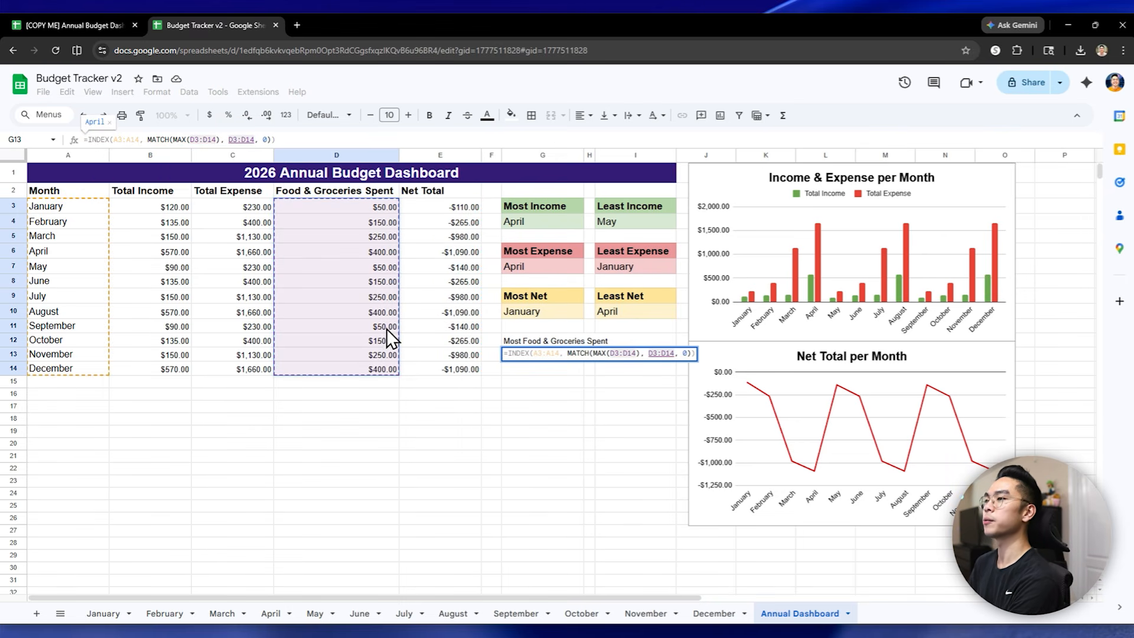
key("Return")
left_click(534, 354)
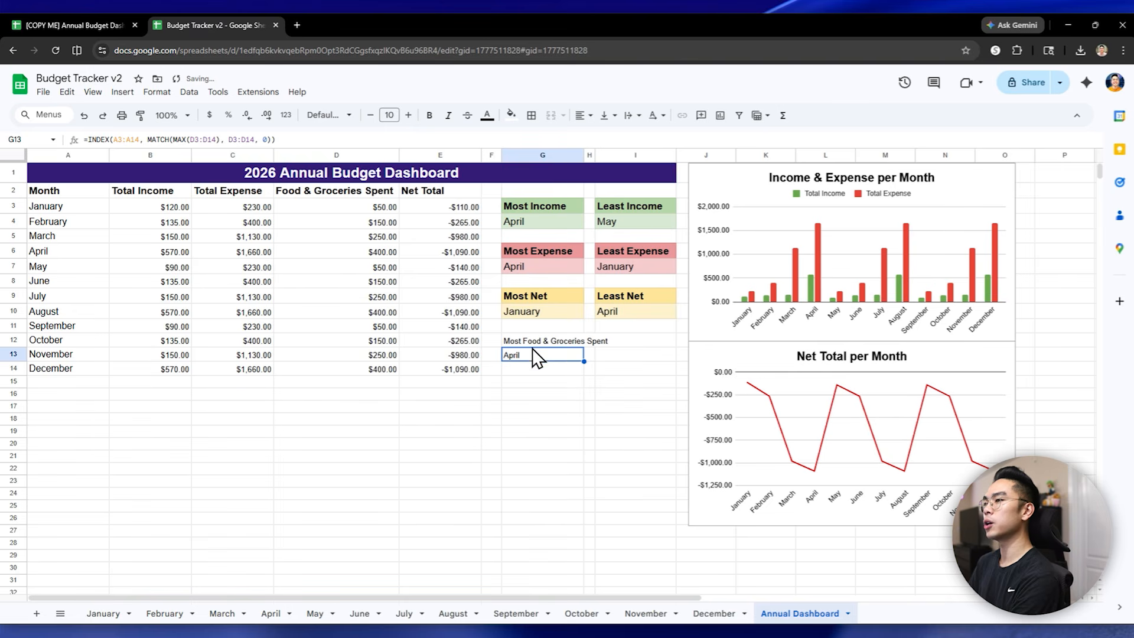
key("Return")
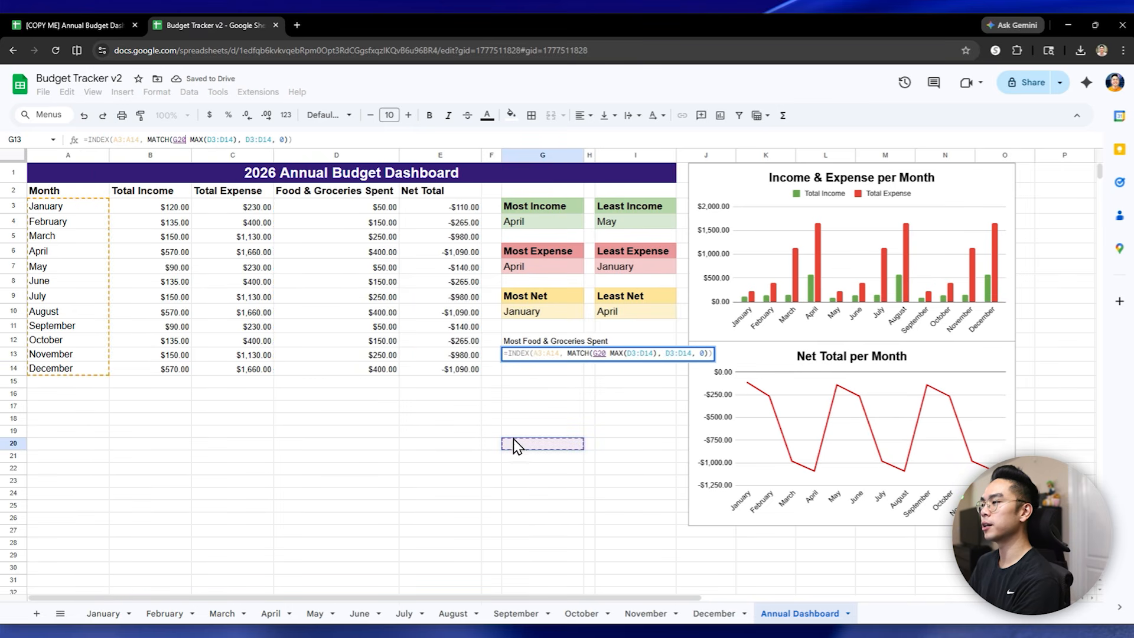
key("Escape")
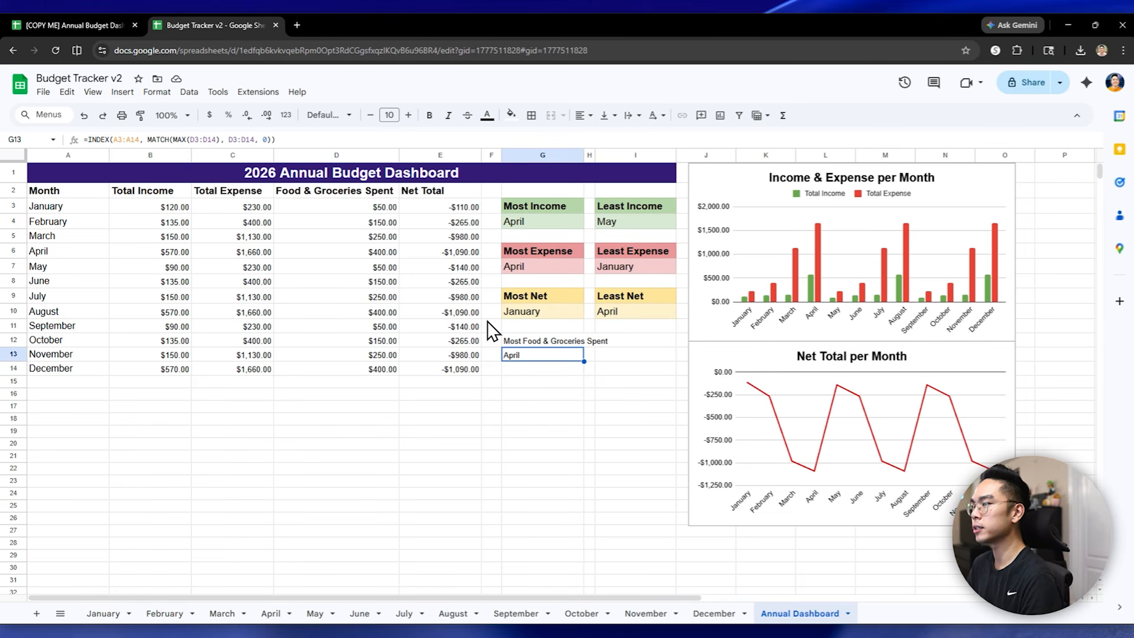
left_click(374, 260)
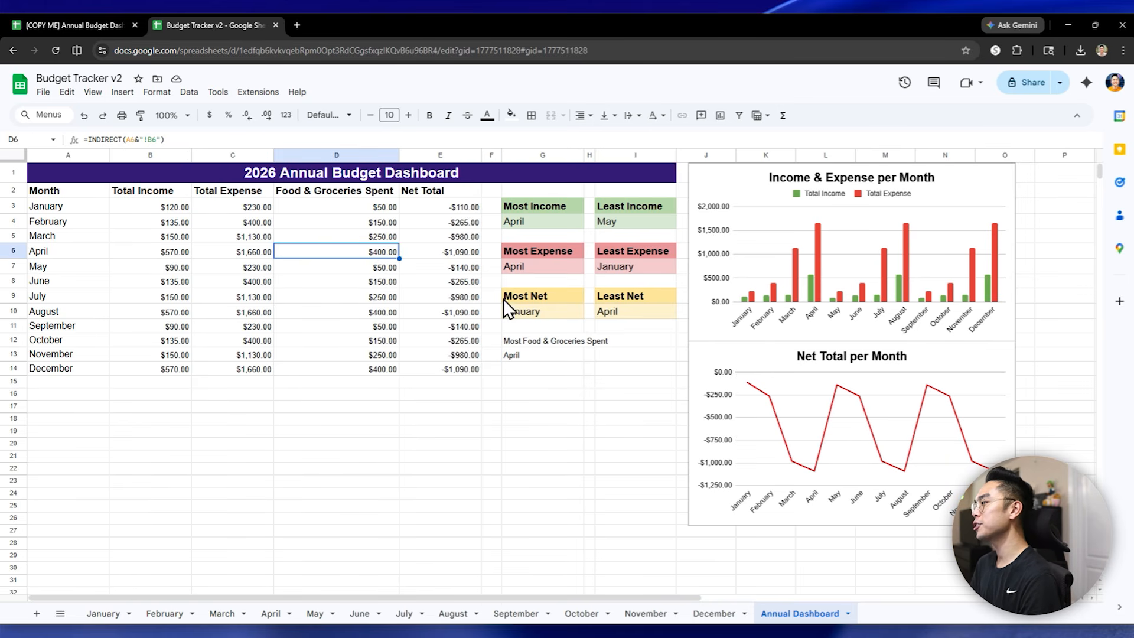
Step: Undo the Most Food & Groceries Spent entry, the line chart series change and the added Food & Groceries Spent column
left_click(664, 350)
key("ctrl+z")
key("ctrl+z")
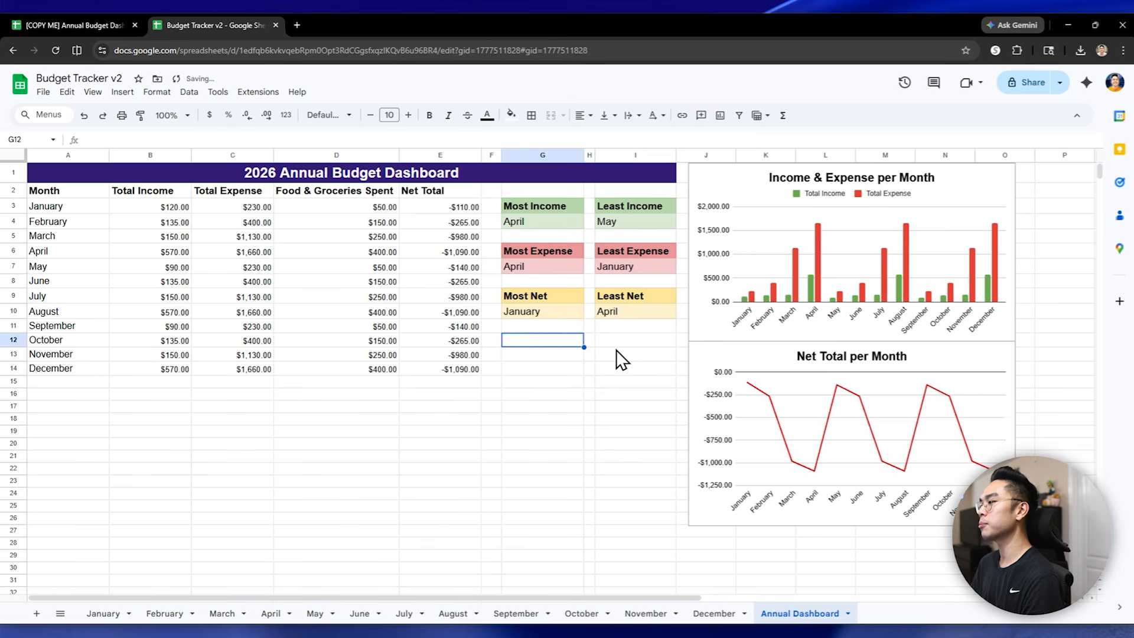
key("ctrl+z")
key("ctrl+z")
key("ctrl+z")
key("ctrl+z")
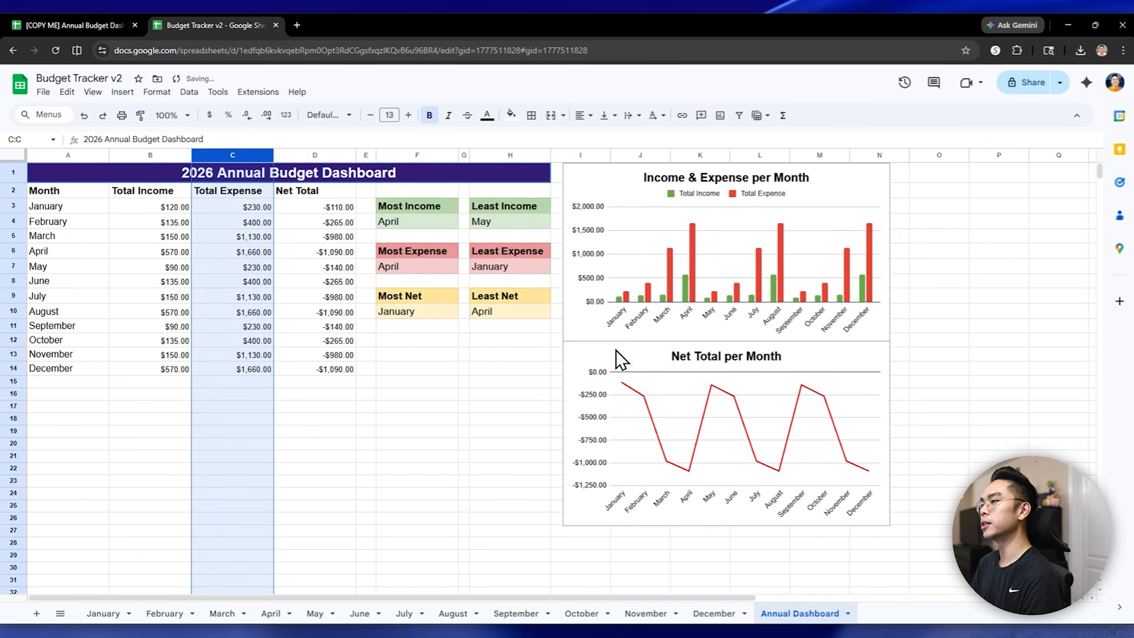
left_click(554, 354)
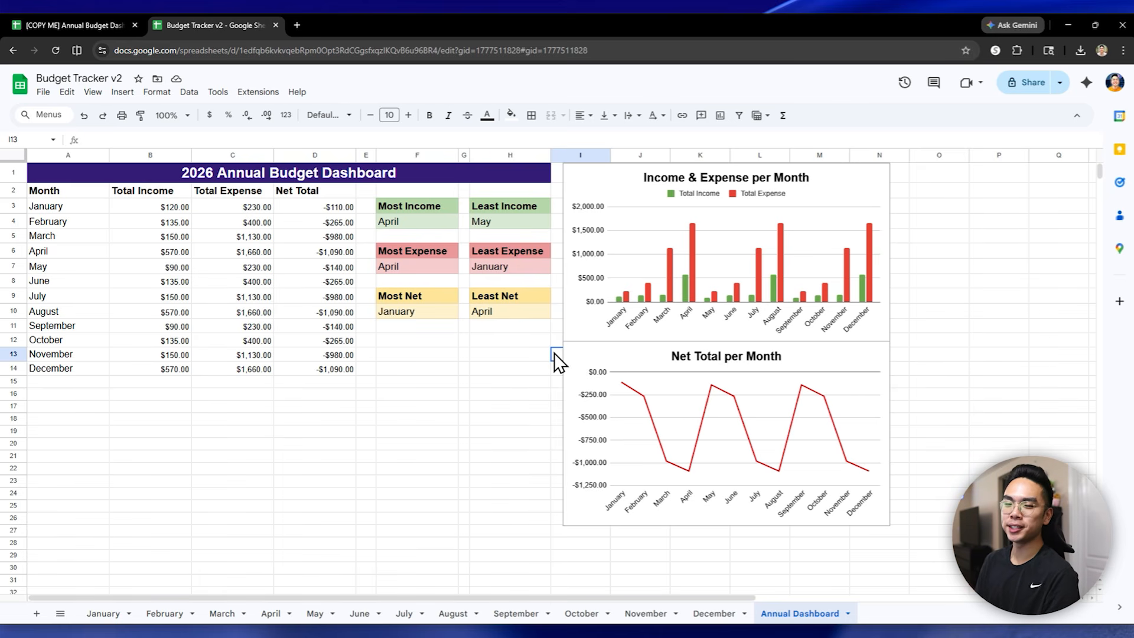
left_click(743, 446)
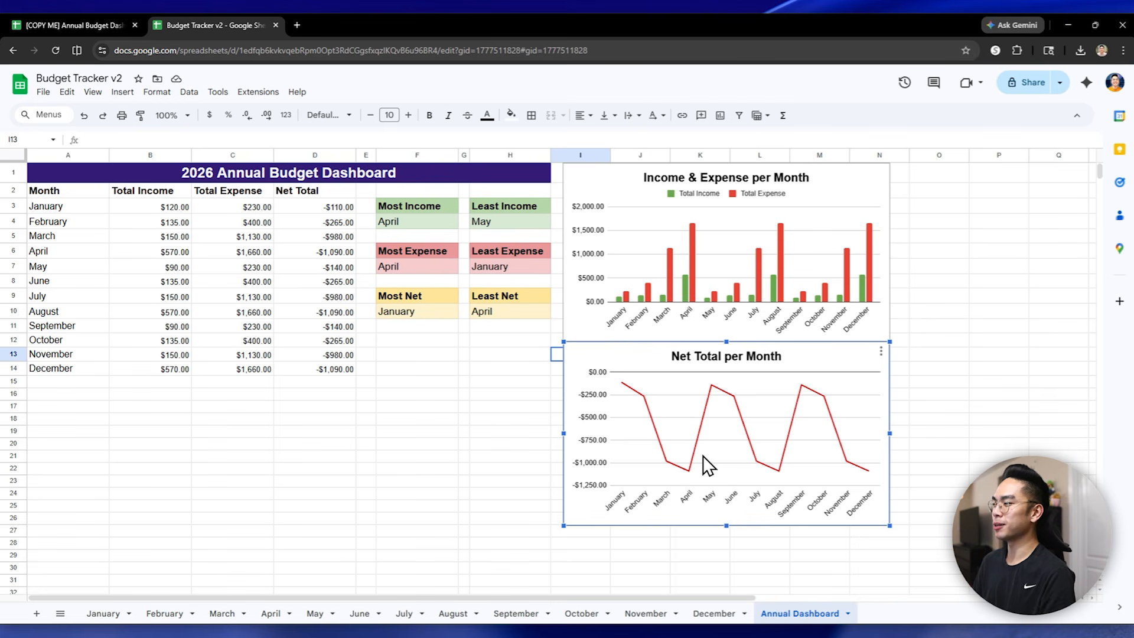